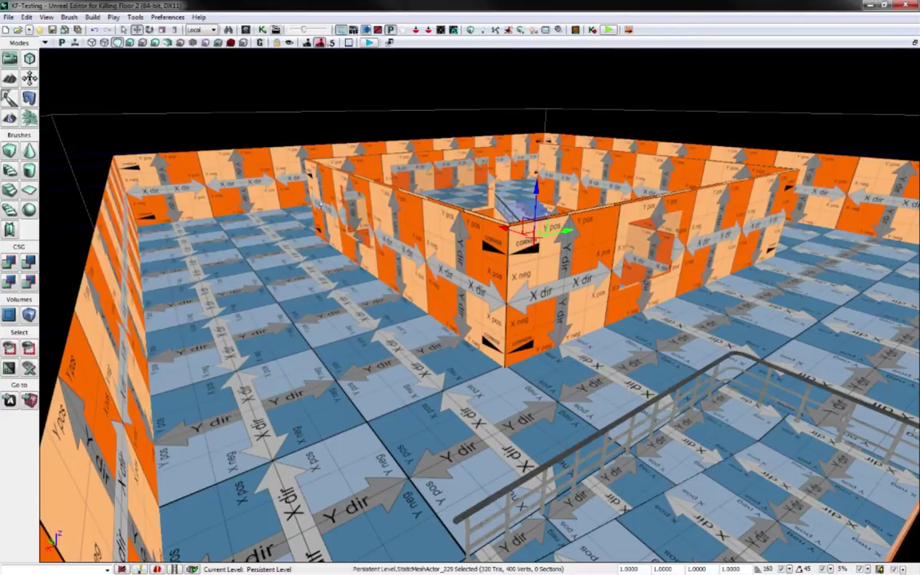
Step: Open the Content Browser at the Ceiling group of Env_Modular_StaticSet_MESH and clear the search filter
key("ctrl+shift+f")
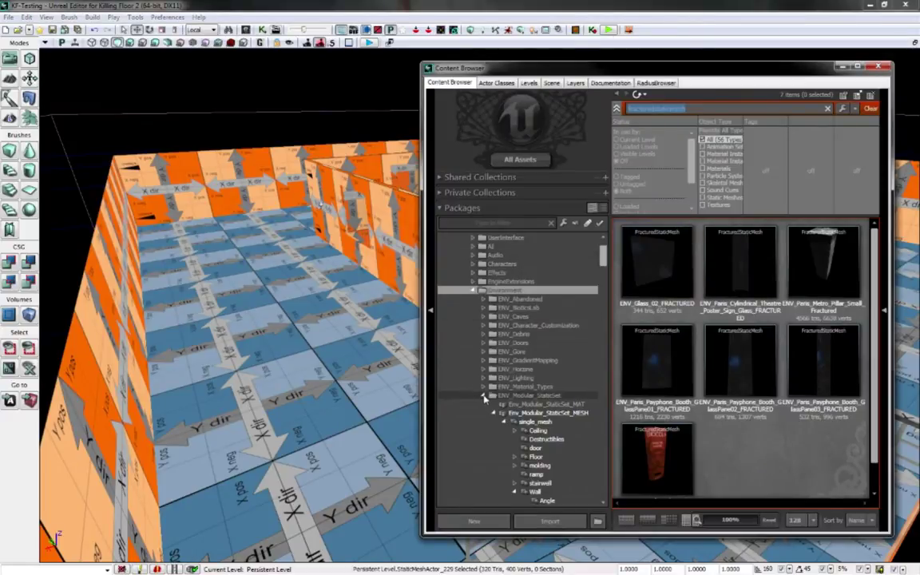
left_click(554, 422)
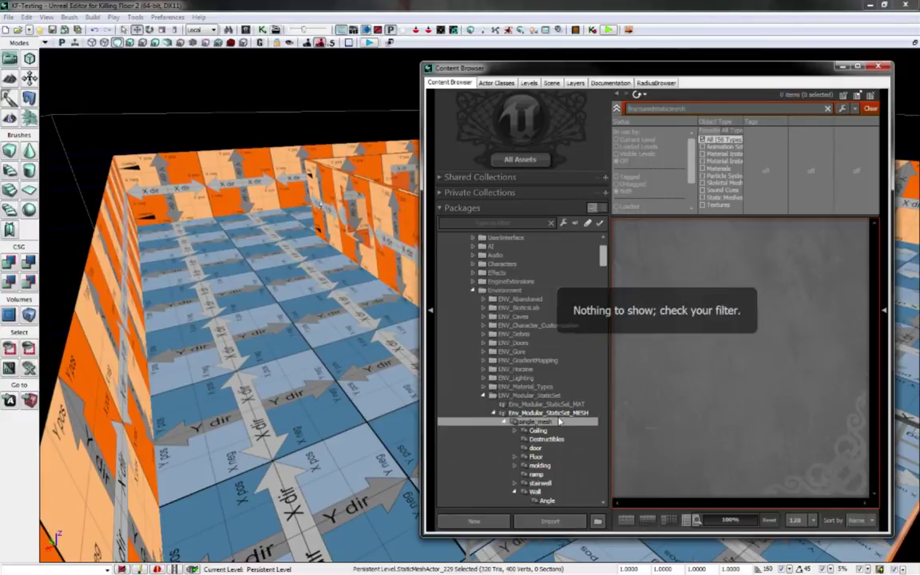
scroll(559, 421, "down", 1)
scroll(558, 417, "down", 2)
left_click(539, 352)
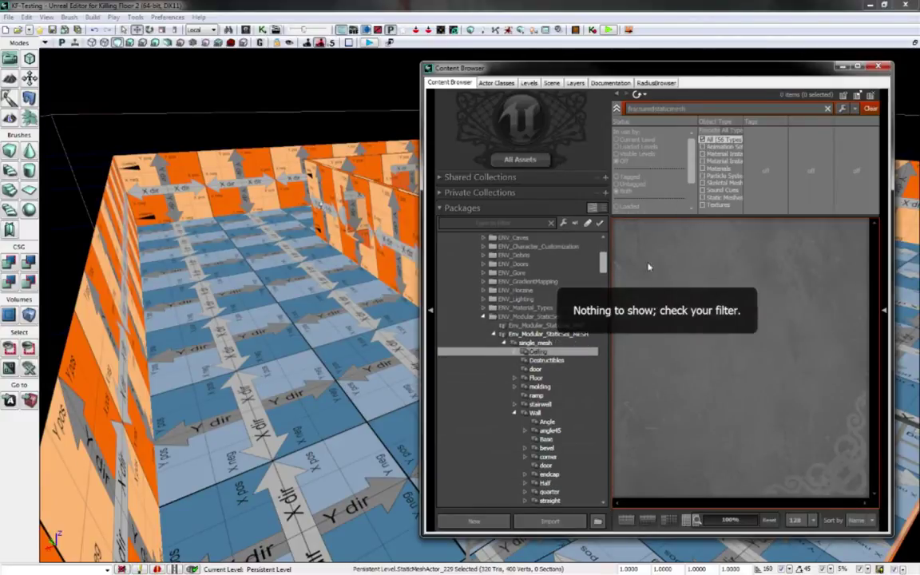
left_click_drag(700, 108, 587, 119)
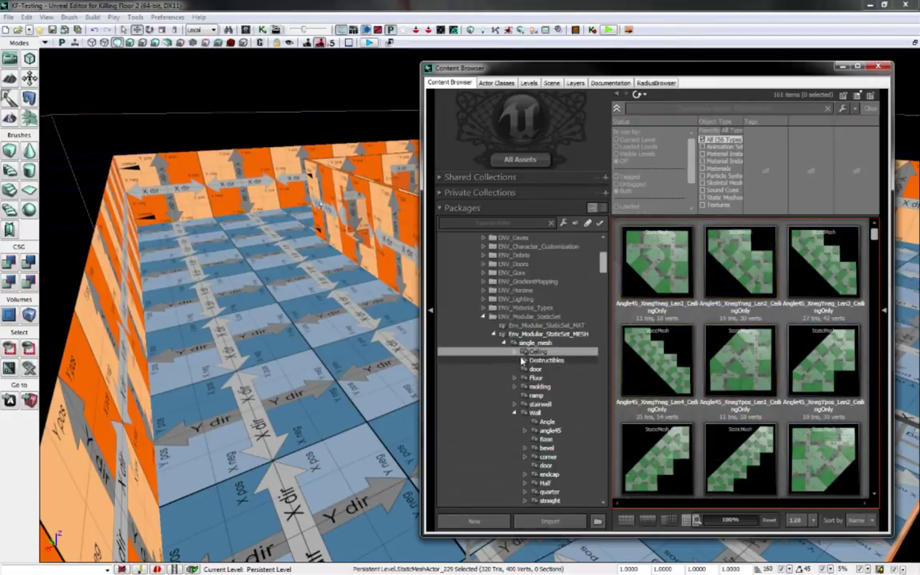
Step: Place a Single_Ceiling mesh from the Ceiling Base group over the corridor beside the inner room's corner, keeping the level view unobstructed
left_click(515, 351)
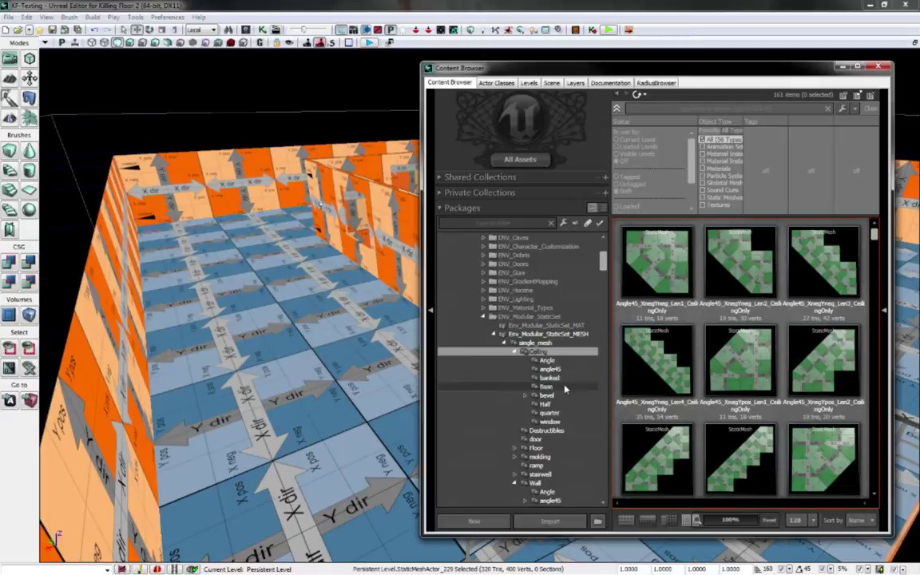
left_click(545, 386)
left_click(659, 267)
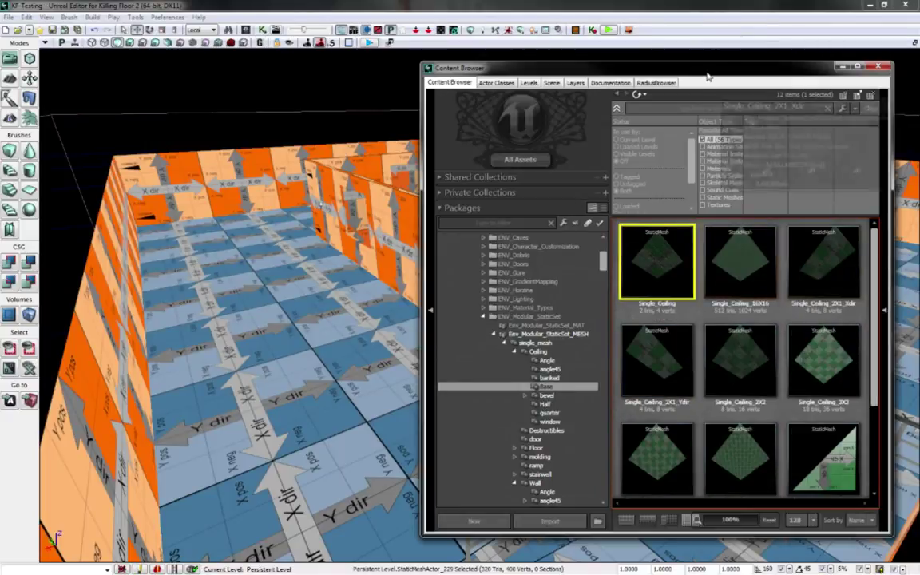
left_click_drag(619, 68, 776, 69)
left_click_drag(799, 282, 359, 334)
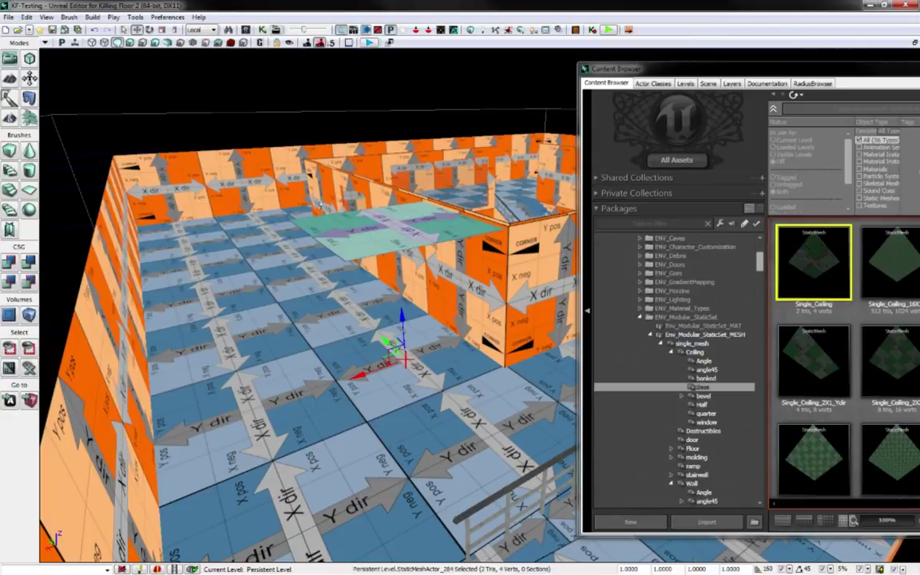
right_click_drag(320, 204, 445, 343)
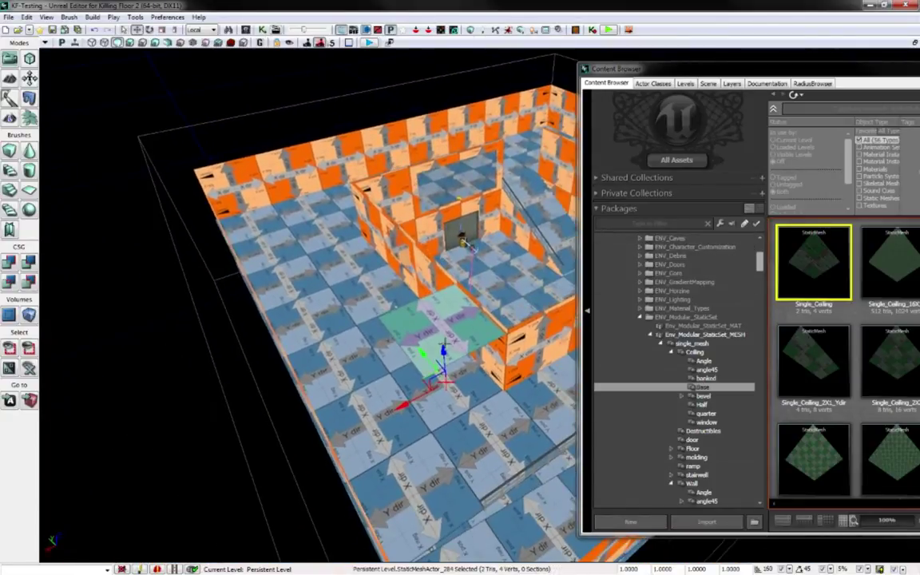
left_click_drag(682, 71, 865, 68)
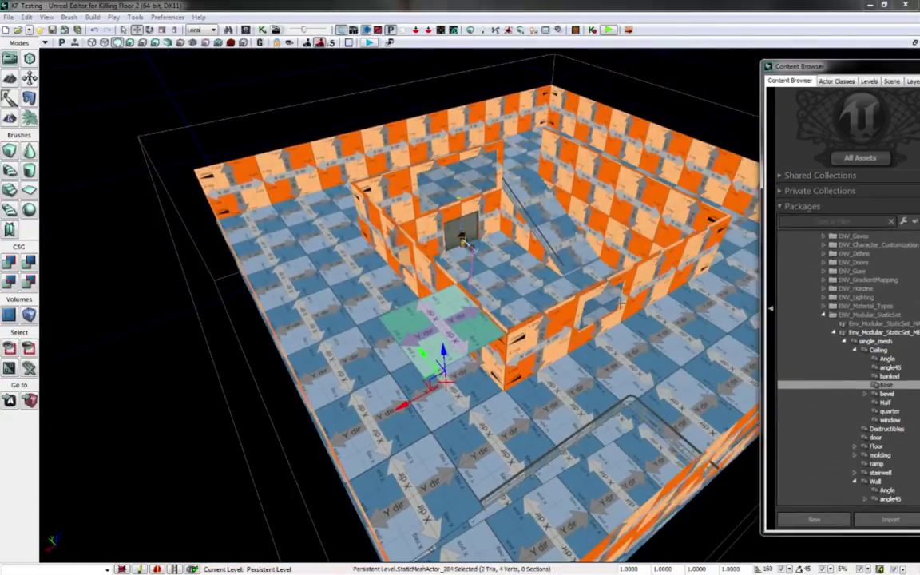
Step: Try adding a second Single_Ceiling tile beside the first across the corridor, and undo the addition
right_click_drag(495, 264, 631, 275)
mouse_move(464, 407)
right_mouse_down()
mouse_move(457, 374)
mouse_move(458, 411)
right_mouse_up()
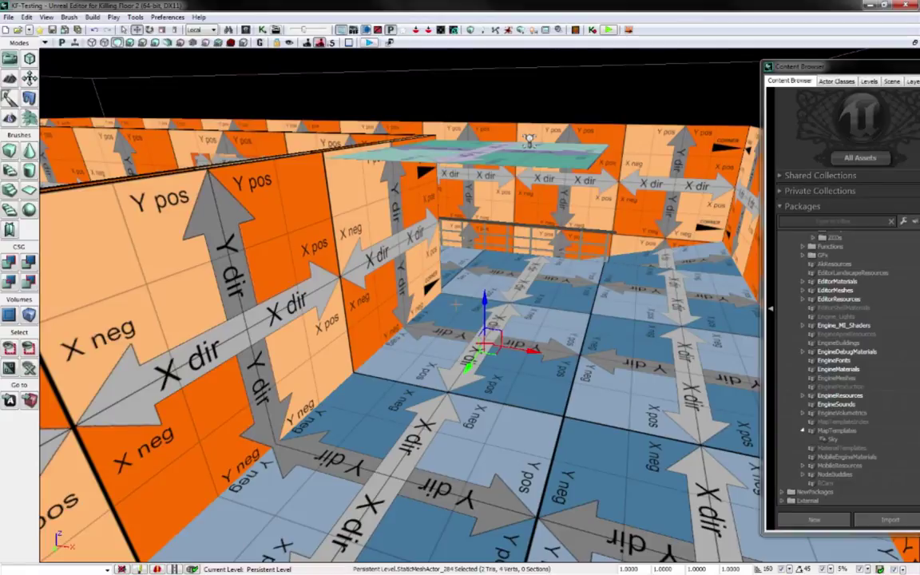
right_click_drag(448, 316, 572, 317)
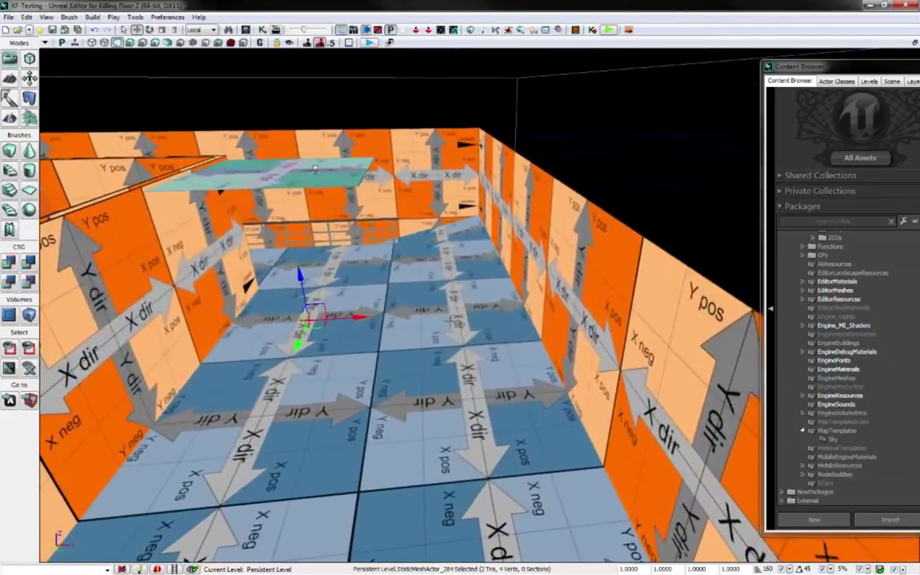
left_click(447, 315)
right_click(429, 322)
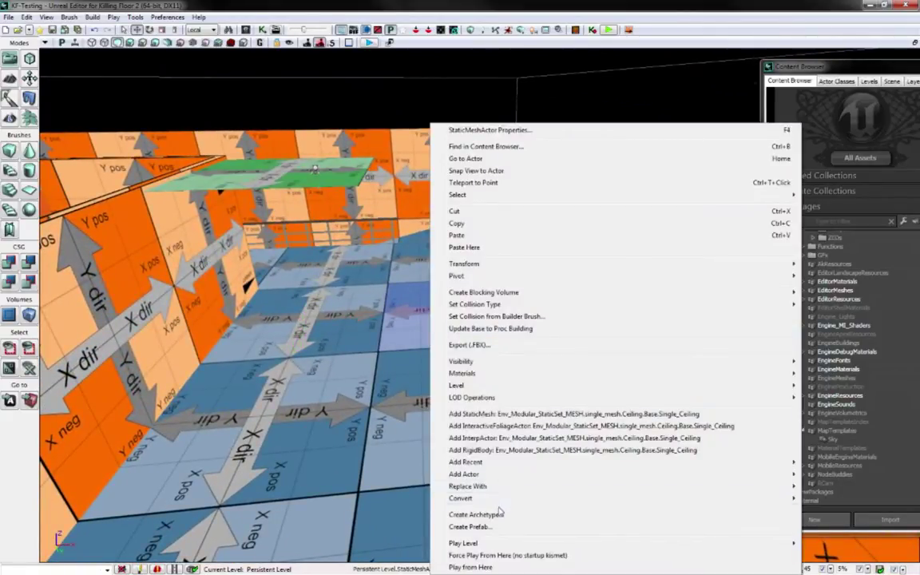
mouse_move(502, 488)
left_click(374, 273)
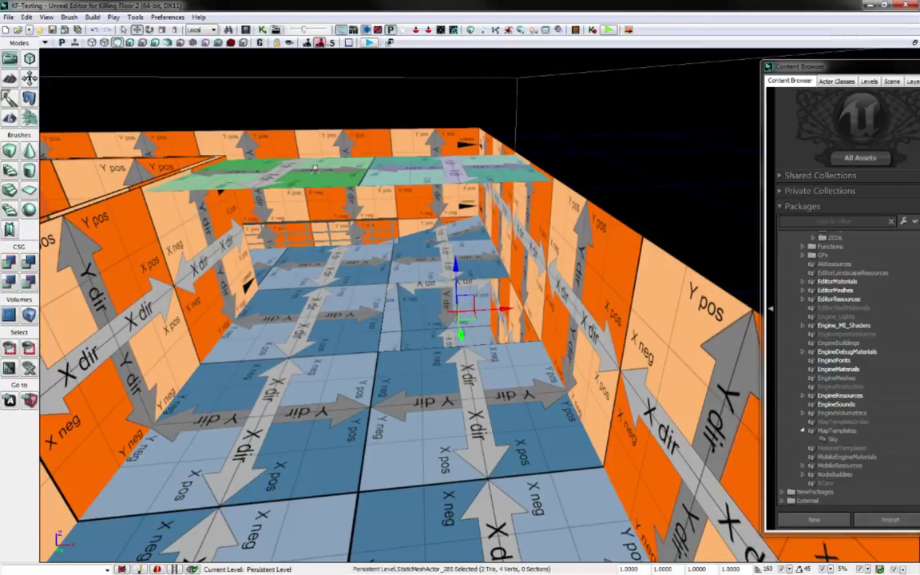
key("ctrl+z")
Step: Duplicate the ceiling tile, examine the copy from below against a wall corner, and remove it
right_click_drag(375, 321, 322, 317)
left_click(390, 156)
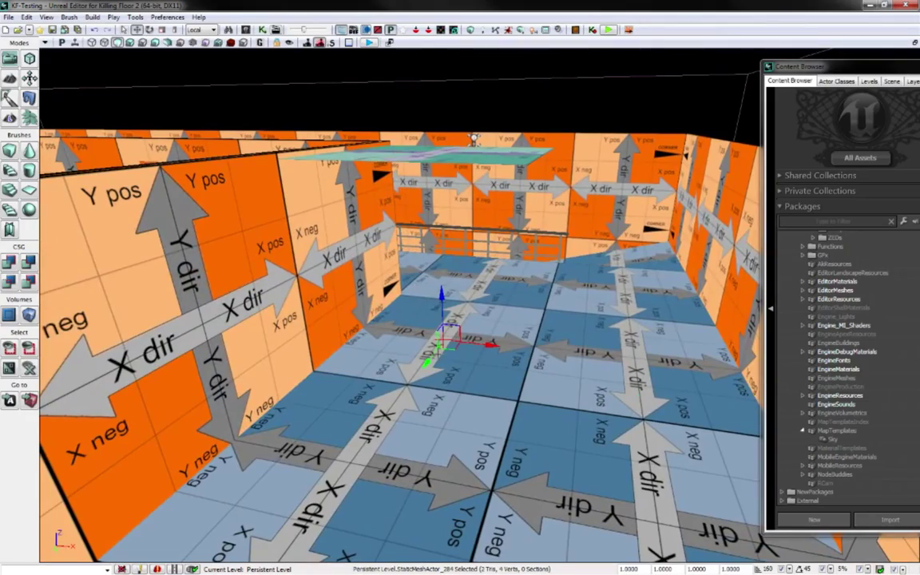
right_click_drag(449, 357, 458, 305)
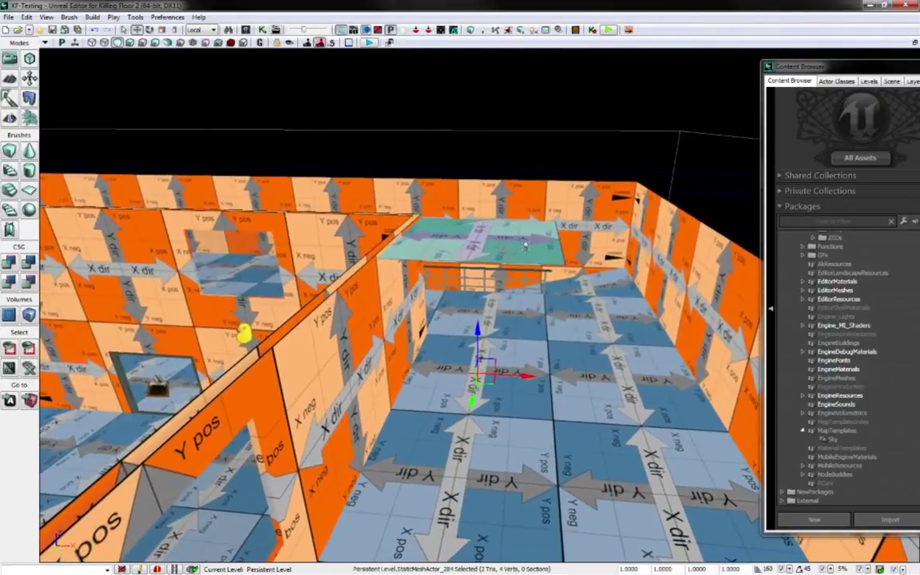
left_click_drag(480, 334, 483, 428)
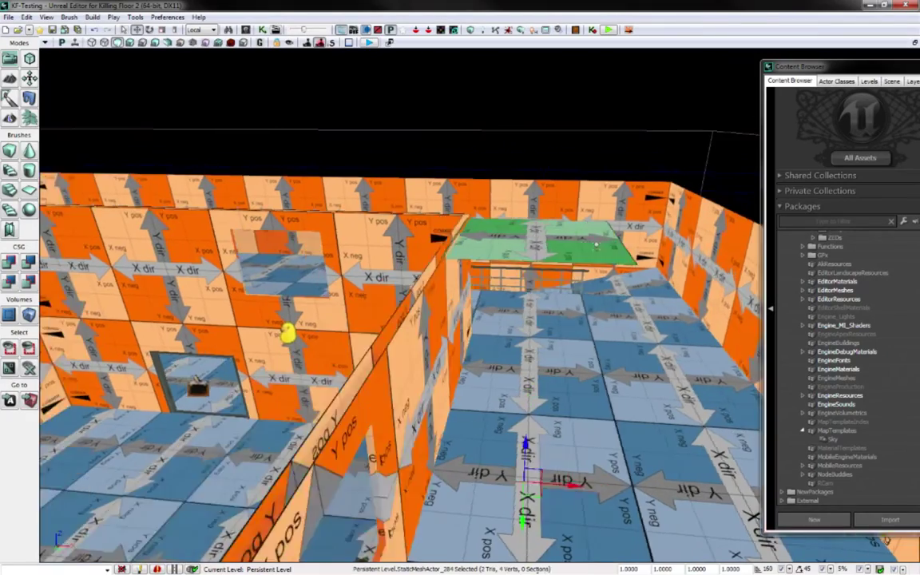
right_click_drag(595, 245, 259, 302)
right_click_drag(365, 255, 367, 230)
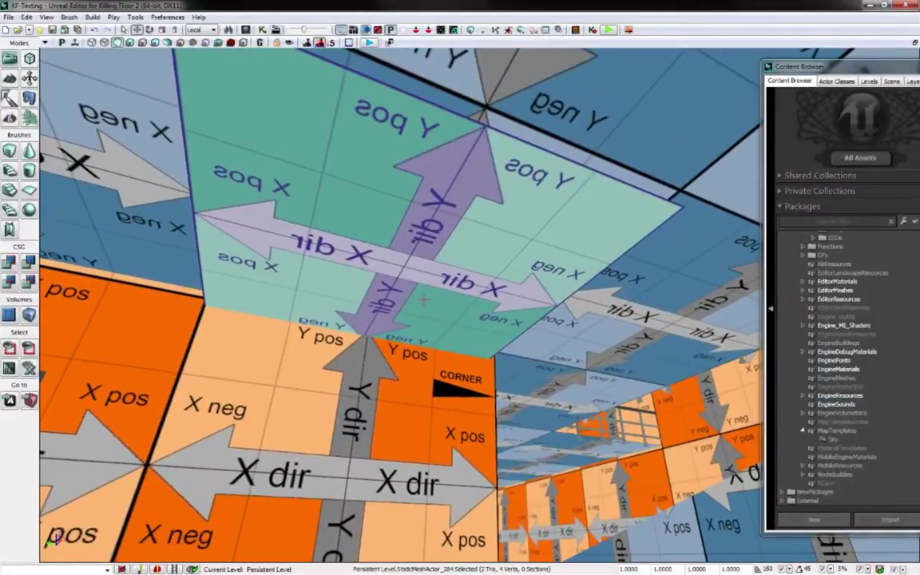
key("Escape")
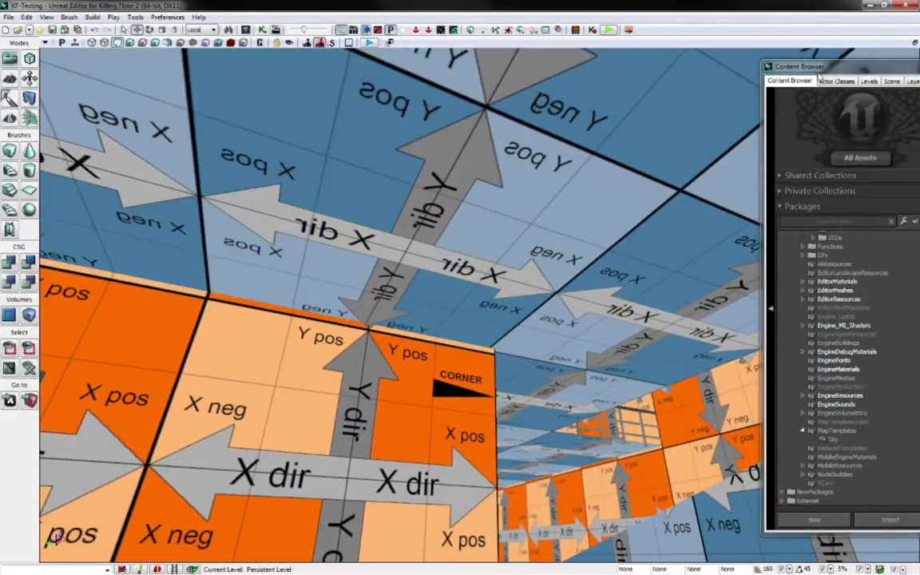
Step: Clear the Content Browser out of the view and duplicate the corridor's ceiling tile sideways to meet the outer wall
left_click_drag(818, 72, 919, 73)
right_click_drag(536, 288, 551, 401)
left_click(517, 313)
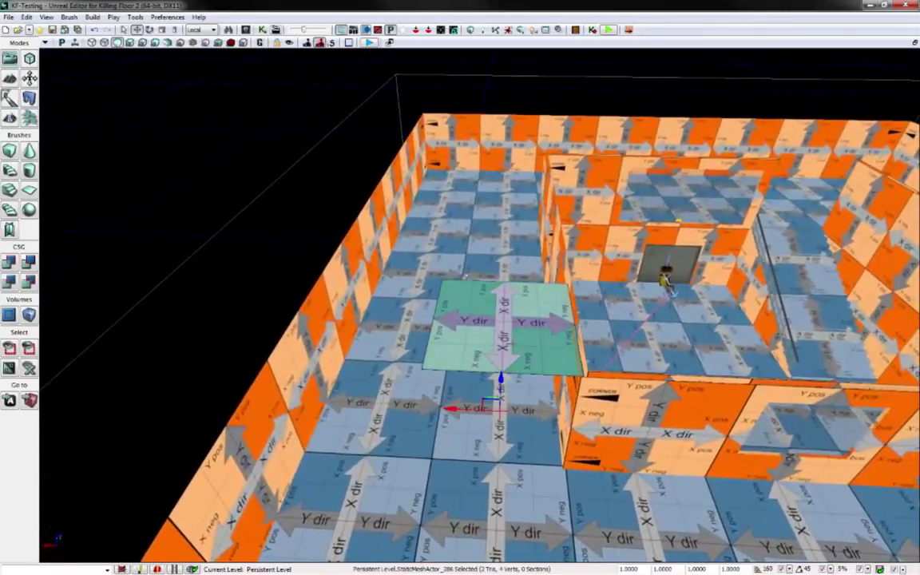
left_click_drag(459, 409, 334, 403, "alt")
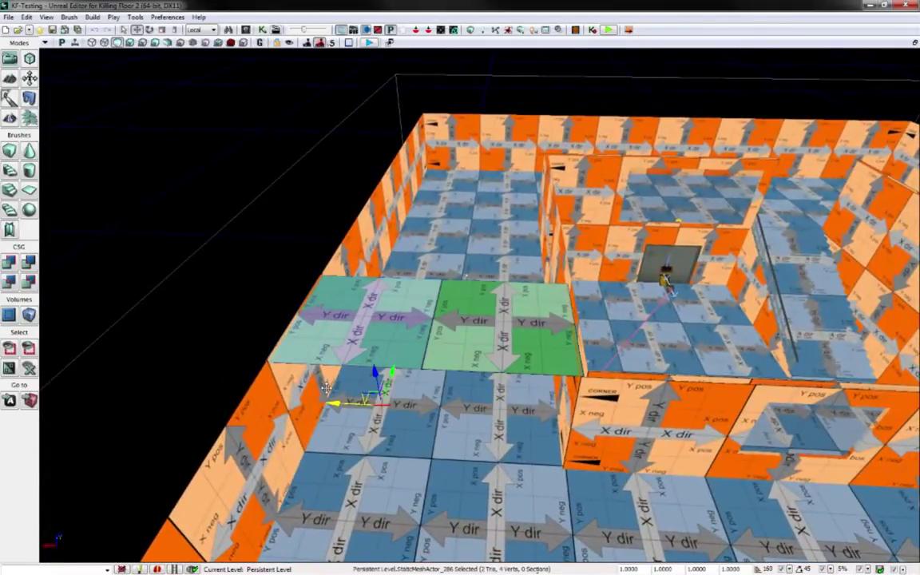
right_click_drag(335, 404, 370, 403)
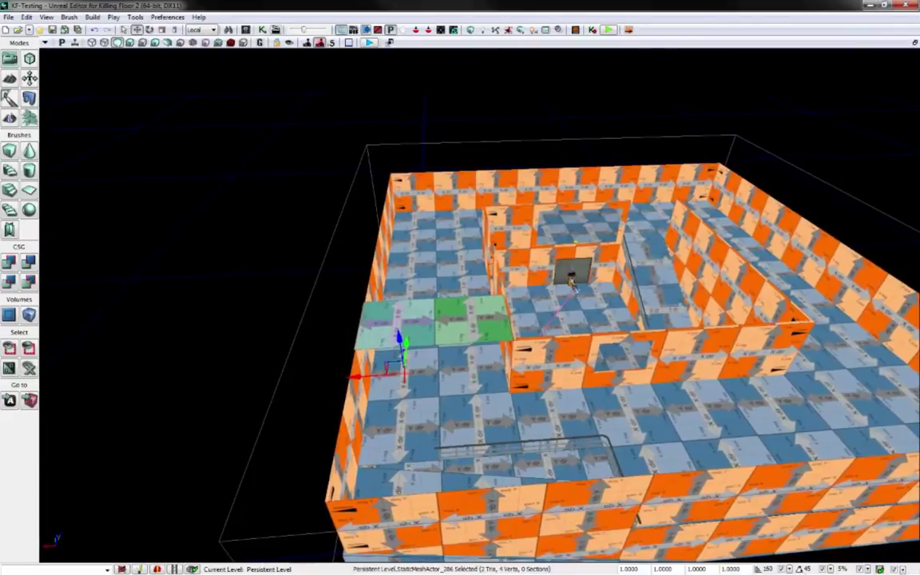
Step: Set the grid snap to 320 and duplicate the pair of ceiling tiles twice toward the near outer wall
left_click(788, 568)
left_click(810, 543)
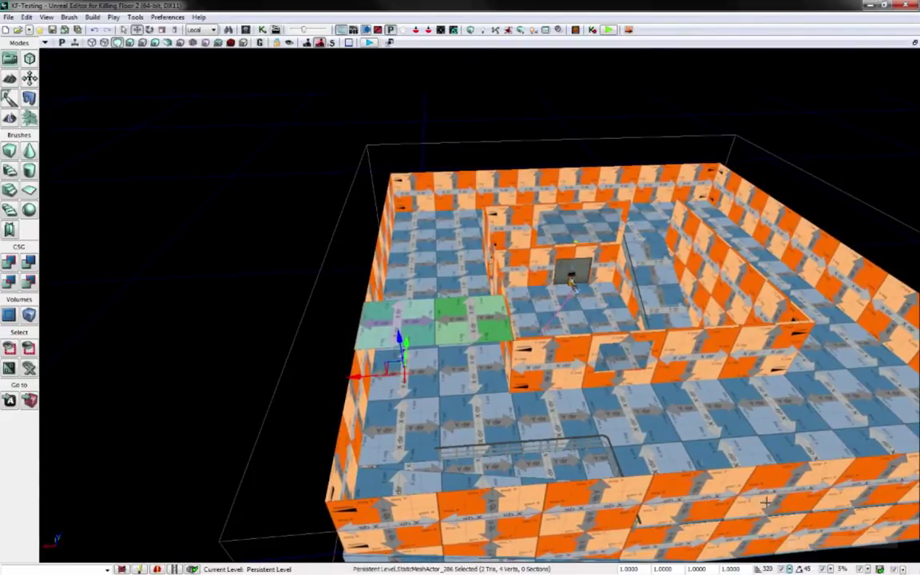
left_click(453, 326, "ctrl")
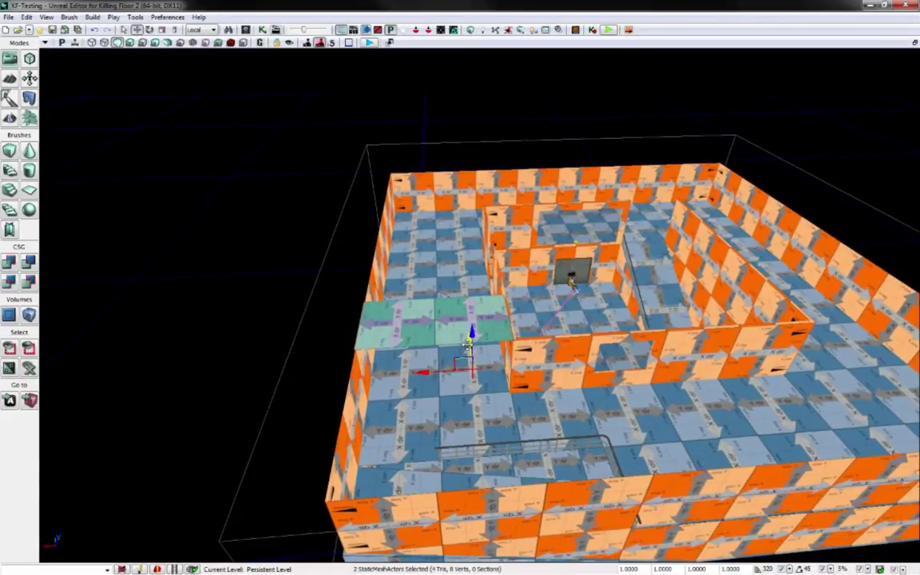
left_click_drag(469, 339, 464, 395)
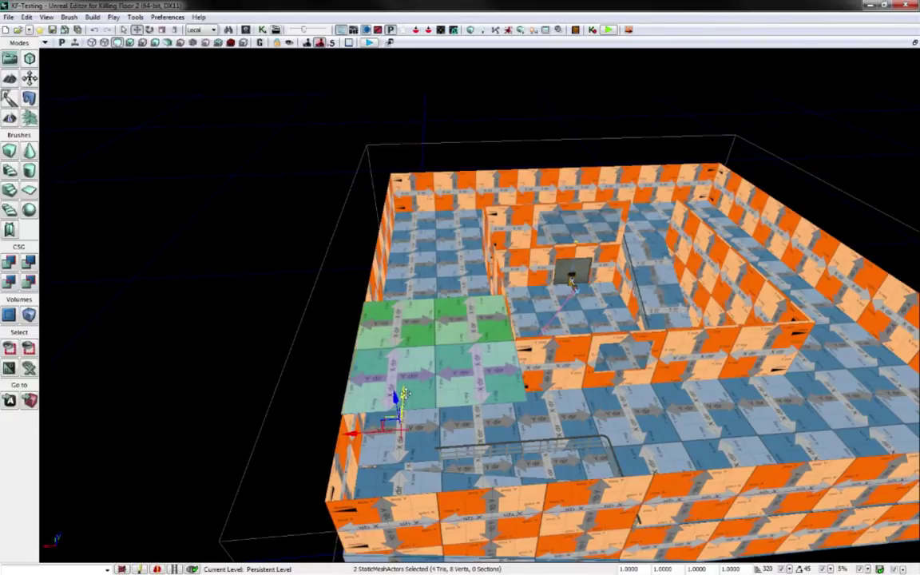
left_click_drag(404, 393, 397, 462)
Step: Select all six ceiling tiles and duplicate the block repeatedly across the building along the near outer wall
left_click(473, 390, "ctrl")
left_click(407, 388, "ctrl")
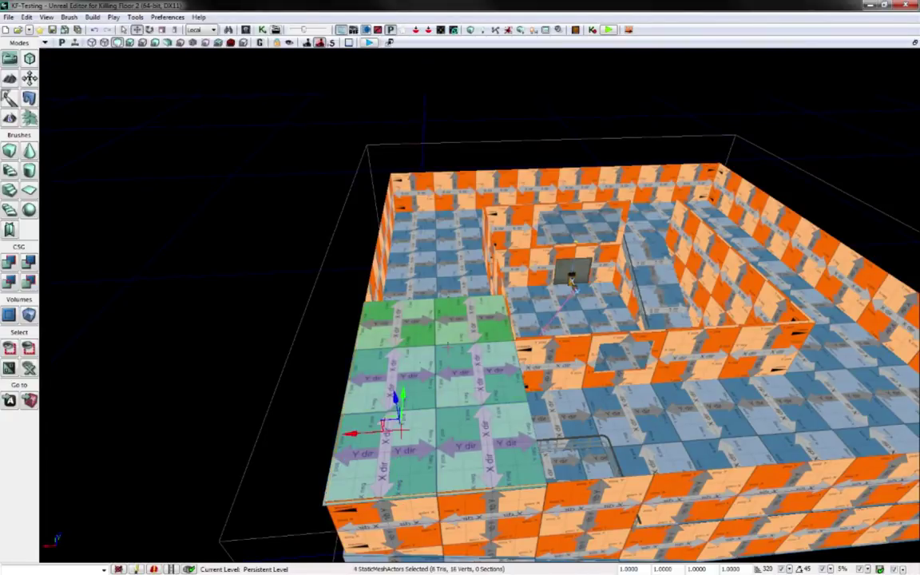
left_click(463, 329, "ctrl")
left_click(409, 327, "ctrl")
left_click_drag(364, 376, 787, 472, "alt")
left_click(768, 486)
right_click_drag(768, 485, 741, 466)
Step: Undo the last placement of the six-tile block and duplicate it over the two remaining columns up to the opposite outer wall
key("d")
key("ctrl+z")
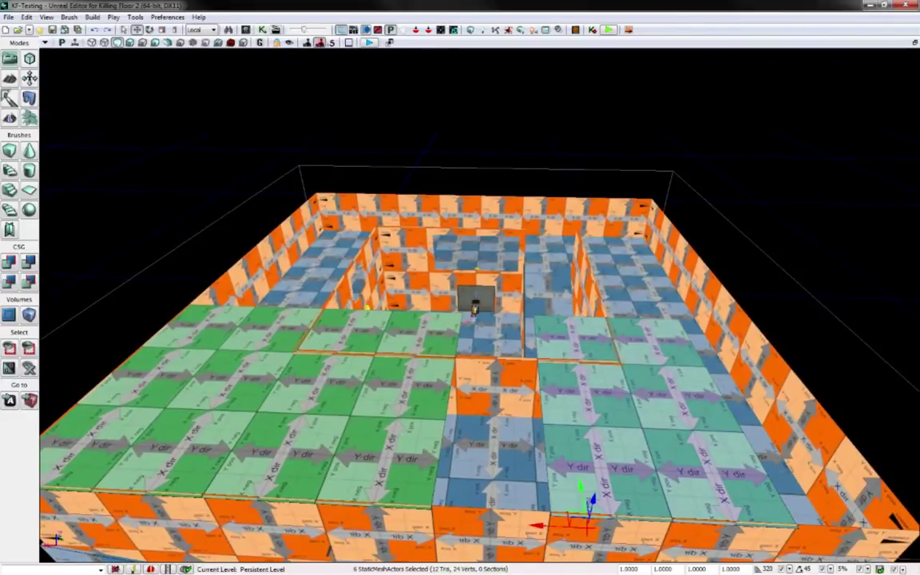
key("ctrl+z")
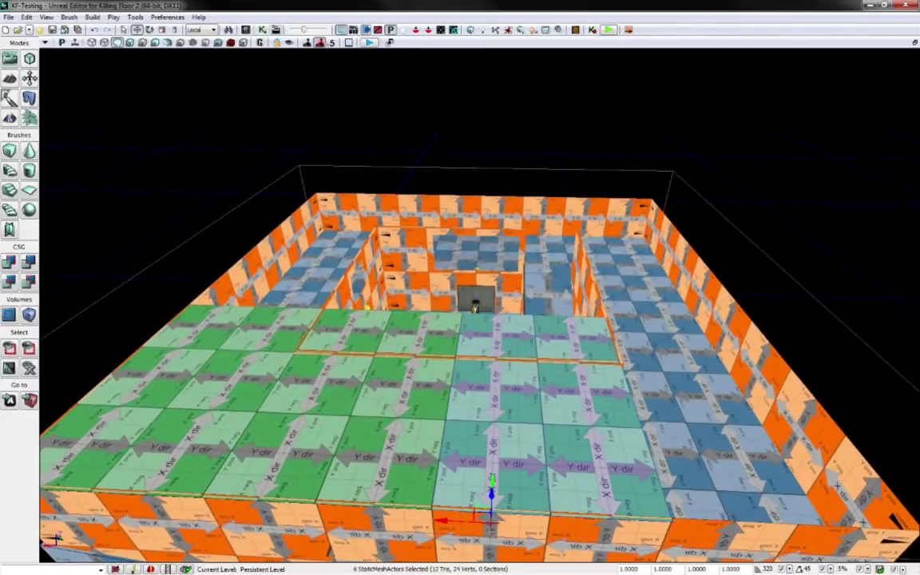
left_click_drag(459, 521, 663, 527)
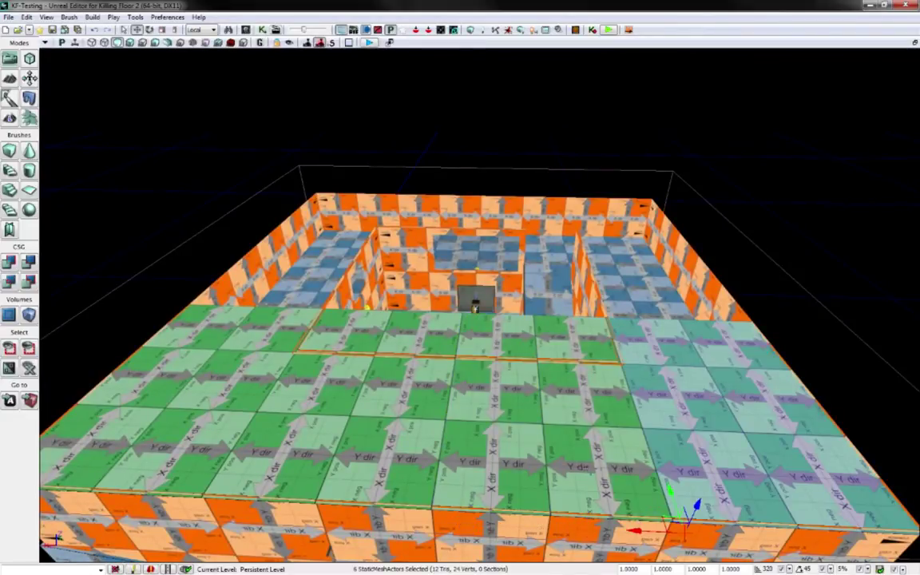
Step: Select all 24 ceiling tiles and duplicate the whole block over the far side of the building
left_click(585, 468, "ctrl")
left_click(499, 461, "ctrl")
left_click(578, 393, "ctrl")
left_click(500, 389, "ctrl")
left_click(547, 344, "ctrl")
left_click(496, 340, "ctrl")
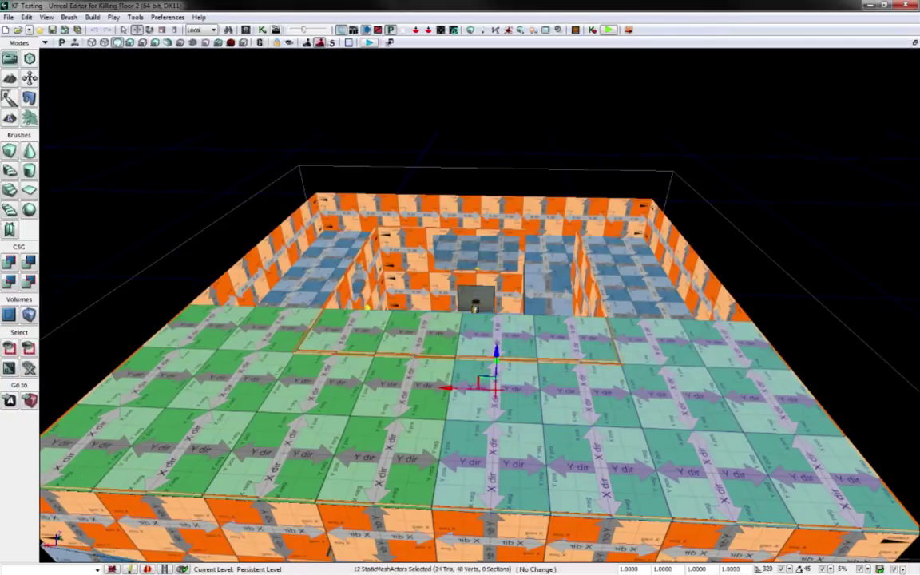
left_click(423, 336, "ctrl")
left_click(404, 384, "ctrl")
left_click(382, 444, "ctrl")
left_click(297, 437, "ctrl")
left_click(316, 381, "ctrl")
left_click(339, 335, "ctrl")
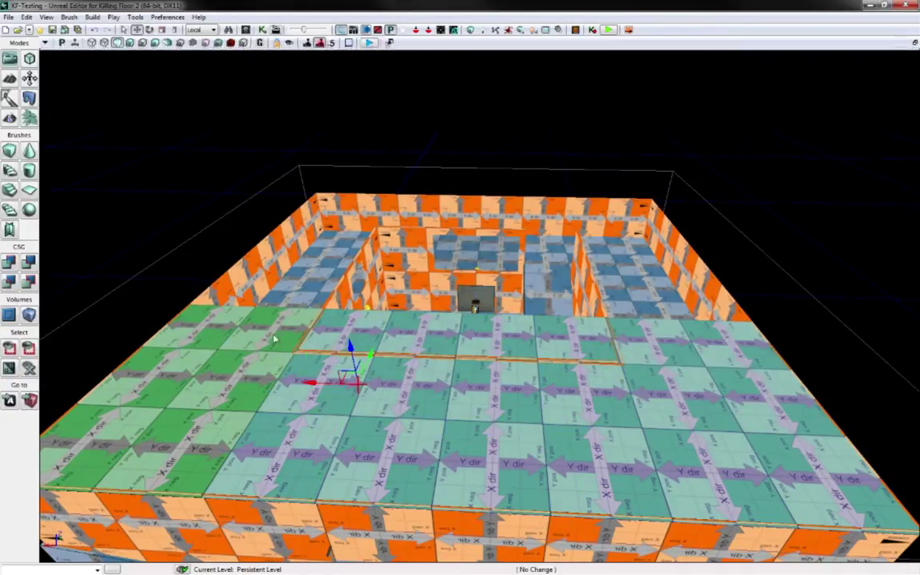
left_click(274, 339, "ctrl")
left_click(233, 375, "ctrl")
left_click(182, 444, "ctrl")
left_click(167, 370, "ctrl")
key("ctrl+z")
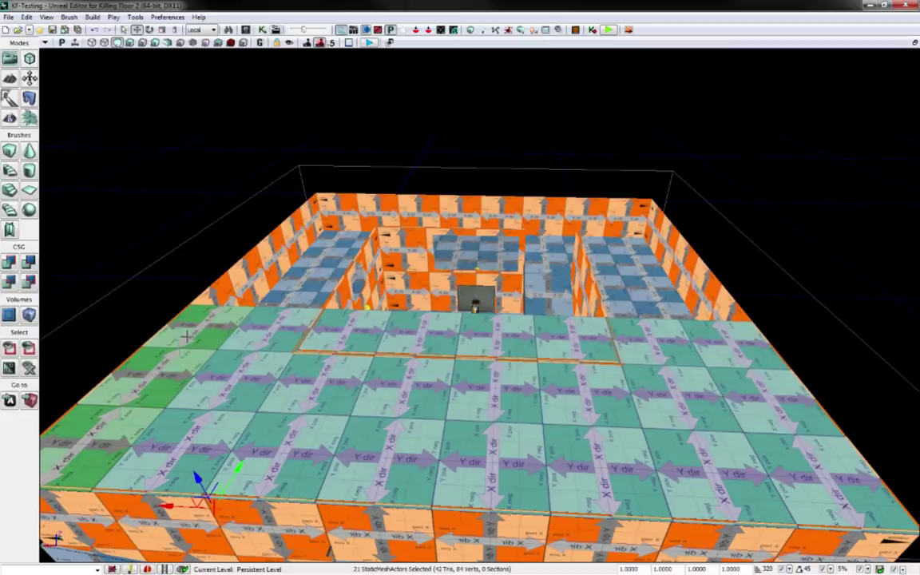
left_click(188, 328, "ctrl")
left_click(156, 376, "ctrl")
left_click(84, 435, "ctrl")
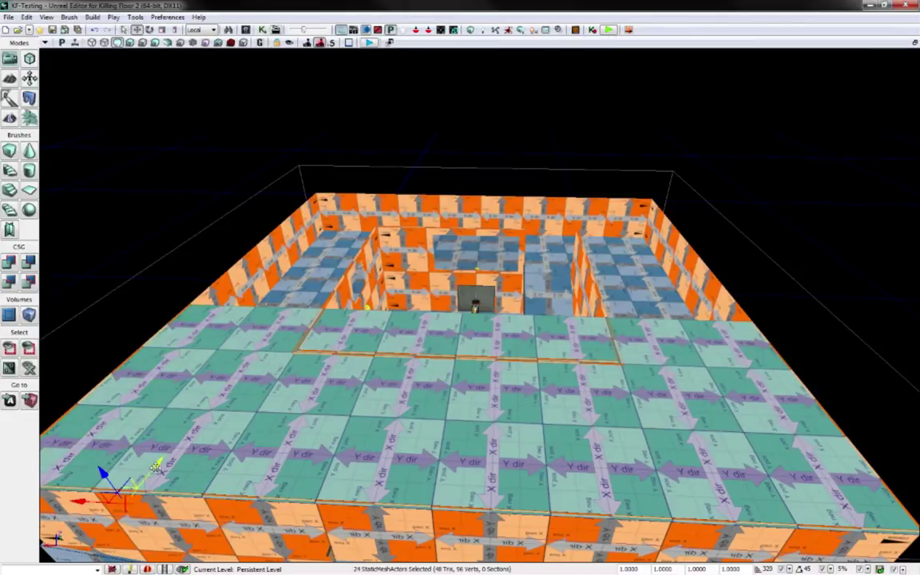
left_click_drag(309, 296, 329, 266, "alt")
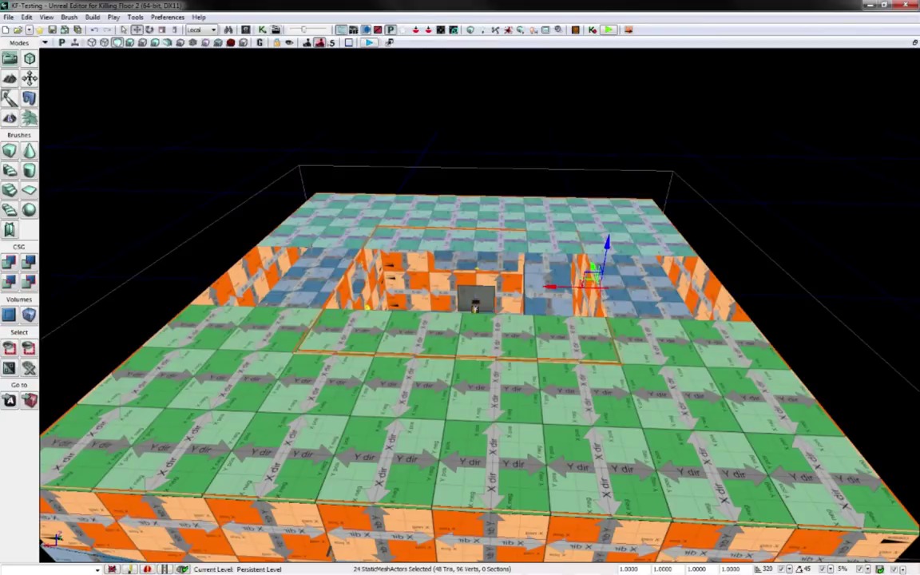
Step: Remove the farthest row of tiles from the selection and duplicate the remaining 16 ceiling tiles over the open gap
left_click(413, 205, "ctrl")
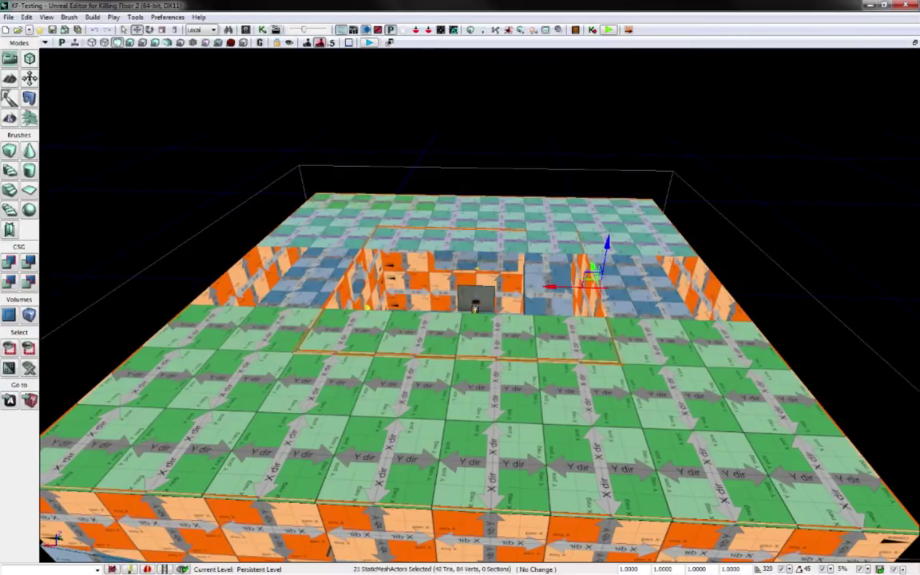
left_click(547, 206, "ctrl")
left_click(587, 206, "ctrl")
left_click(636, 206, "ctrl")
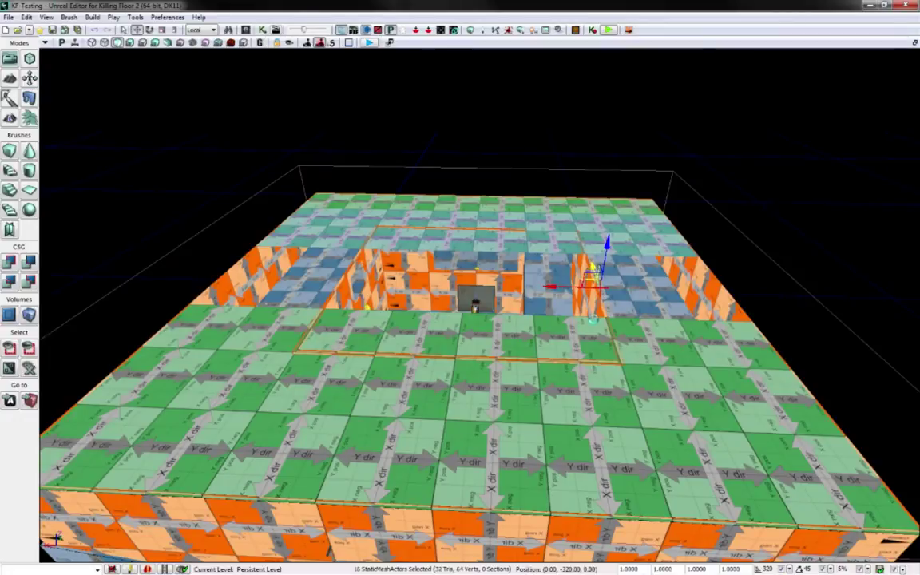
left_click_drag(592, 319, 596, 329)
Step: Add the corner ceiling tile and its neighbour along the near outer wall to the selection
key("s")
key("a")
right_click_drag(523, 352, 537, 372)
key("w")
key("w")
key("s")
key("s")
left_click(460, 439, "ctrl")
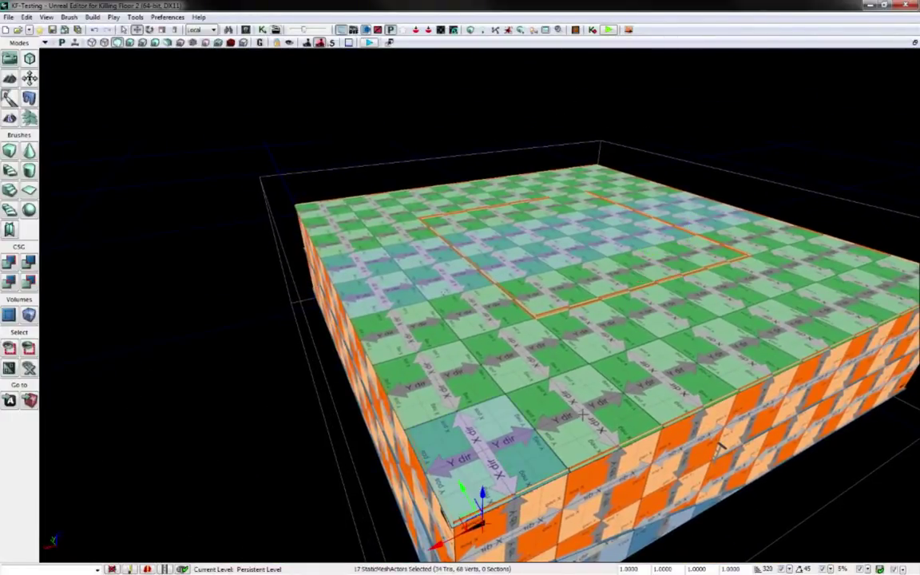
left_click(585, 417, "ctrl")
left_click_drag(671, 376, 727, 353, "ctrl")
left_click(727, 353, "ctrl")
left_click(779, 326, "ctrl")
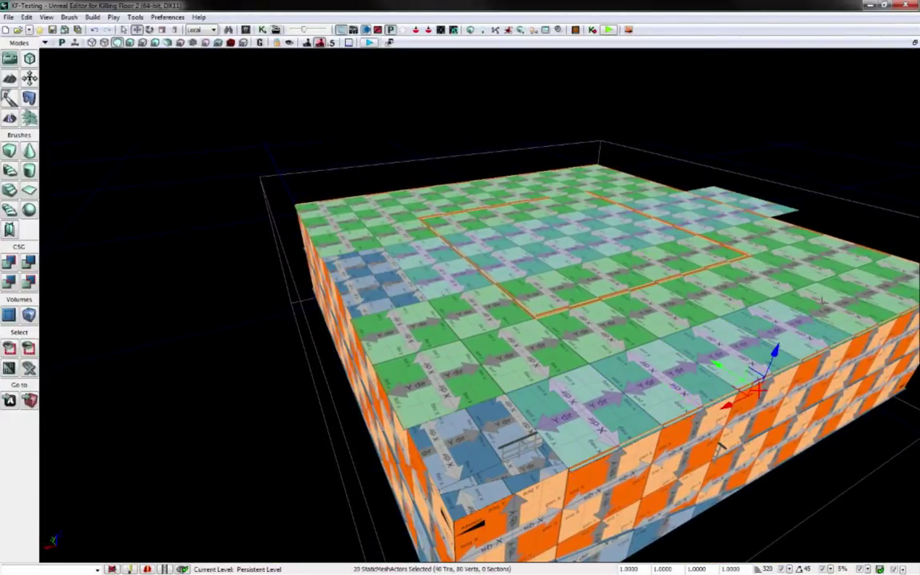
key("ctrl+z")
key("ctrl+z")
key("ctrl+z")
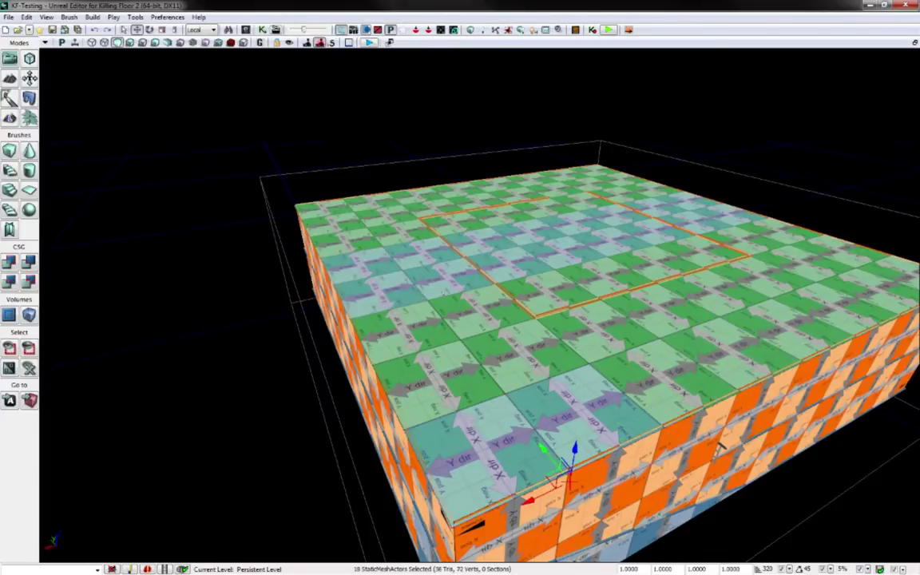
Step: Add the remaining outer-row ceiling tiles along the near wall, plus the tiles behind them at its far end, to the selection
left_click(669, 383, "ctrl")
left_click(741, 335, "ctrl")
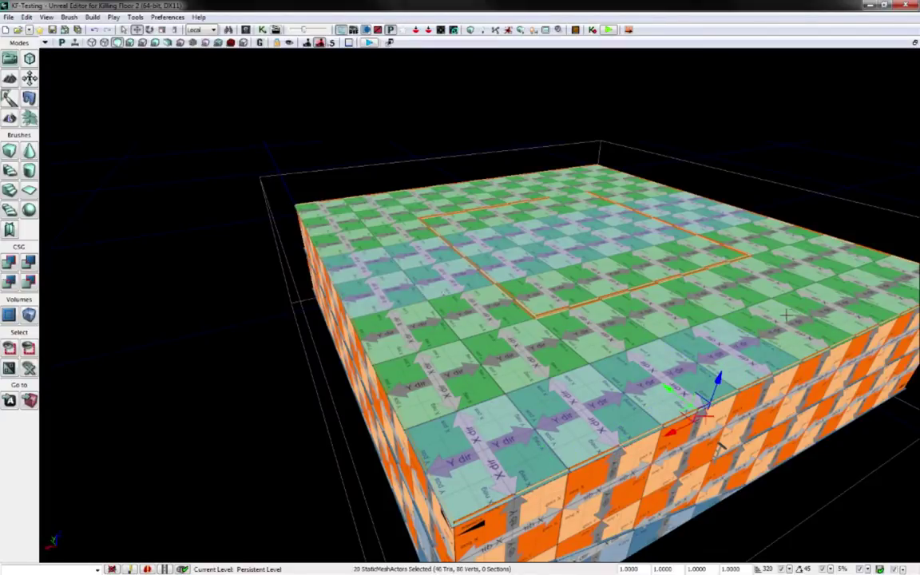
left_click(785, 316, "ctrl")
left_click(860, 292, "ctrl")
left_click(887, 265, "ctrl")
left_click(888, 266, "ctrl")
left_click(871, 273, "ctrl")
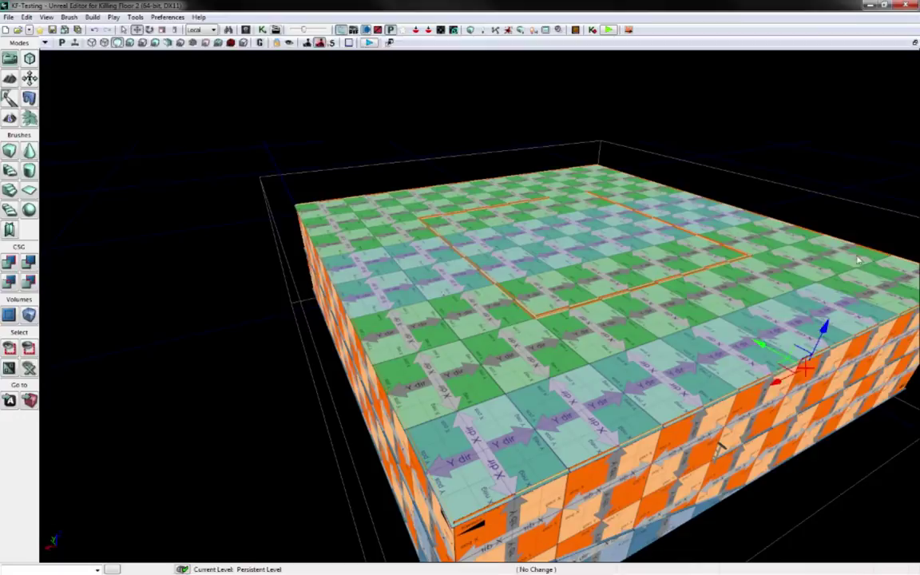
left_click(898, 281, "ctrl")
left_click(856, 295, "ctrl")
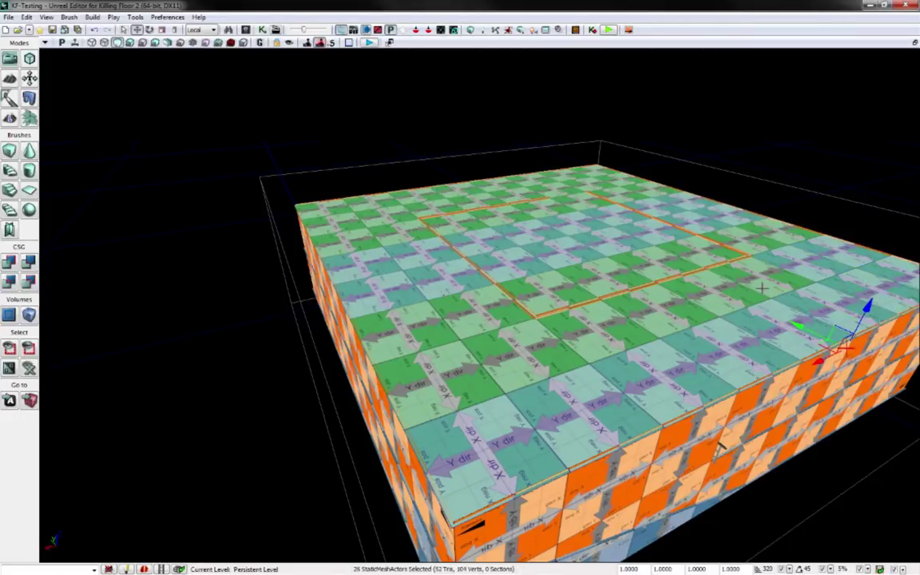
Step: Add the second row of ceiling tiles and the unselected tiles along the adjoining outer wall to the selection
left_click(757, 285, "ctrl")
left_click(695, 306, "ctrl")
left_click(669, 306, "ctrl")
left_click(602, 327, "ctrl")
left_click(523, 352, "ctrl")
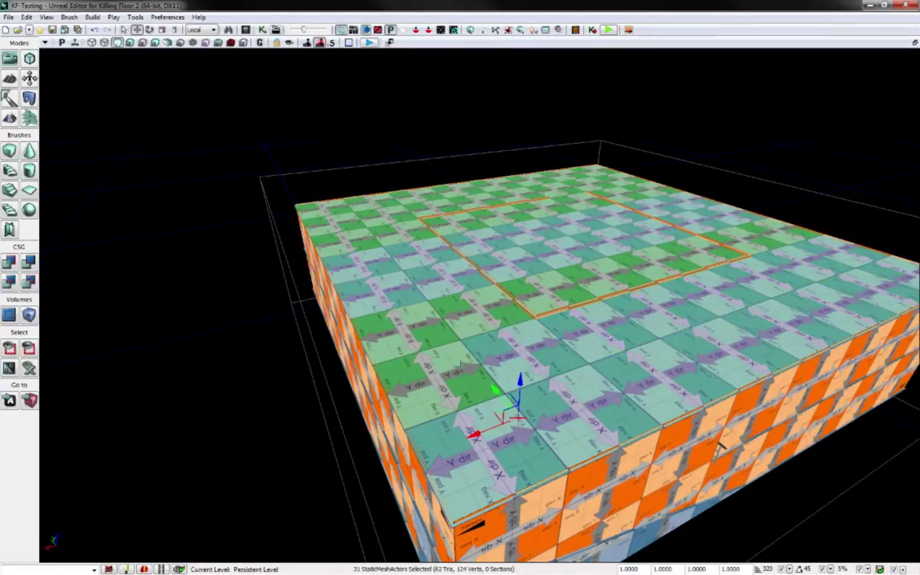
left_click(435, 377, "ctrl")
left_click(402, 327, "ctrl")
Step: Deselect the ceiling tiles over the outlined central opening, keeping only tiles around it selected
left_click(497, 248, "ctrl")
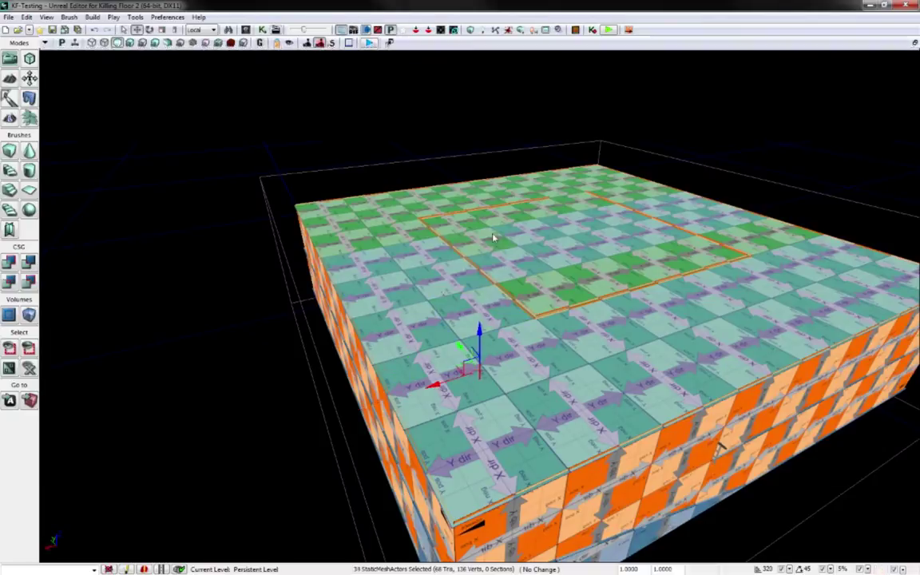
left_click(585, 221, "ctrl")
left_click(648, 240, "ctrl")
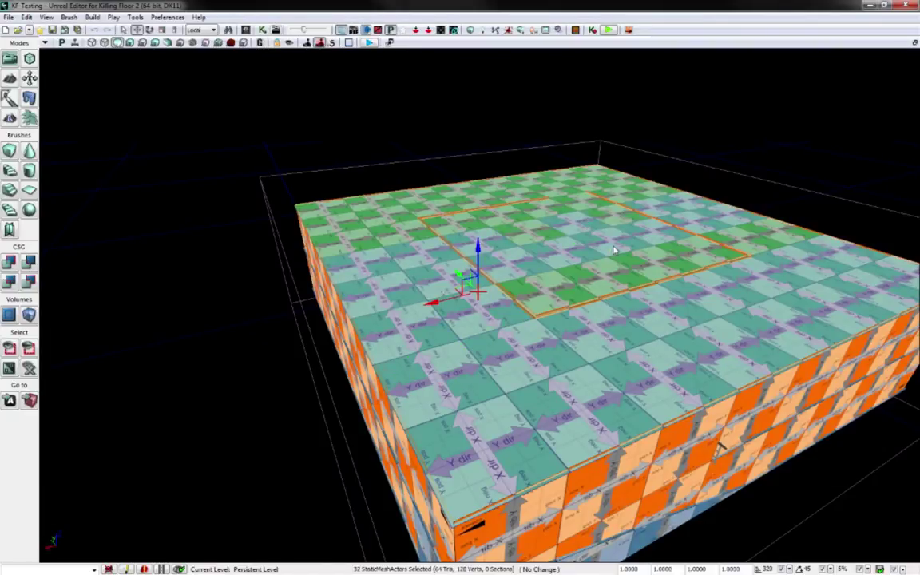
left_click(539, 251, "ctrl")
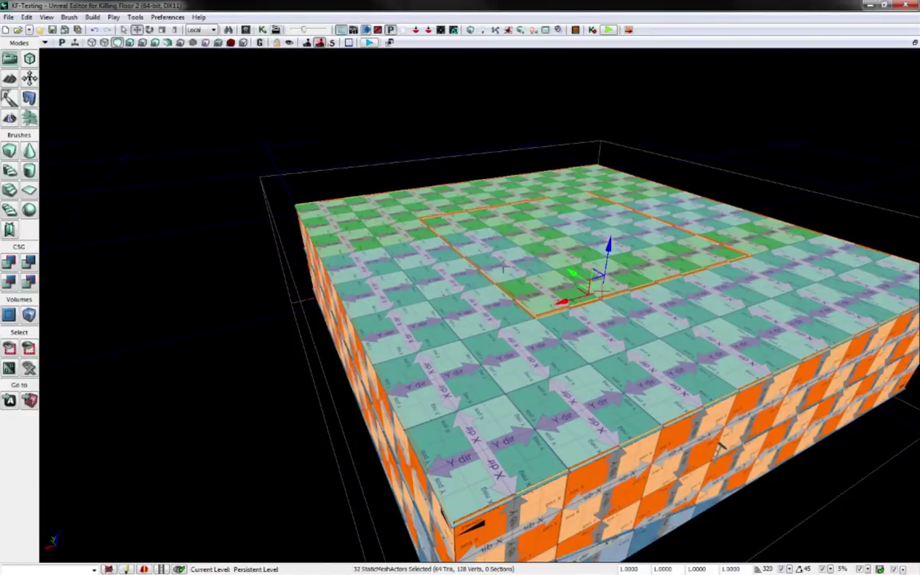
left_click(616, 246, "ctrl")
left_click(648, 239, "ctrl")
left_click(617, 219, "ctrl")
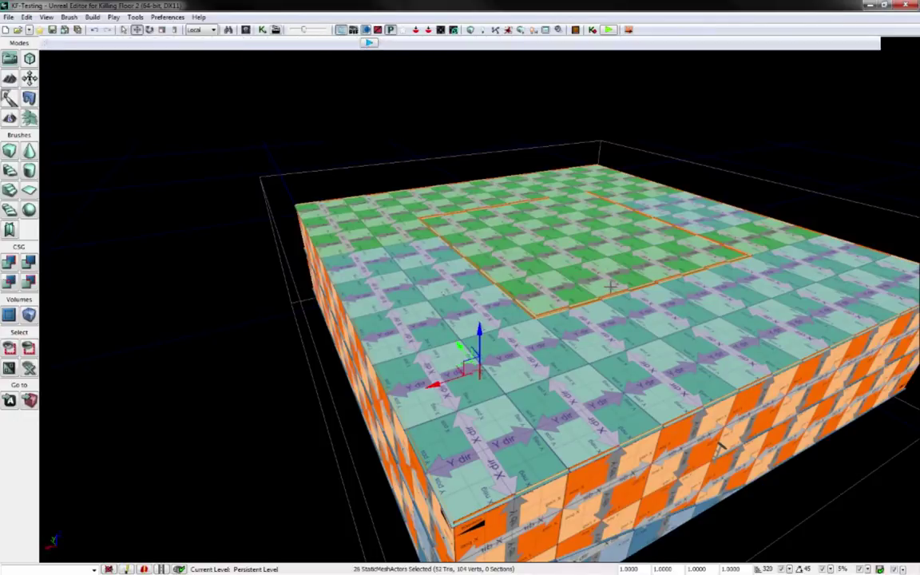
Step: Extend the perimeter selection with the ceiling tiles along the next outer wall toward its corner
right_click_drag(610, 286, 447, 292)
left_click(457, 362, "ctrl")
left_click(495, 397, "ctrl")
left_click(644, 337, "ctrl")
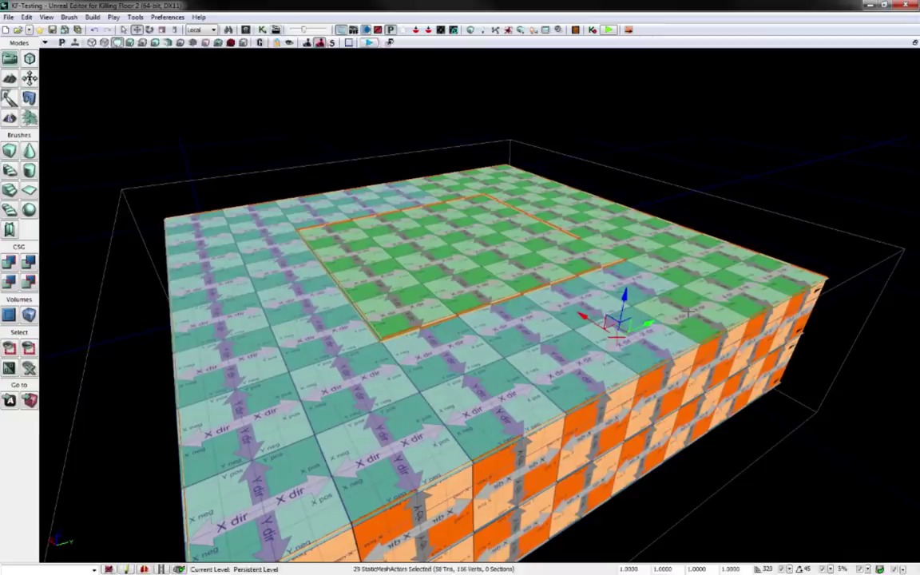
left_click(689, 313, "ctrl")
left_click(736, 289, "ctrl")
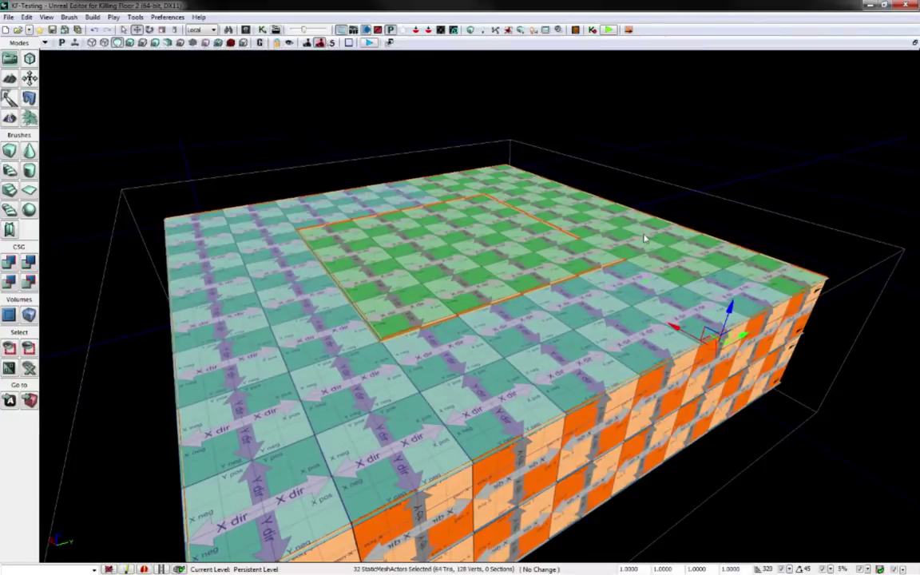
Step: Add the ceiling tiles between the central opening and the opposite outer wall, up to the far corner, to the selection
left_click(615, 222, "ctrl")
left_click(582, 234, "ctrl")
left_click(583, 208, "ctrl")
left_click(549, 219, "ctrl")
left_click(553, 196, "ctrl")
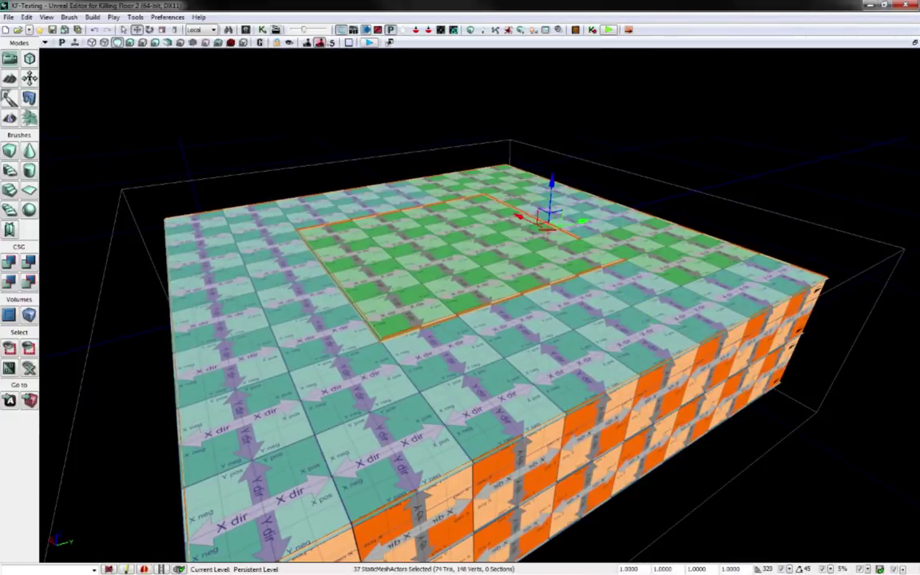
left_click(522, 212, "ctrl")
left_click(444, 181, "ctrl")
left_click(478, 183, "ctrl")
left_click(494, 171, "ctrl")
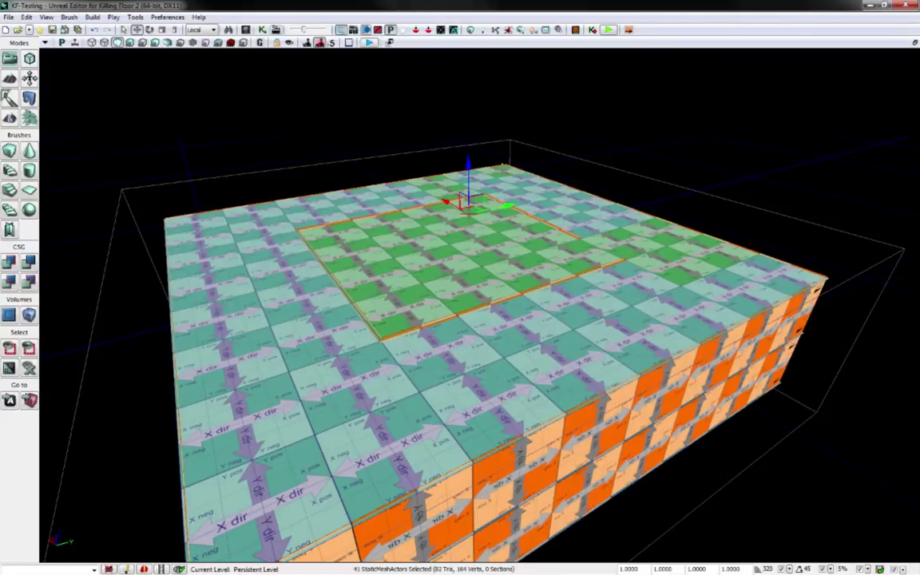
Step: Complete the 48-tile perimeter selection with the four tiles beside the central opening and the two at the far edge
right_click_drag(562, 223, 482, 211)
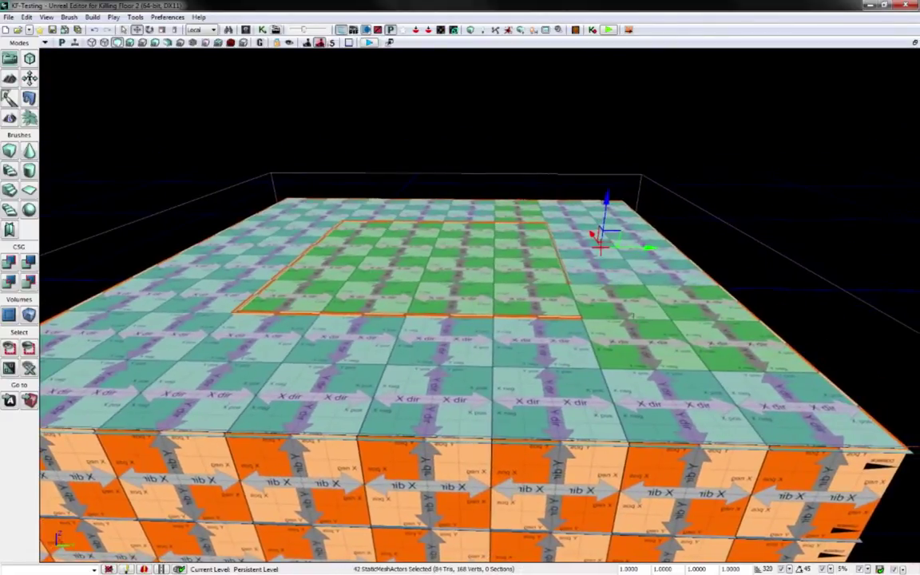
left_click(629, 313, "ctrl")
left_click(691, 306, "ctrl")
left_click(725, 344, "ctrl")
left_click(644, 343, "ctrl")
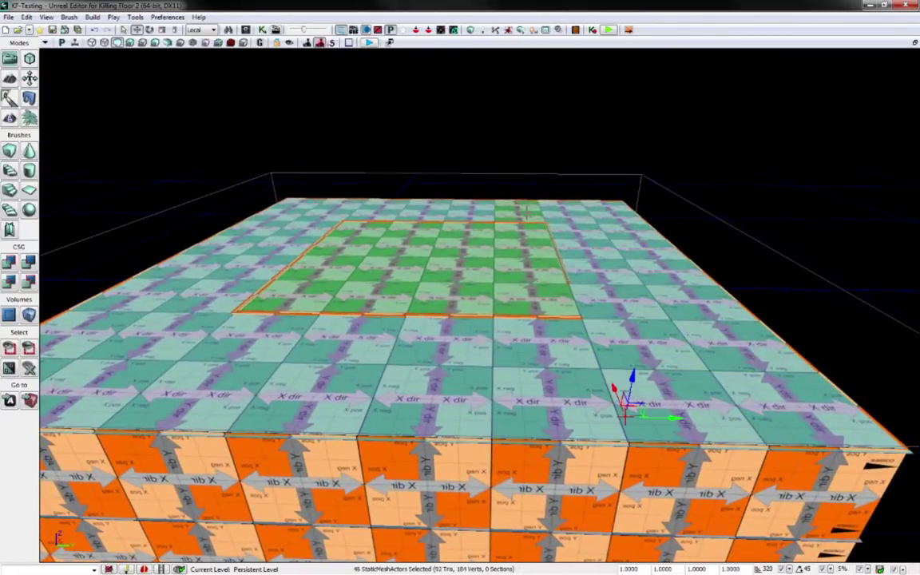
left_click(527, 206, "ctrl")
left_click(524, 216, "ctrl")
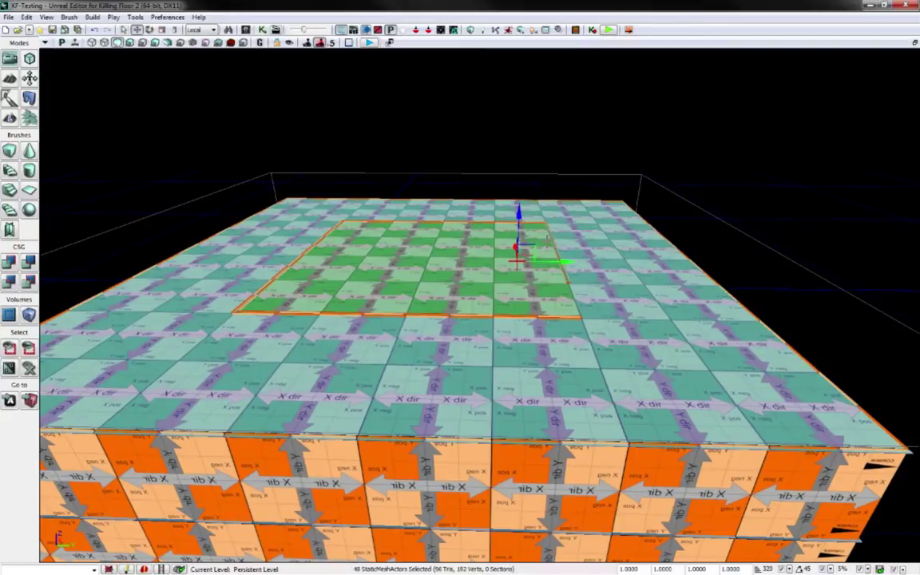
Step: Duplicate the 48 selected perimeter tiles down to the underside of the upper walkway as the lower-floor ceiling
key("a")
right_click_drag(563, 218, 552, 214)
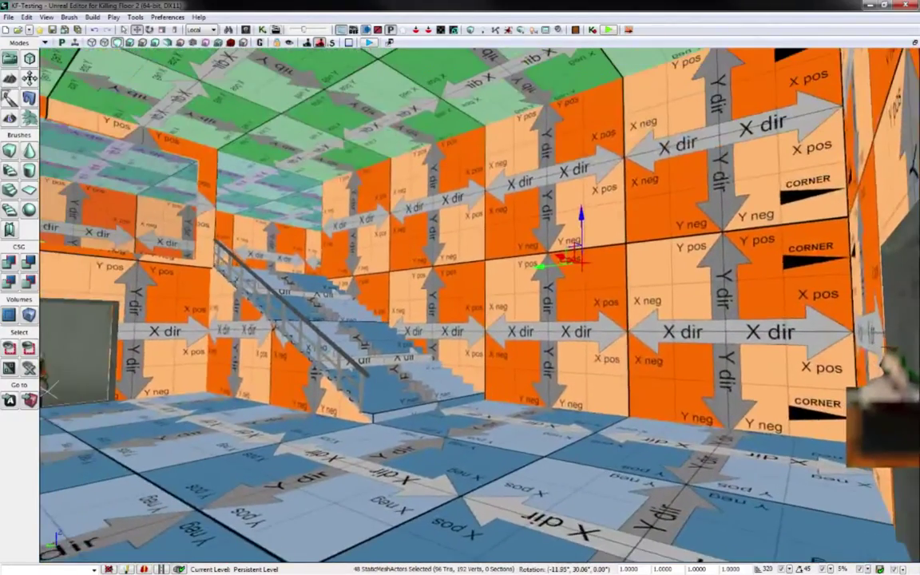
left_click_drag(604, 360, 619, 359)
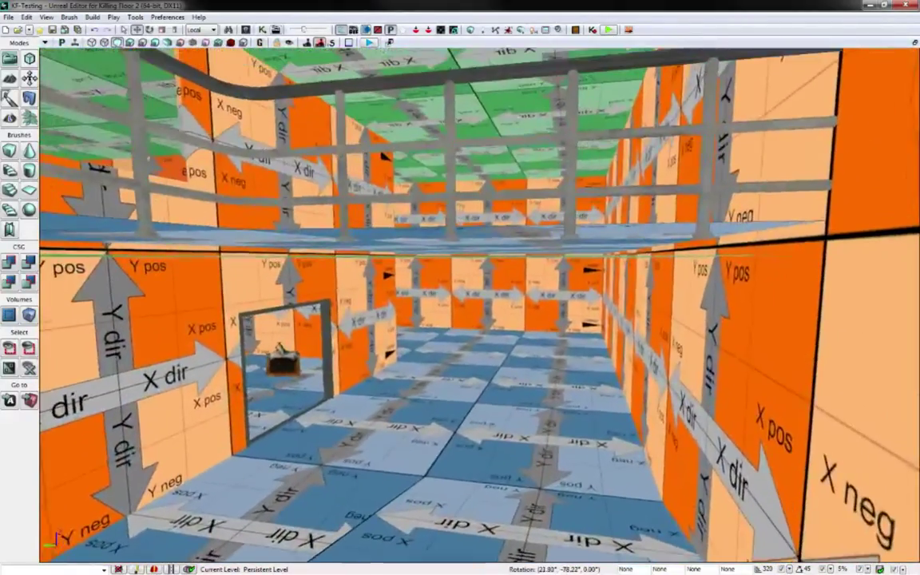
right_click_drag(479, 305, 467, 269)
mouse_move(354, 302)
right_mouse_down()
mouse_move(353, 280)
mouse_move(354, 288)
right_mouse_up()
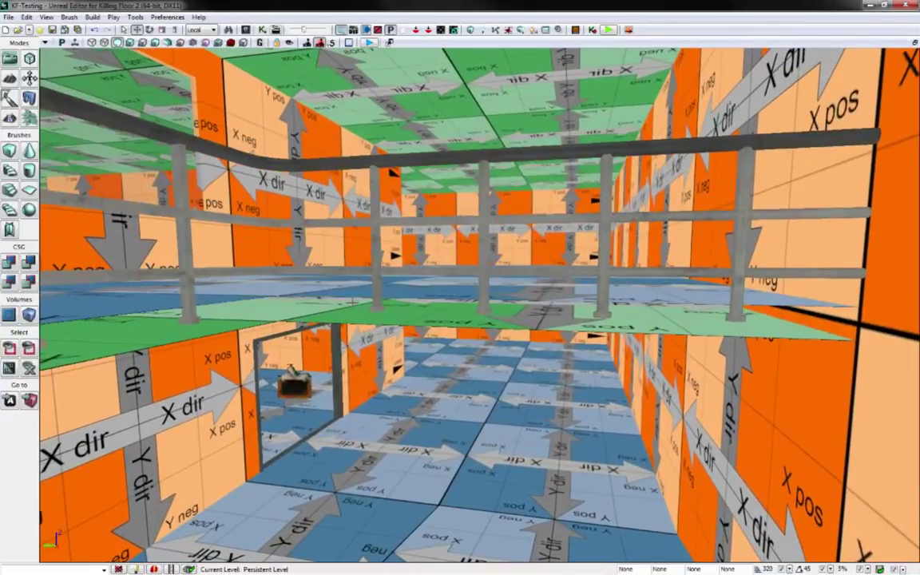
Step: Select a ceiling tile under the walkway edge and open the Ceiling bevel Base meshes of Env_Modular_StaticSet_MESH in the Content Browser
left_click(637, 323)
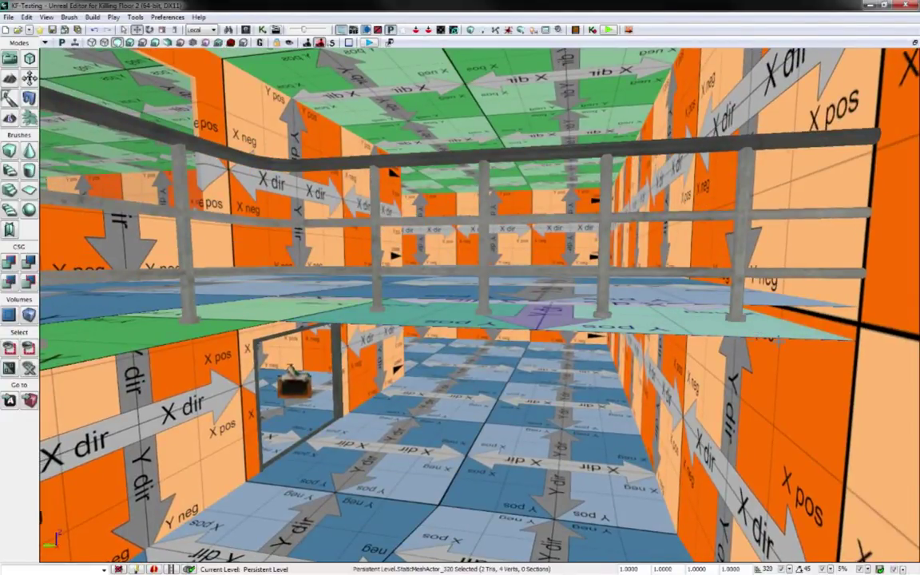
key("ctrl+shift+f")
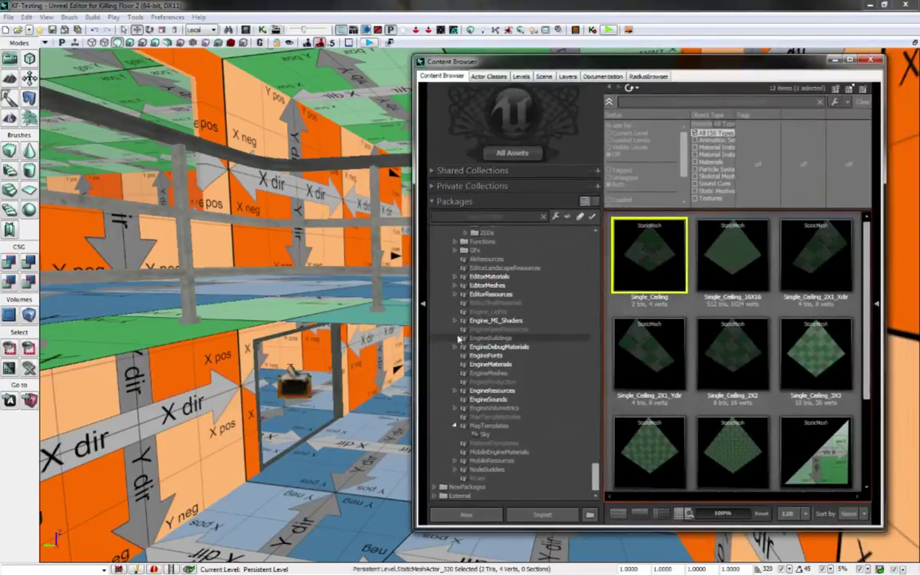
left_click_drag(607, 473, 599, 377)
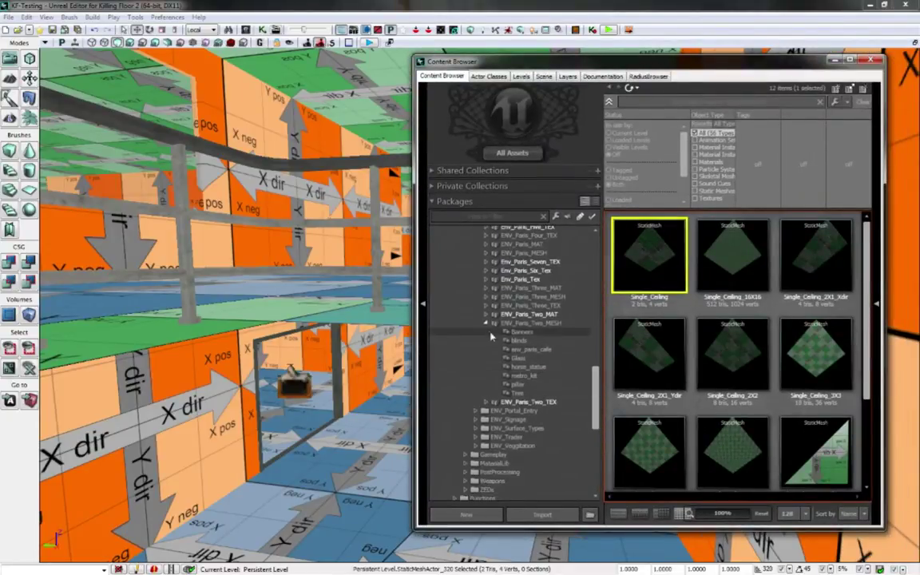
scroll(486, 327, "up", 10)
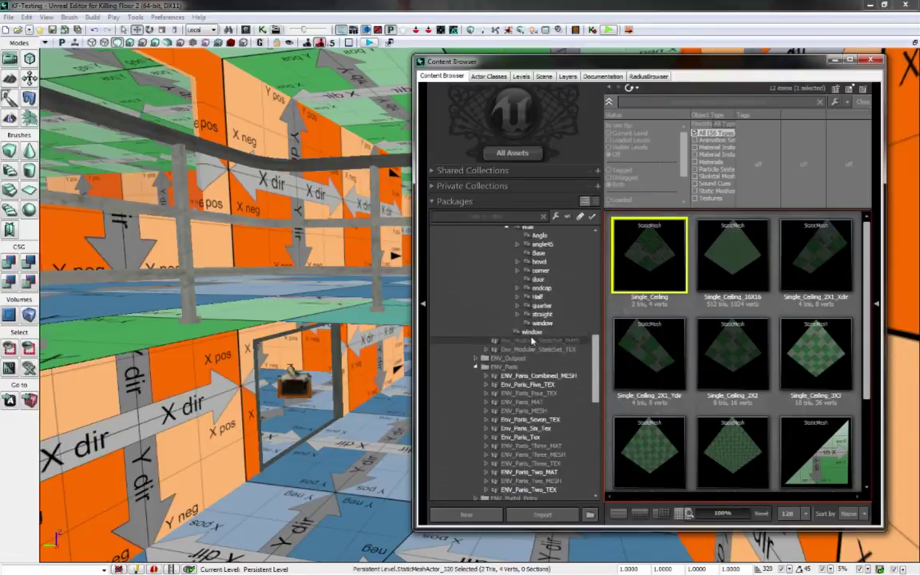
scroll(534, 341, "up", 4)
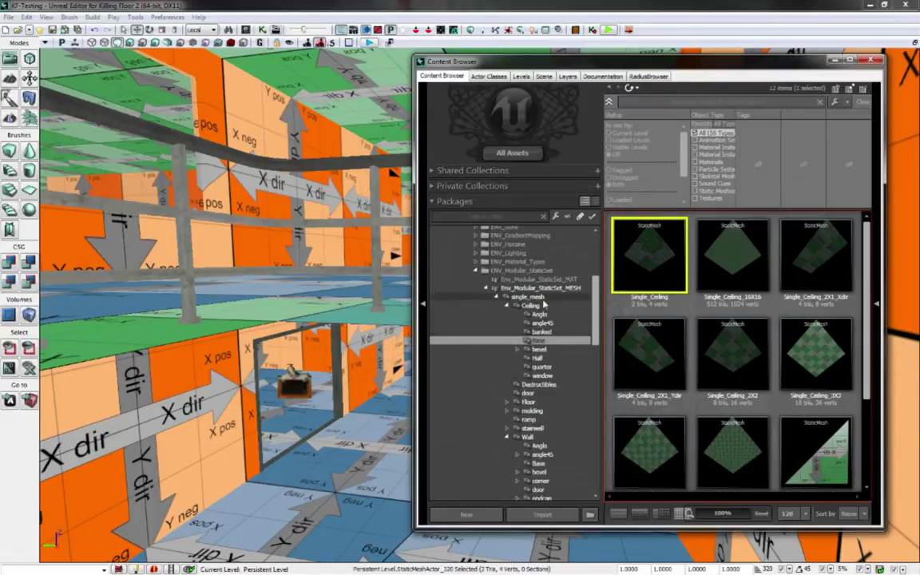
left_click(527, 349)
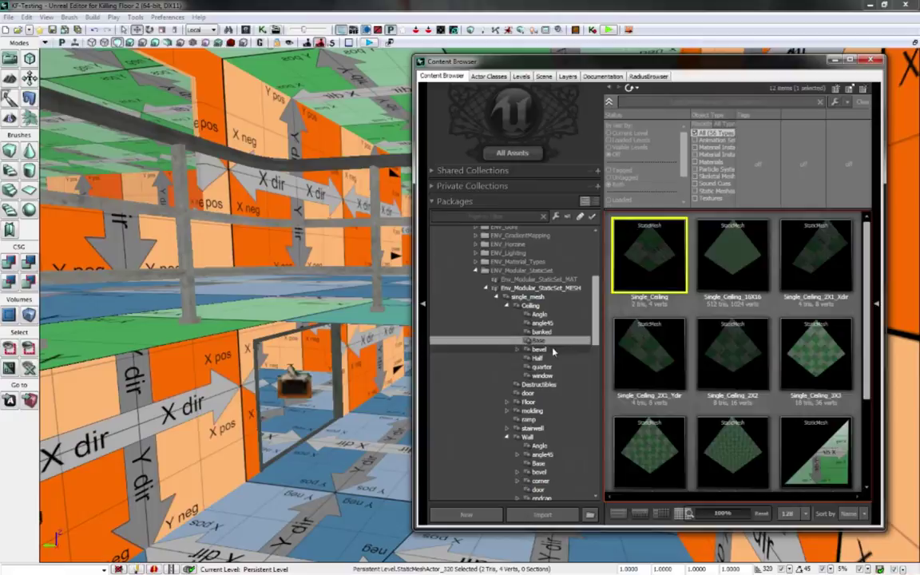
left_click(517, 349)
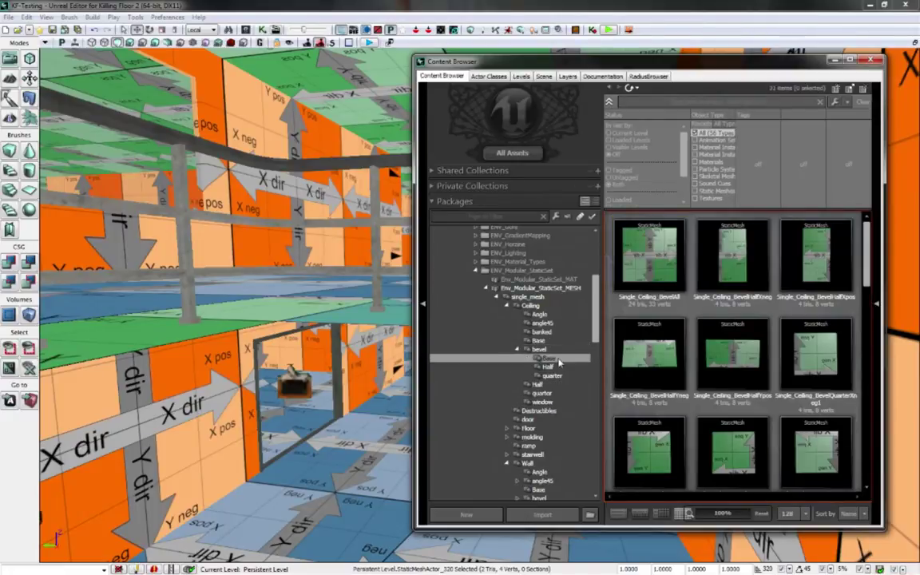
left_click(548, 358)
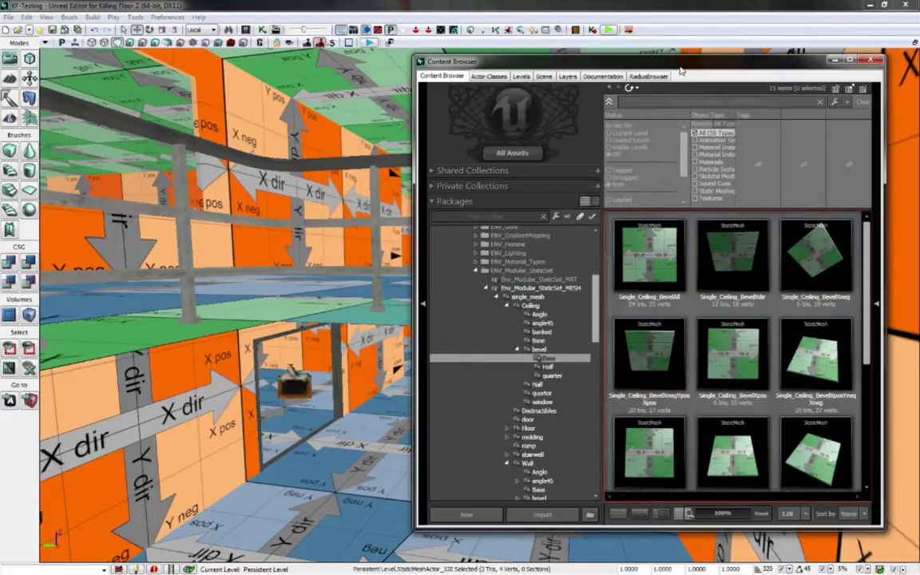
Step: Examine the bevelled ceiling meshes, including Single_Ceiling_BevelXnegYposXpos, against the exposed tile edges under the walkway
left_click_drag(681, 71, 648, 72)
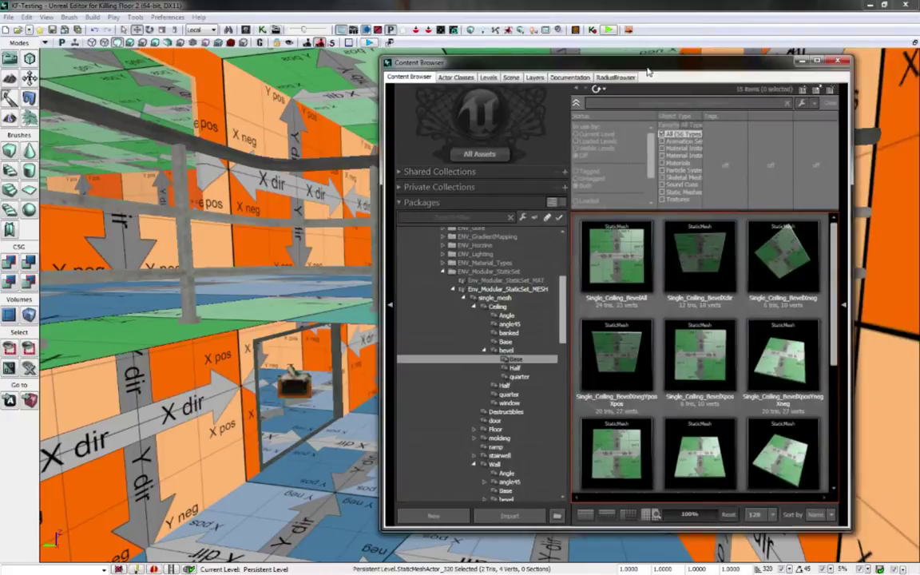
left_click(621, 339)
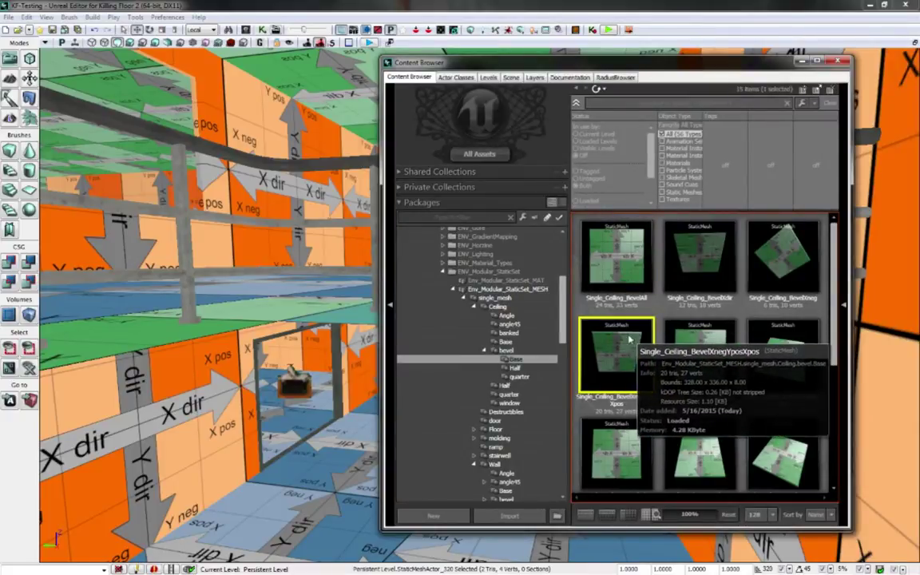
left_click_drag(680, 75, 885, 83)
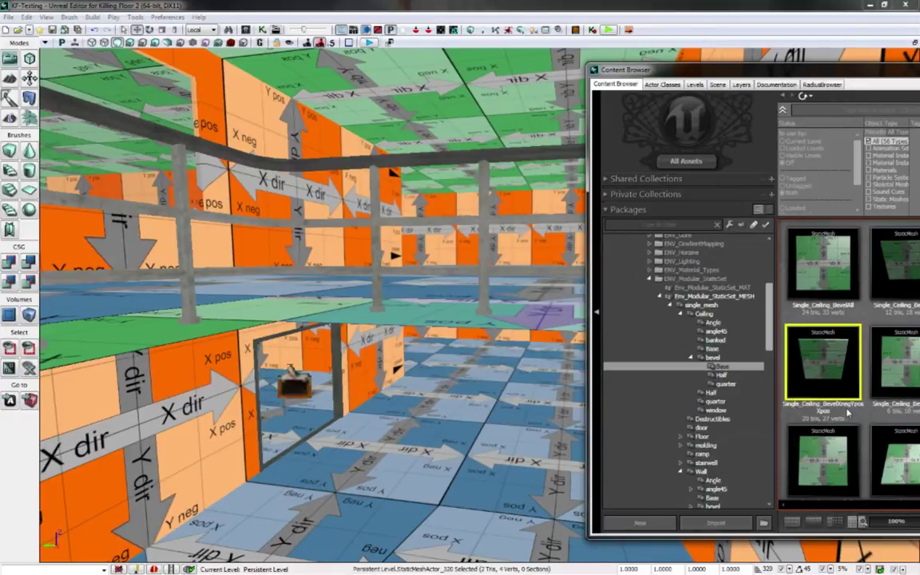
left_click_drag(887, 72, 686, 80)
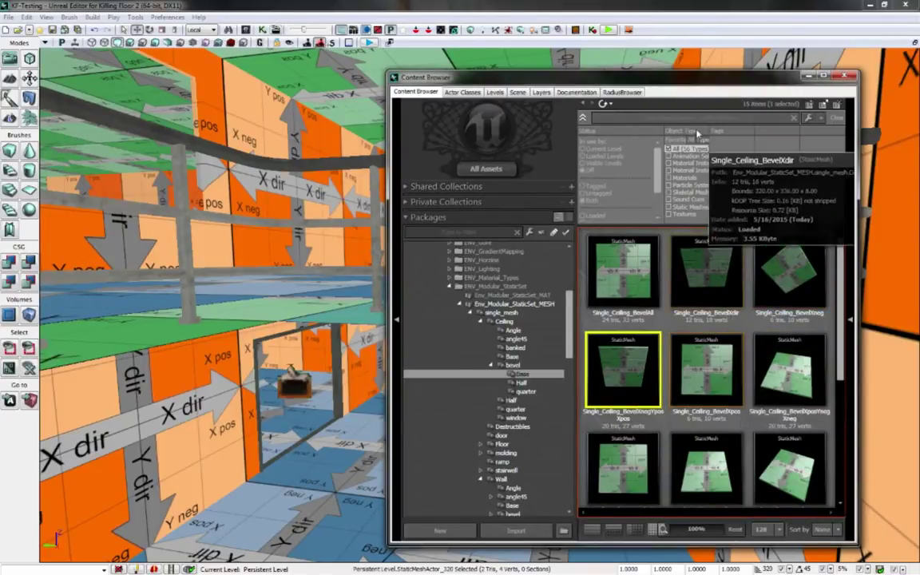
Step: Try replacing the selected ceiling tile under the walkway edge with the Single_Ceiling_BevelXpos mesh
left_click_drag(411, 77, 912, 71)
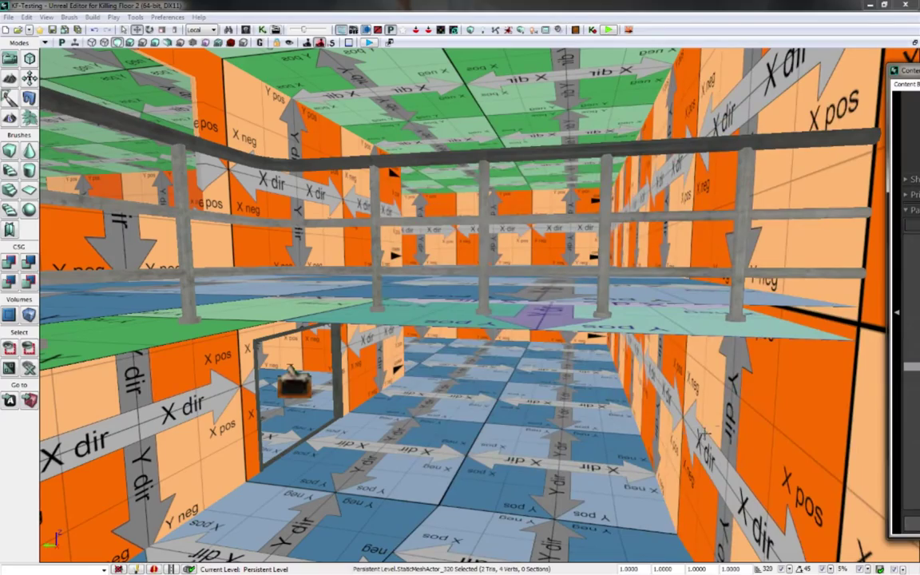
right_click_drag(463, 303, 486, 177)
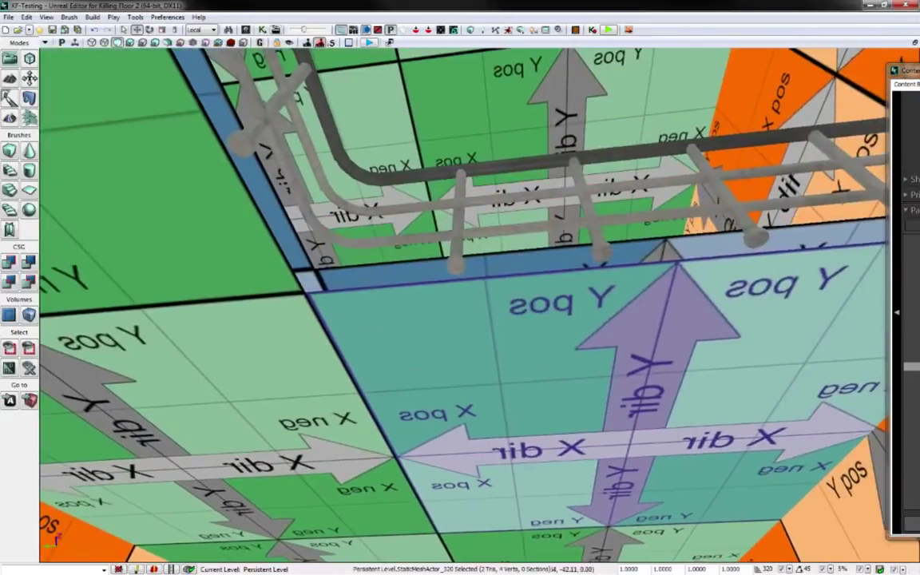
right_click_drag(703, 350, 724, 348)
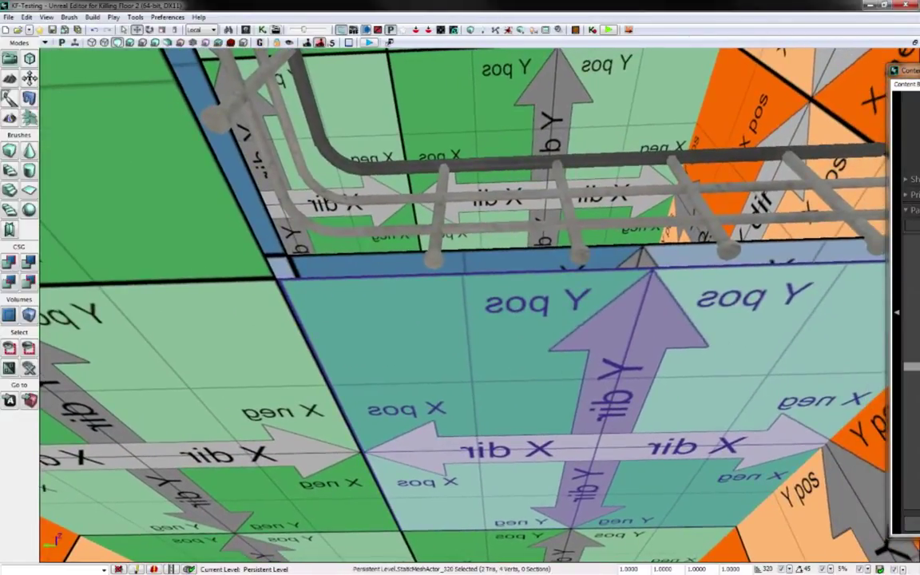
left_click_drag(918, 72, 552, 82)
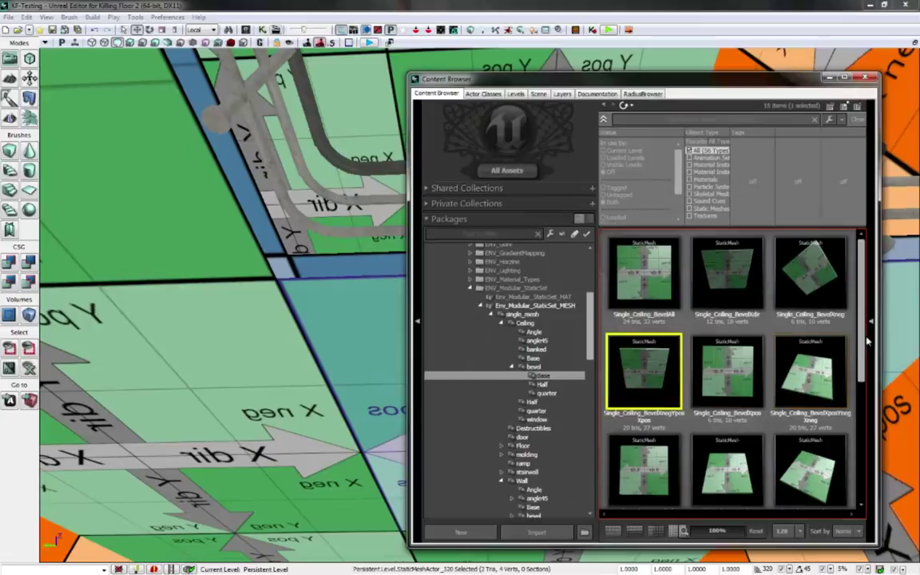
left_click(727, 367)
left_click_drag(771, 85, 919, 96)
right_click(532, 341)
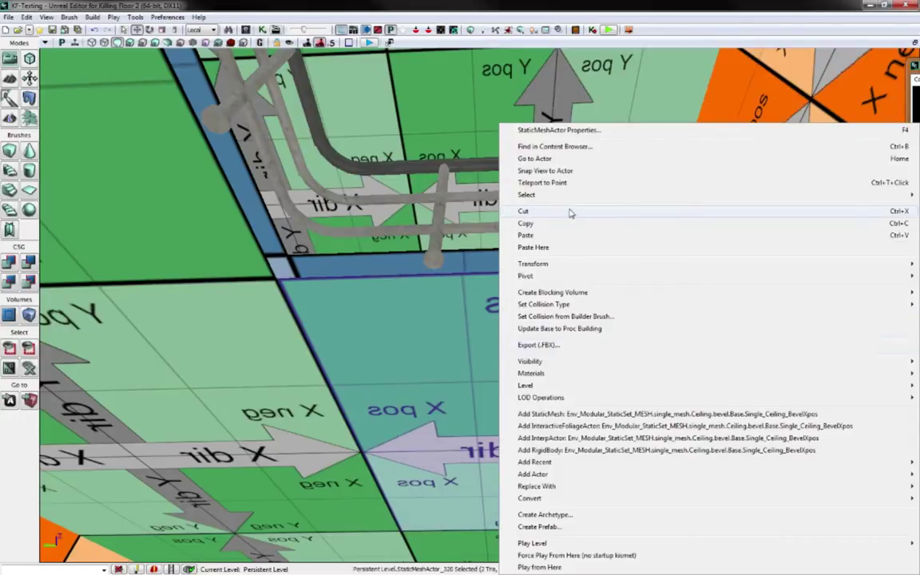
mouse_move(575, 488)
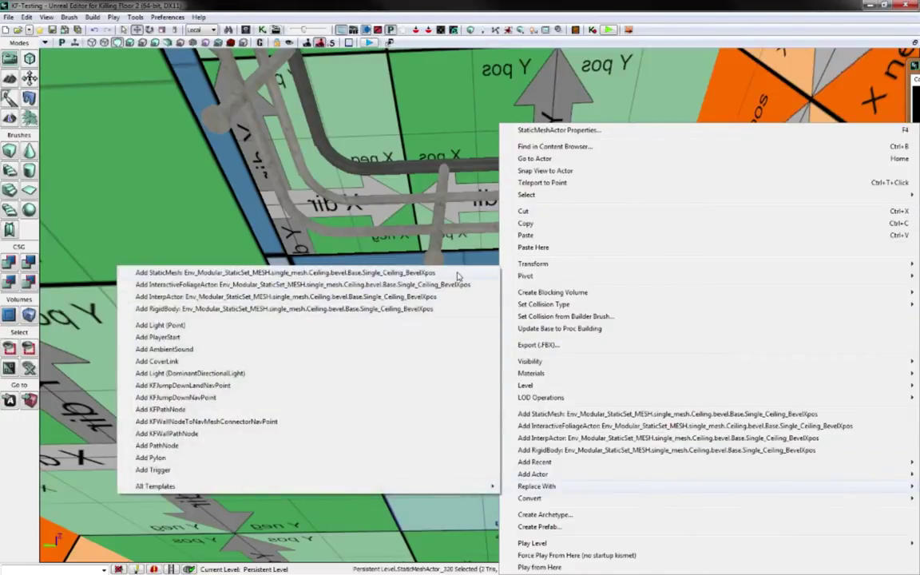
left_click(415, 246)
Step: Replace the selected ceiling tile under the walkway edge with the Single_Ceiling_BevelYpos mesh
right_click_drag(483, 380, 513, 508)
middle_click_drag(513, 508, 555, 495)
mouse_move(511, 399)
right_mouse_down()
mouse_move(511, 415)
mouse_move(519, 400)
mouse_move(521, 435)
mouse_move(511, 407)
right_mouse_up()
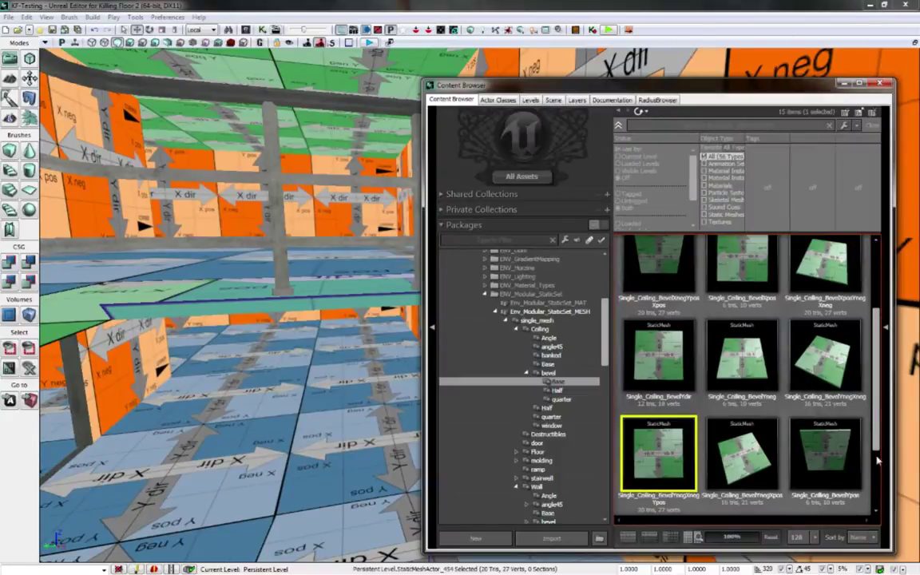
left_click_drag(877, 439, 876, 494)
left_click(836, 363)
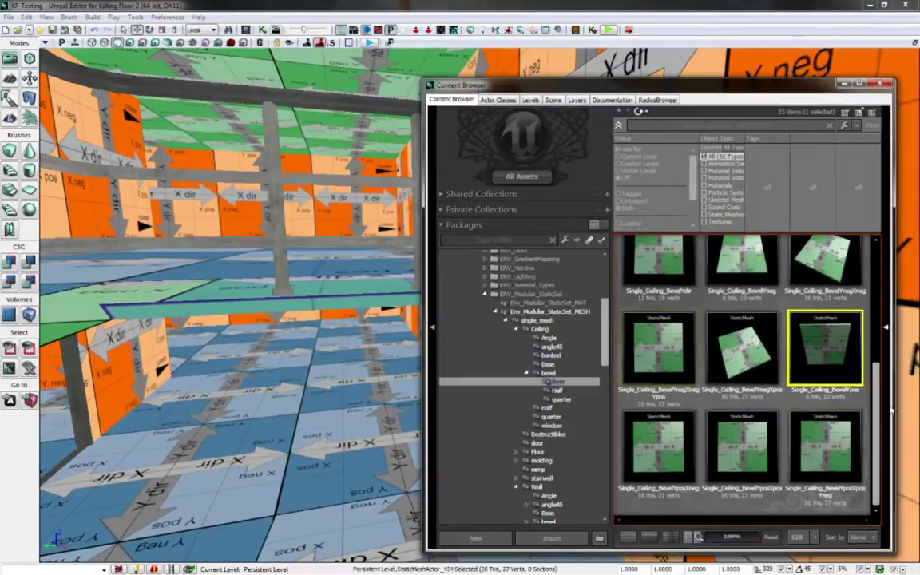
left_click_drag(619, 83, 918, 76)
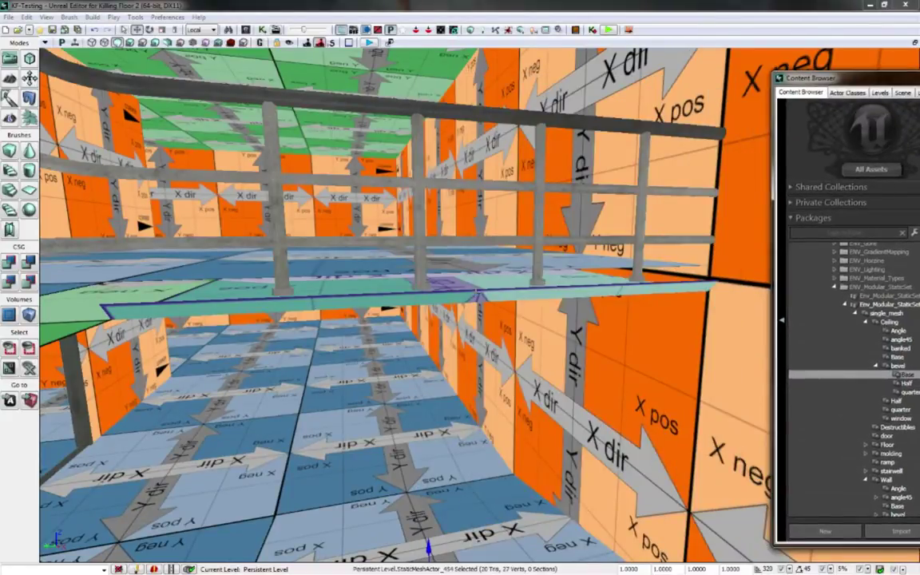
right_click(479, 297)
mouse_move(511, 474)
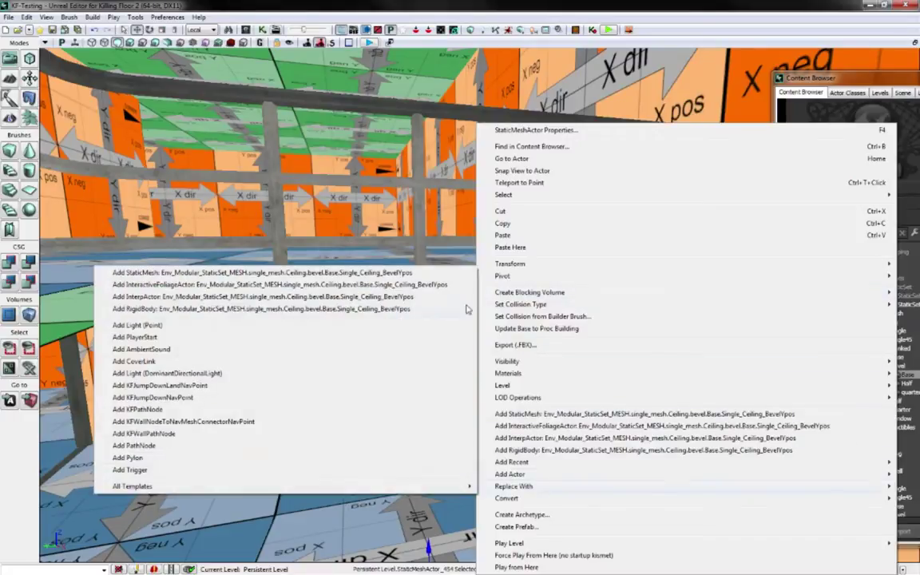
left_click(422, 278)
Step: Examine the available ceiling bevel variants and compare the replaced tile's edge direction from below and in front of the walkway
right_click_drag(486, 343, 446, 335)
left_click_drag(829, 74, 414, 86)
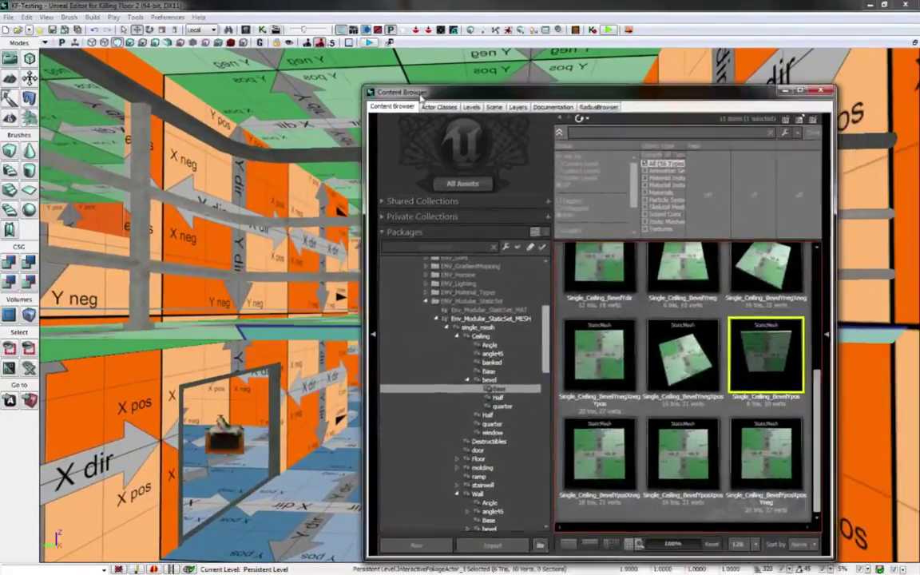
scroll(686, 367, "up", 3)
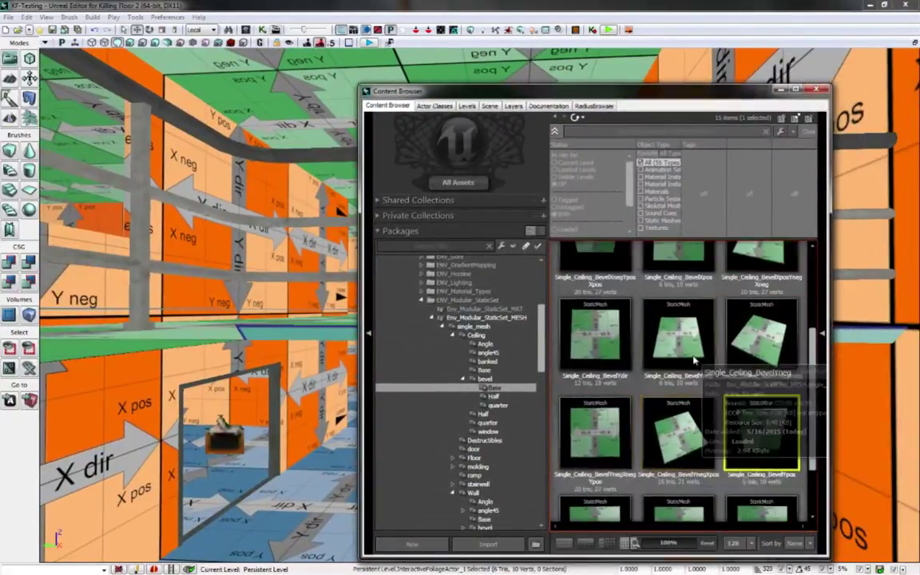
scroll(607, 352, "up", 2)
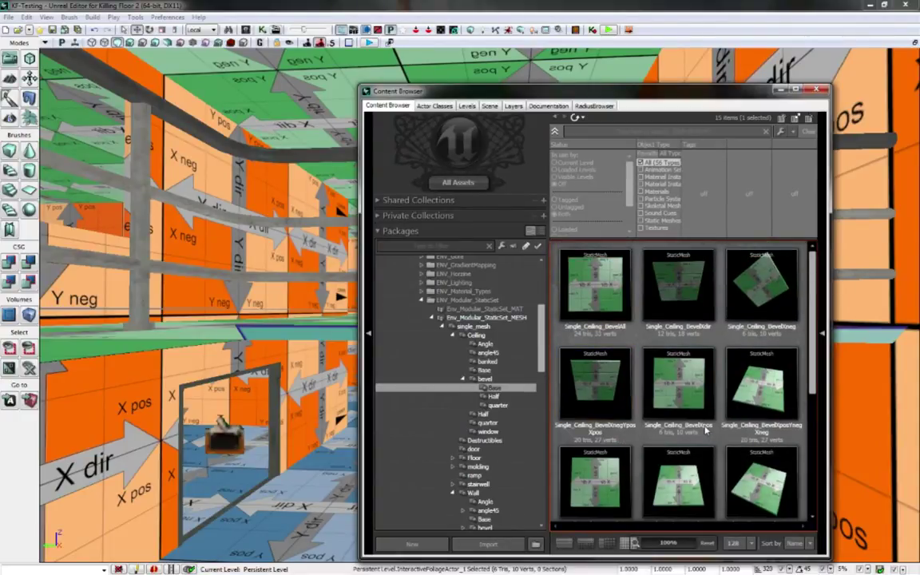
scroll(705, 431, "down", 3)
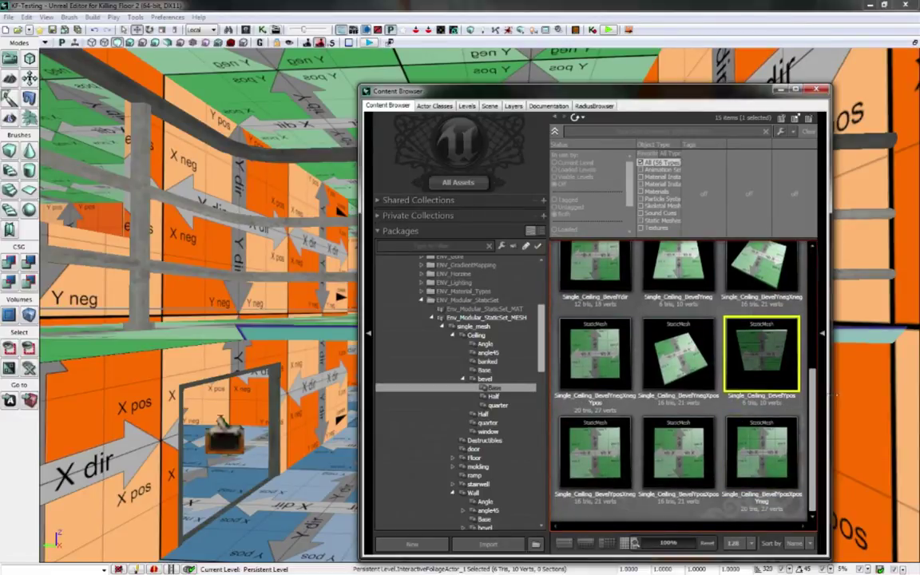
left_click_drag(694, 94, 919, 77)
mouse_move(671, 256)
right_mouse_down()
mouse_move(675, 359)
mouse_move(682, 267)
right_mouse_up()
middle_click_drag(683, 267, 682, 332)
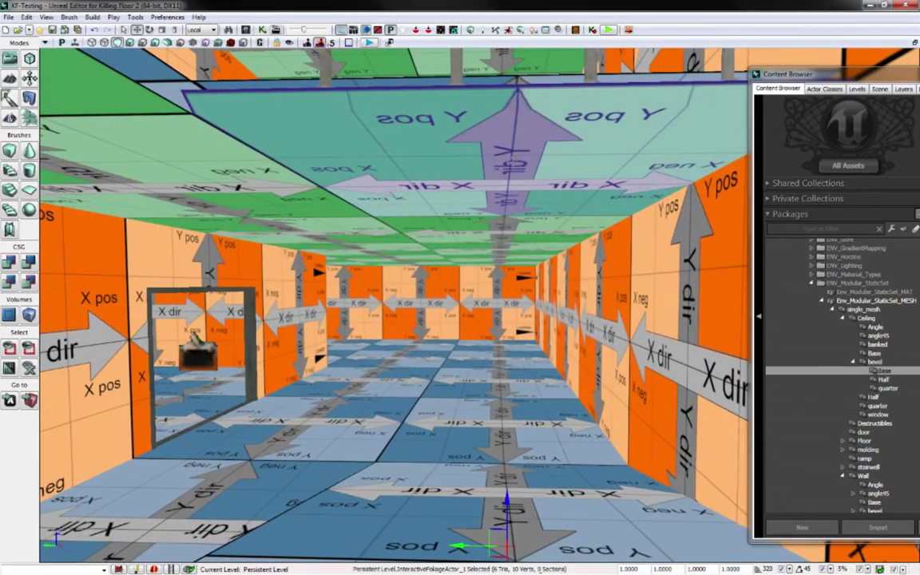
right_click_drag(511, 319, 528, 316)
middle_click_drag(529, 317, 528, 219)
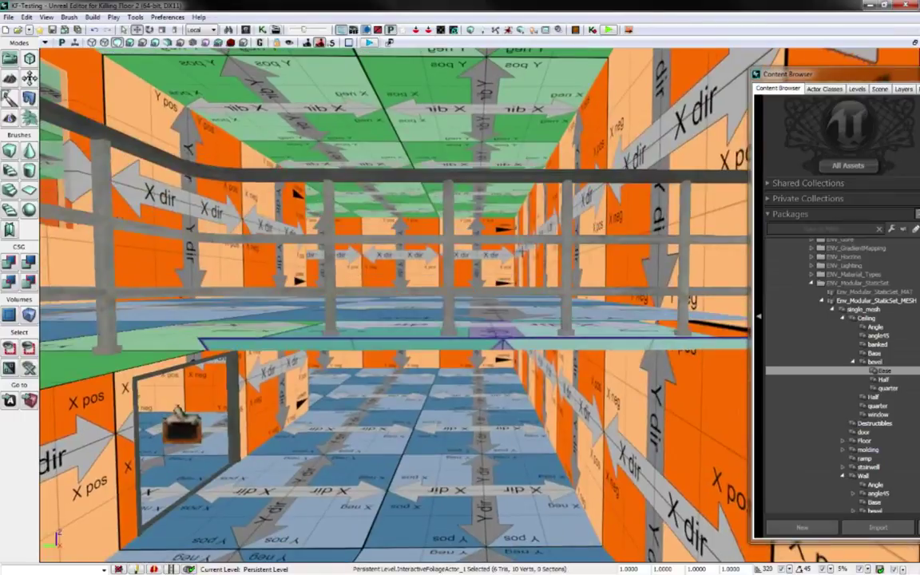
Step: Select the floor tile directly above the bevelled ceiling tile and open the Floor bevel Base meshes
left_click(523, 314)
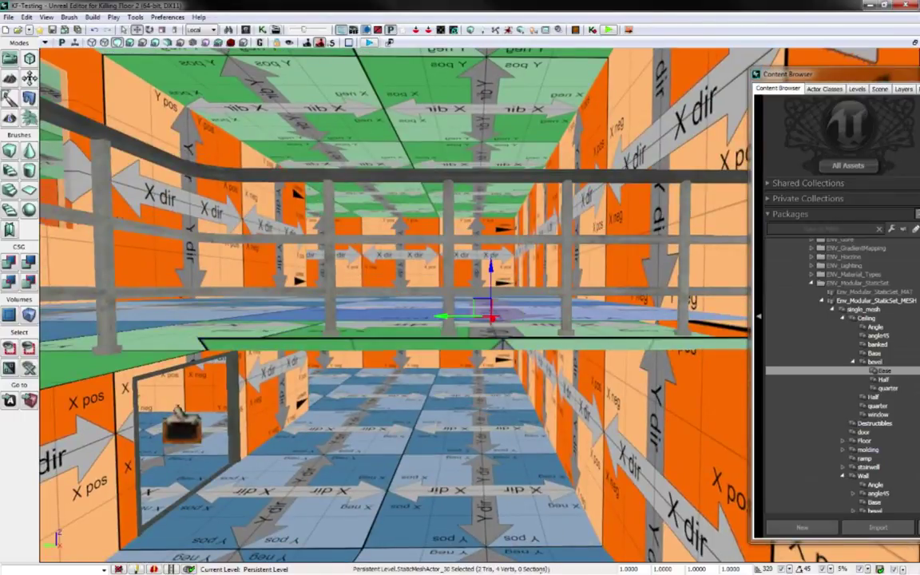
left_click_drag(827, 75, 603, 58)
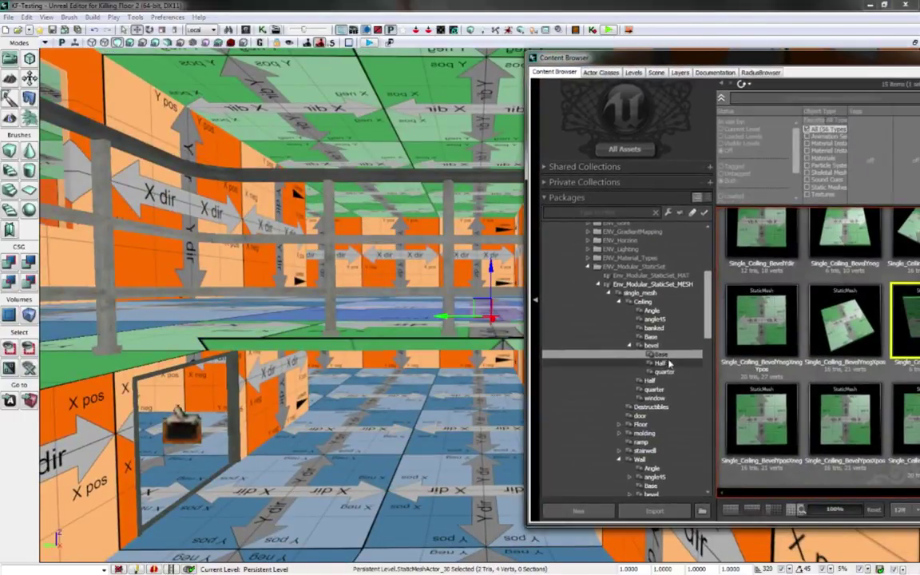
scroll(670, 367, "down", 2)
left_click(619, 371)
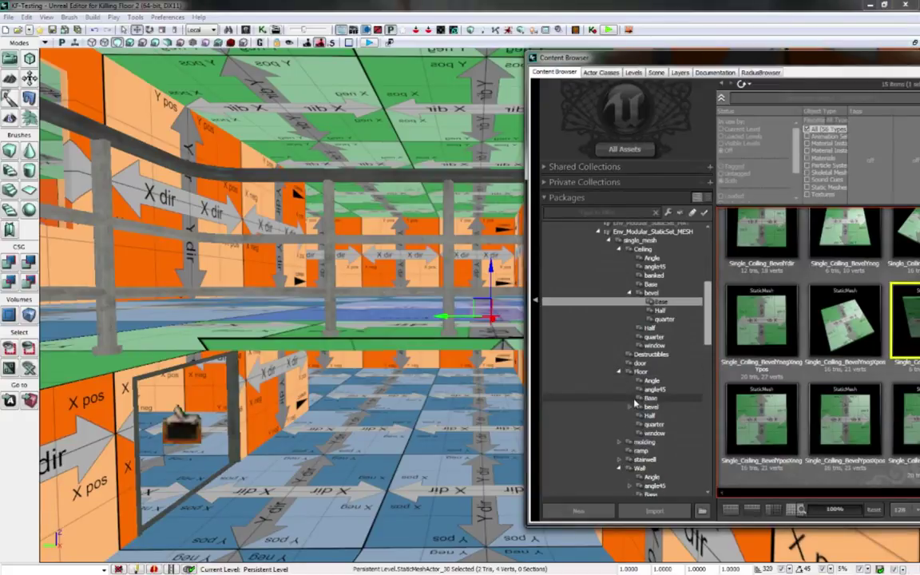
left_click(630, 407)
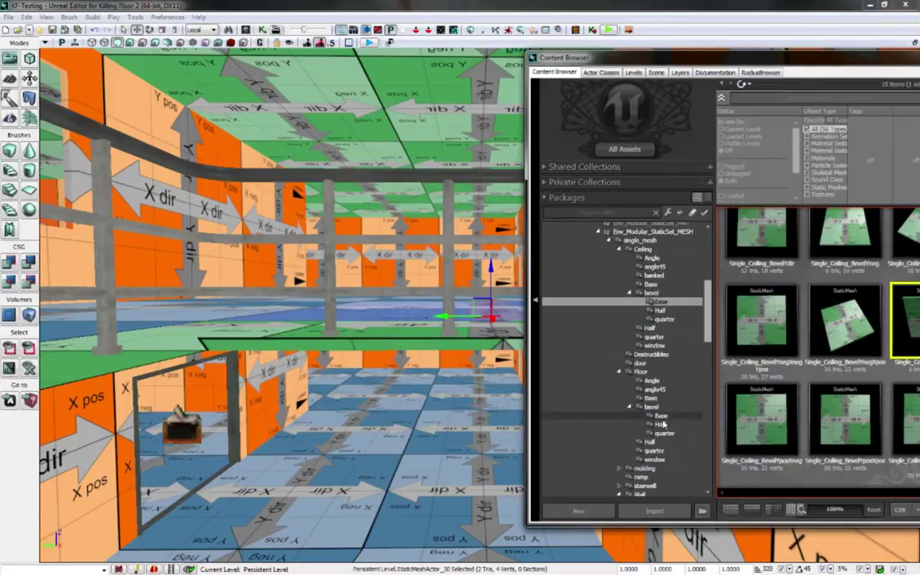
left_click(661, 416)
Step: Replace the selected upper-floor tile at the walkway edge with the static mesh Single_Floor_BevelYpos
left_click_drag(770, 61, 634, 51)
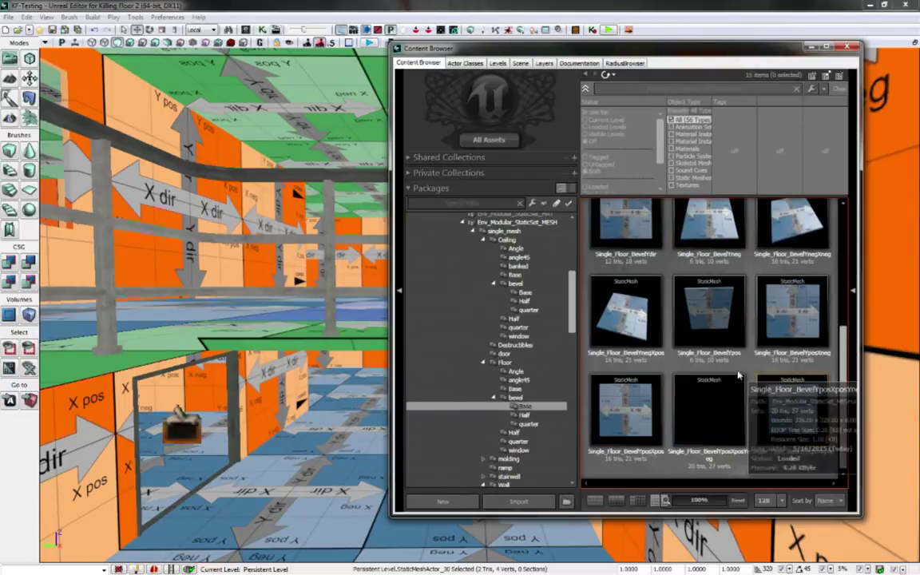
left_click(709, 316)
left_click_drag(681, 56, 890, 106)
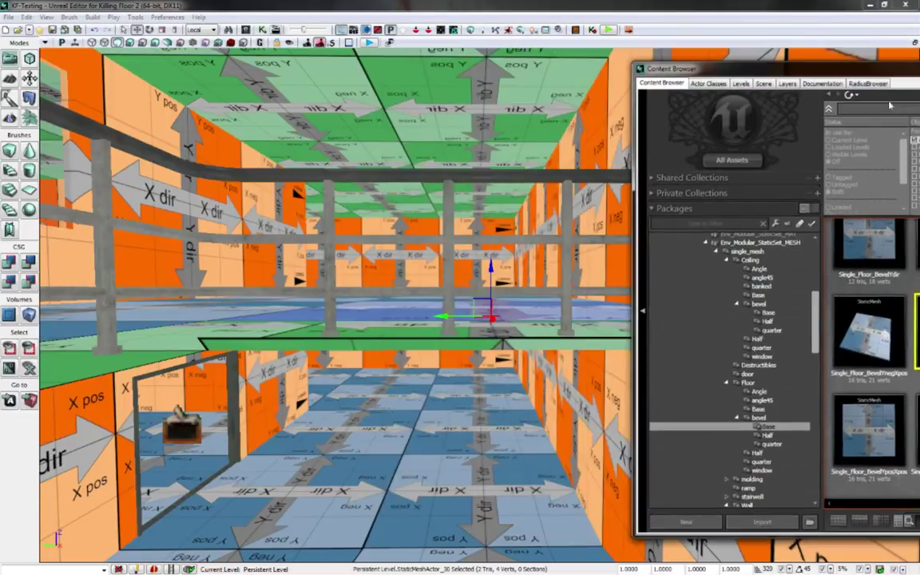
right_click(510, 315)
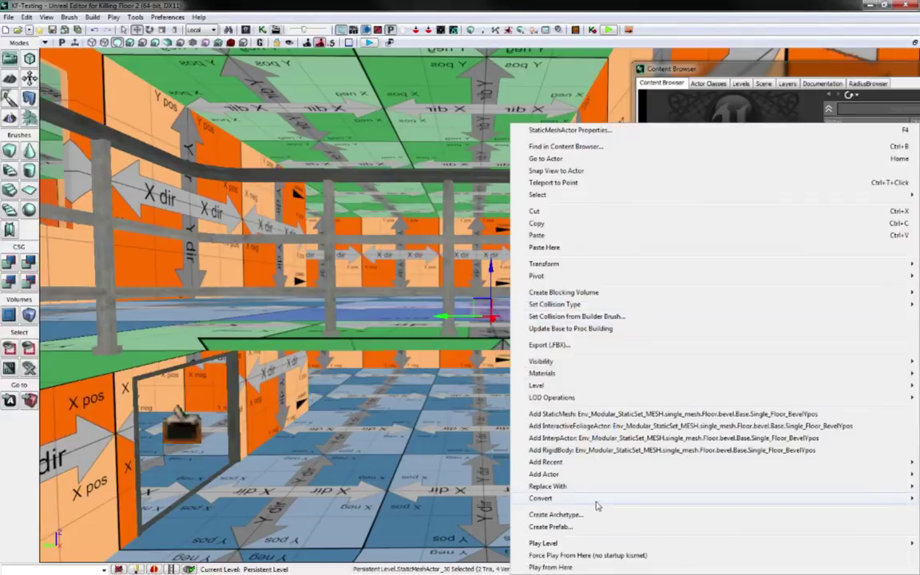
left_click(447, 273)
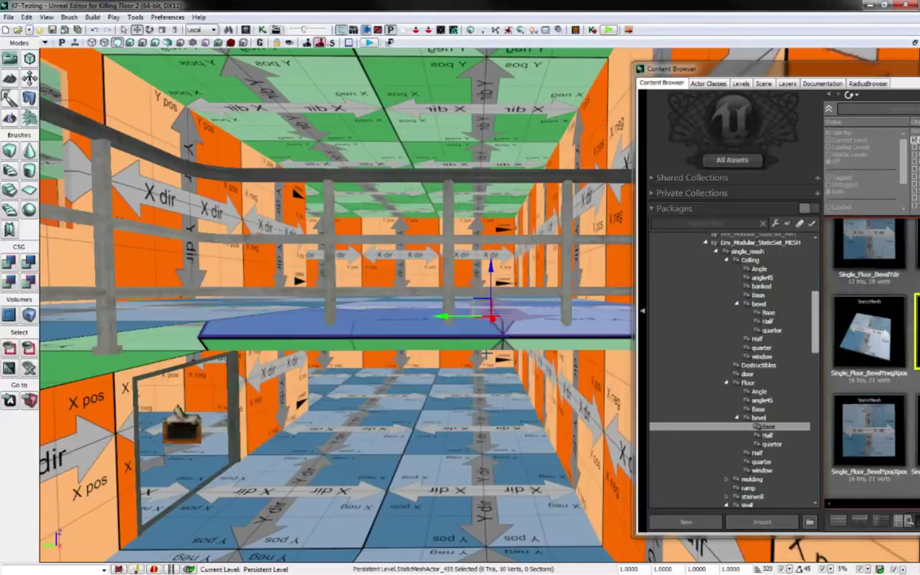
Step: Inspect the joined floor and ceiling bevels, and pick Single_Floor_BevelXneg as the mesh for the walkway's side edge
right_click_drag(486, 354, 432, 351)
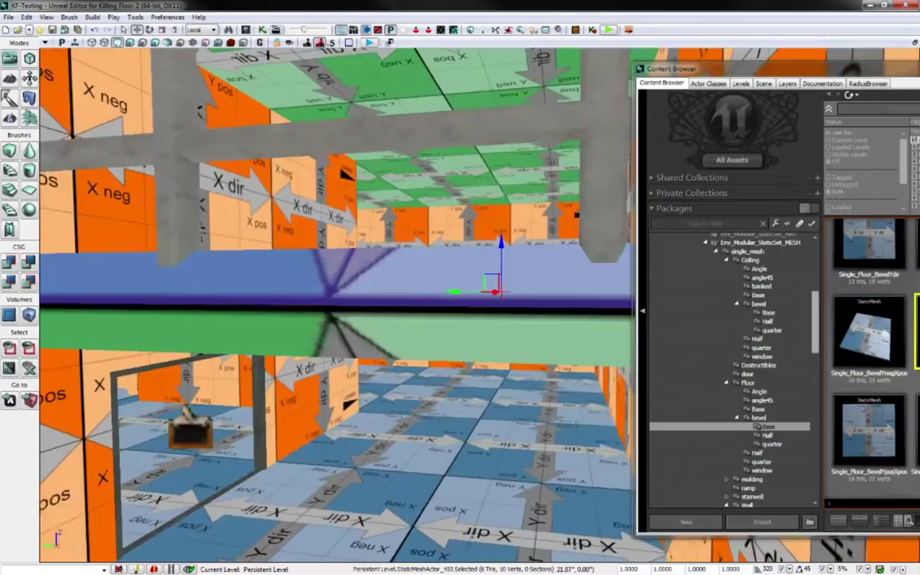
mouse_move(336, 303)
right_mouse_down()
mouse_move(359, 302)
mouse_move(288, 311)
mouse_move(264, 292)
mouse_move(356, 316)
mouse_move(331, 308)
mouse_move(356, 304)
mouse_move(331, 308)
mouse_move(320, 280)
mouse_move(344, 308)
mouse_move(340, 316)
right_mouse_up()
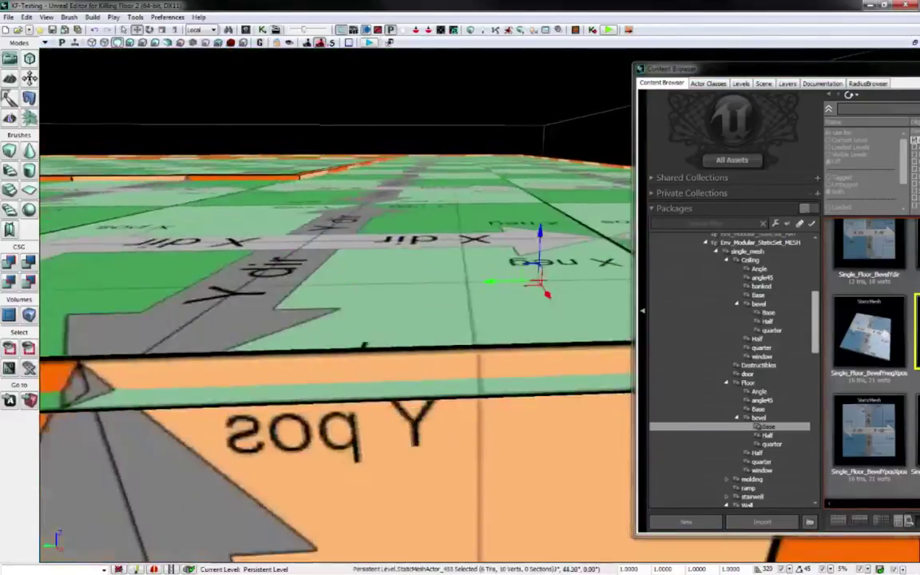
right_click_drag(495, 394, 504, 413)
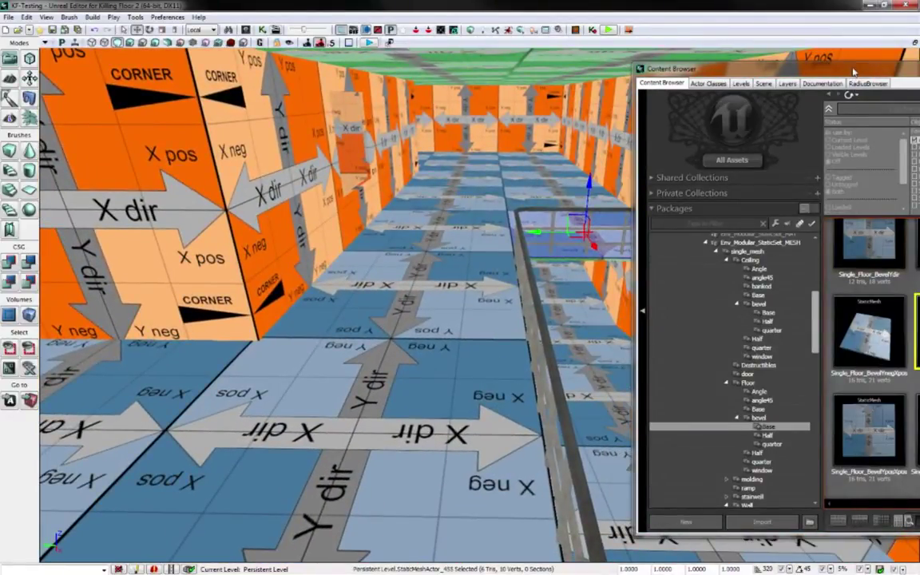
left_click_drag(853, 72, 621, 54)
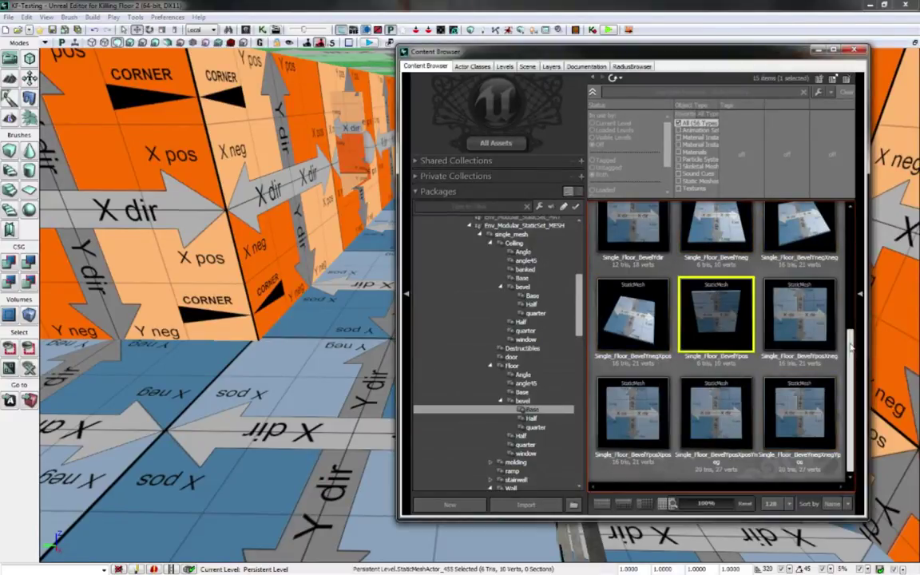
left_click_drag(851, 345, 846, 262)
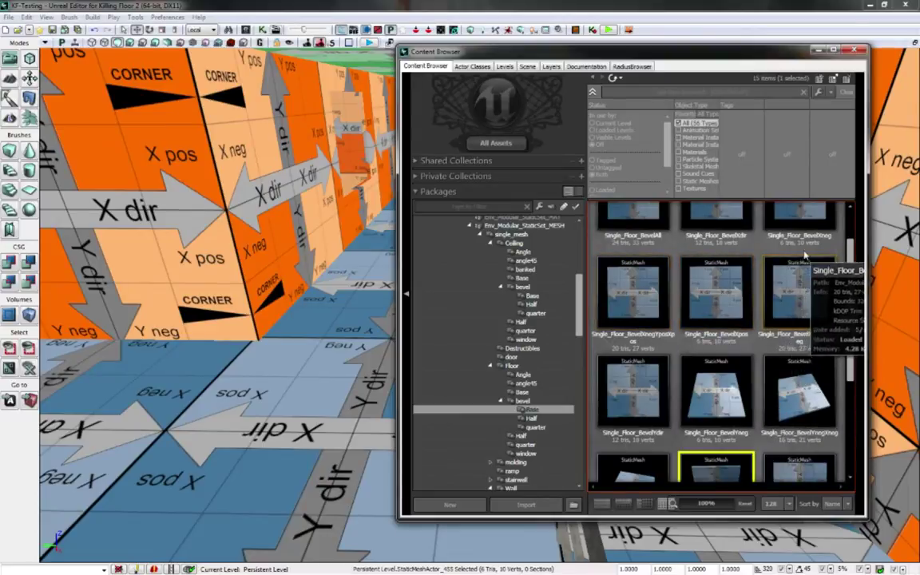
left_click(799, 222)
left_click_drag(759, 58, 919, 71)
Step: Add three floor tiles along the walkway's side edge to the selection and replace the four selected tiles with Single_Floor_BevelXneg
left_click(455, 397, "ctrl")
left_click(444, 305, "ctrl")
right_click_drag(444, 305, 497, 319)
right_click_drag(559, 343, 507, 358)
left_click(505, 358, "ctrl")
right_click(494, 357)
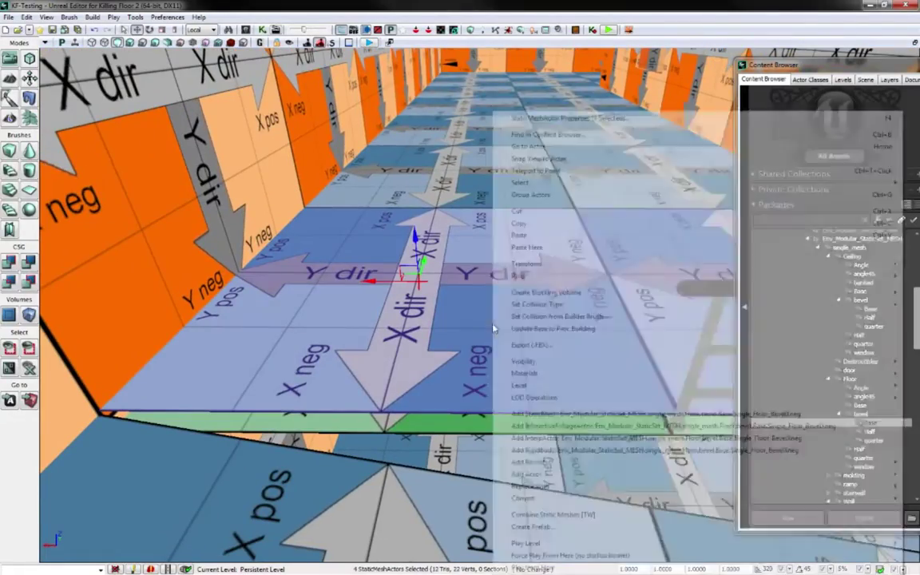
left_click(454, 274)
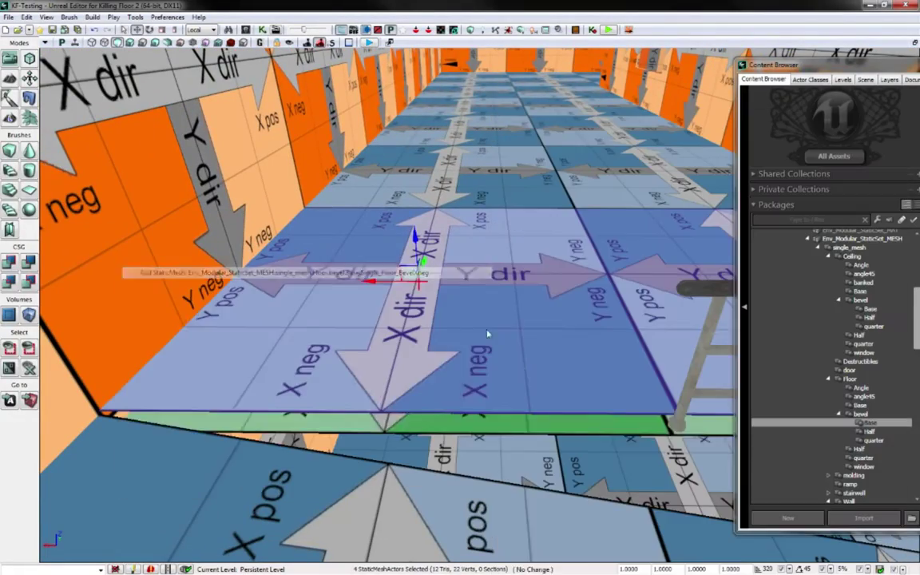
Step: Select the three ceiling tiles beneath the walkway's side edge and replace them with the static mesh Single_Ceiling_BevelXneg
mouse_move(487, 333)
right_mouse_down()
mouse_move(482, 356)
mouse_move(424, 356)
mouse_move(468, 329)
mouse_move(472, 315)
mouse_move(497, 316)
mouse_move(488, 333)
right_mouse_up()
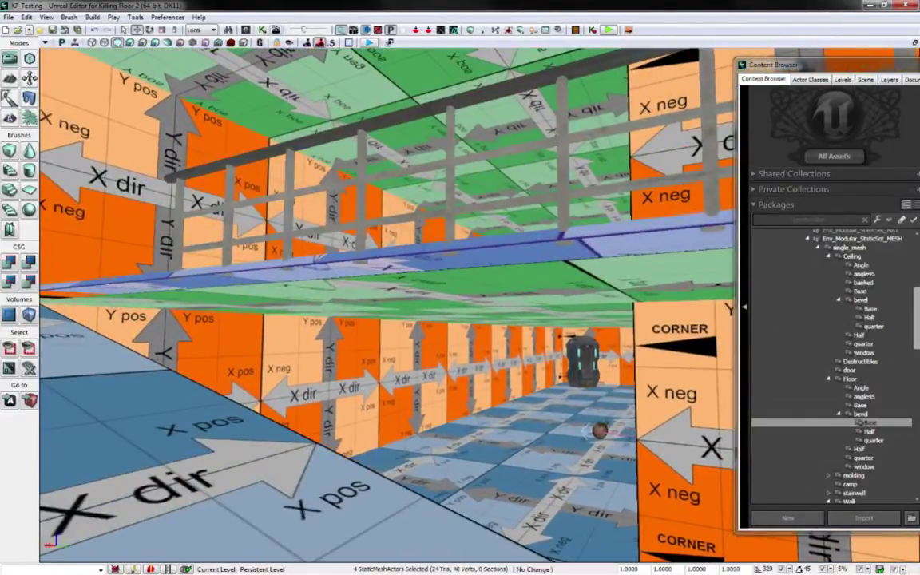
left_click(325, 279)
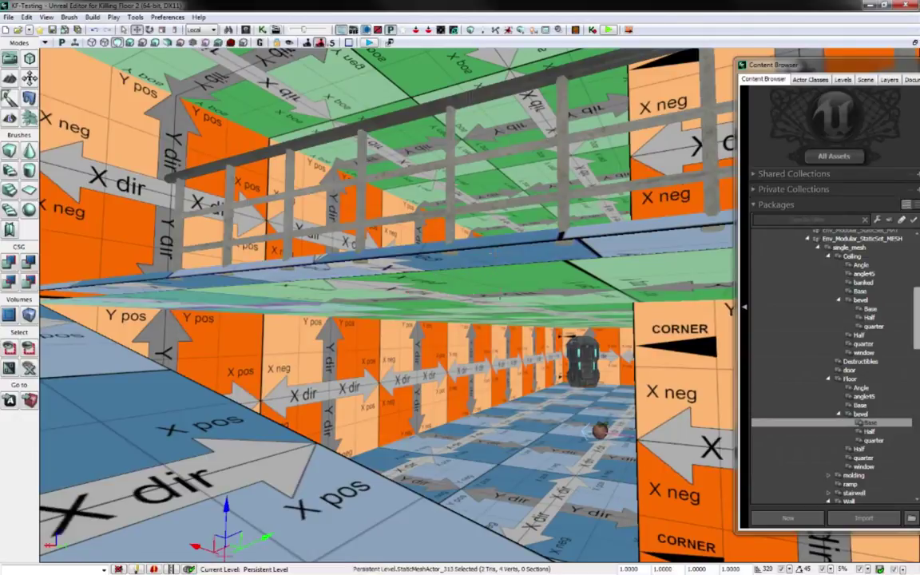
right_click_drag(386, 305, 527, 310)
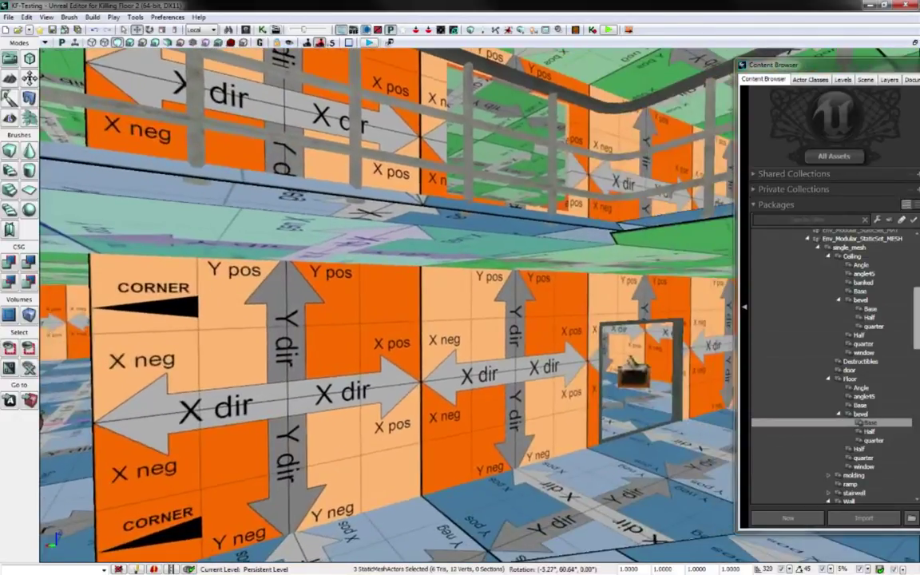
left_click_drag(876, 68, 482, 62)
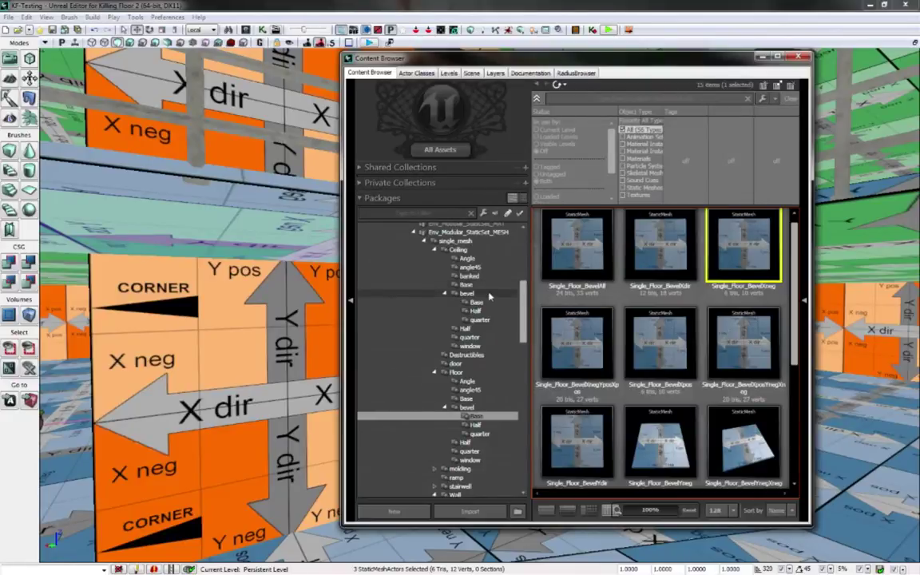
left_click(493, 305)
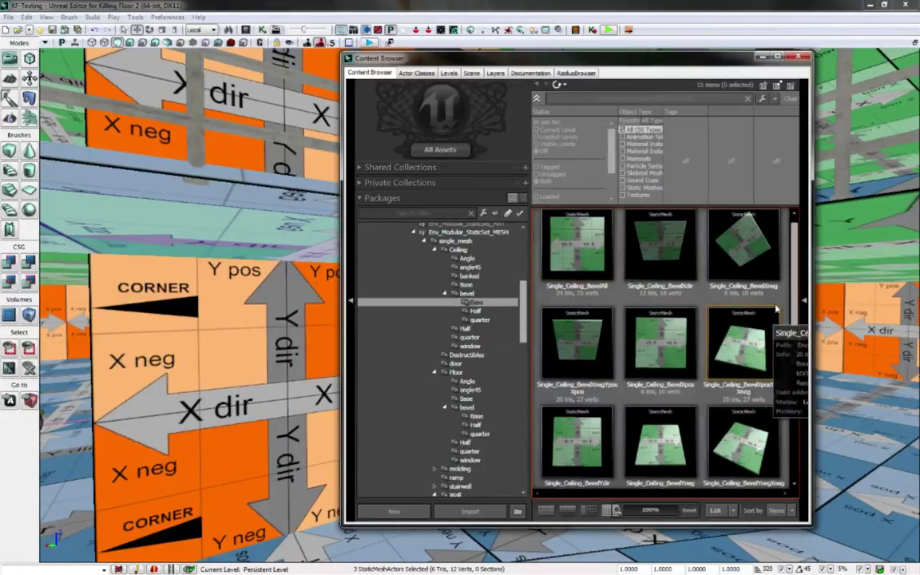
left_click(736, 258)
right_click(312, 260)
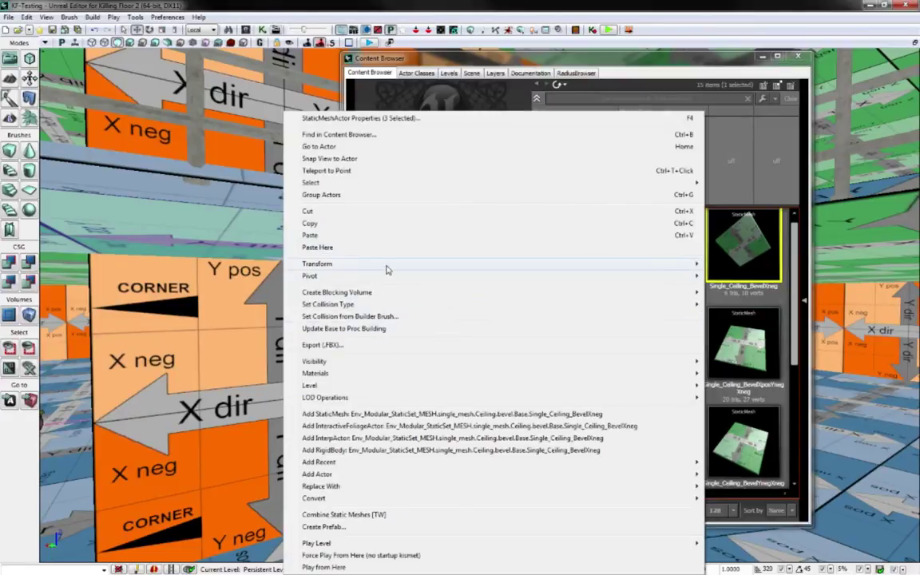
mouse_move(391, 474)
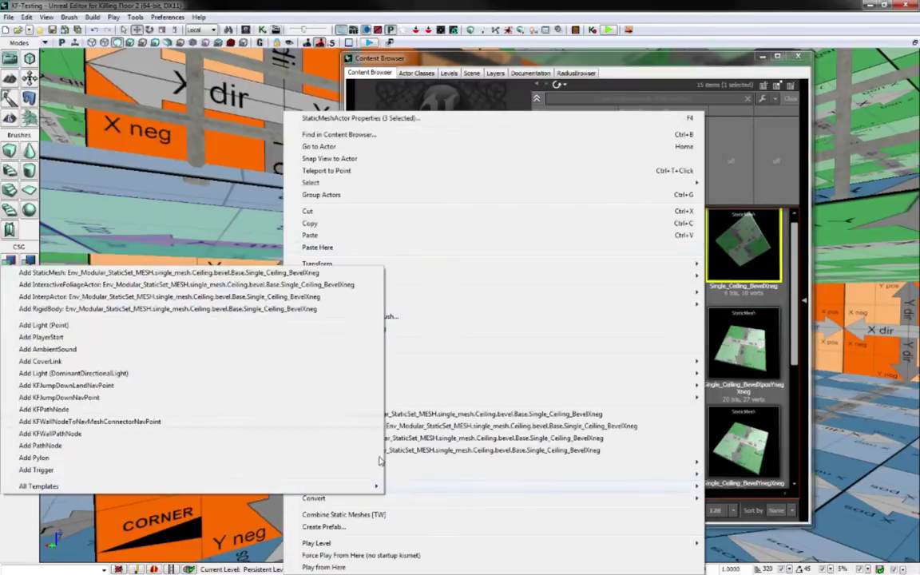
left_click(305, 273)
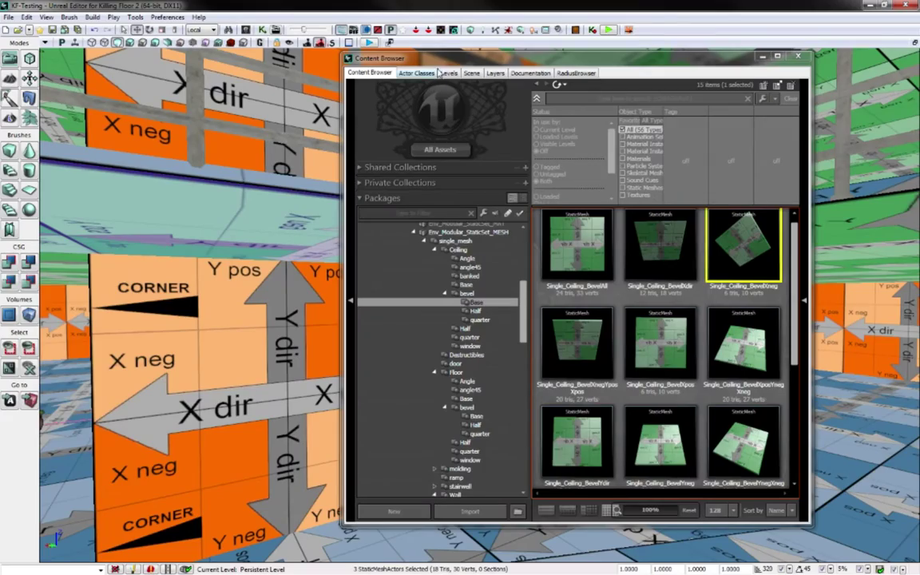
Step: Select the upper-floor tile behind the end railing, above the exposed green bevel, and open the Floor bevel Base meshes
left_click_drag(438, 61, 865, 93)
right_click_drag(687, 215, 791, 224)
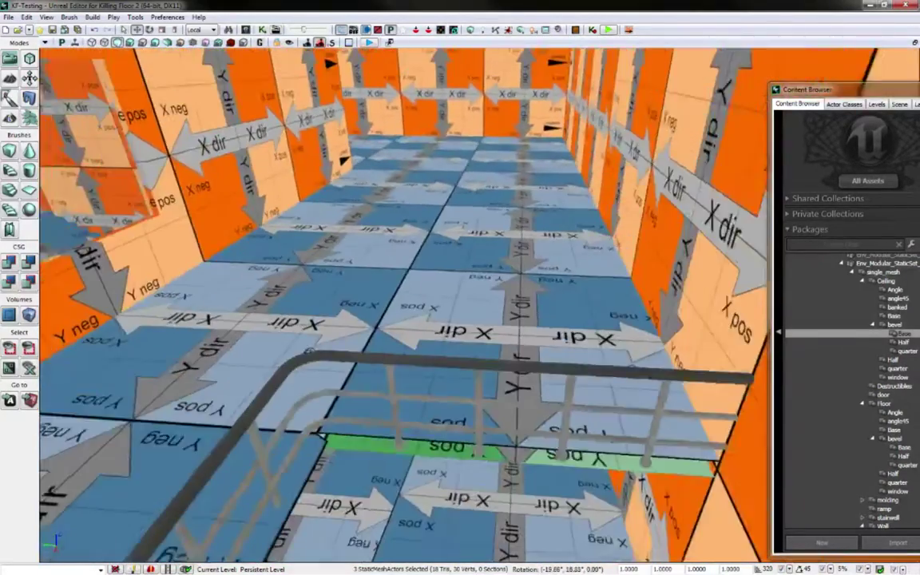
right_click_drag(404, 304, 428, 309)
left_click(468, 299)
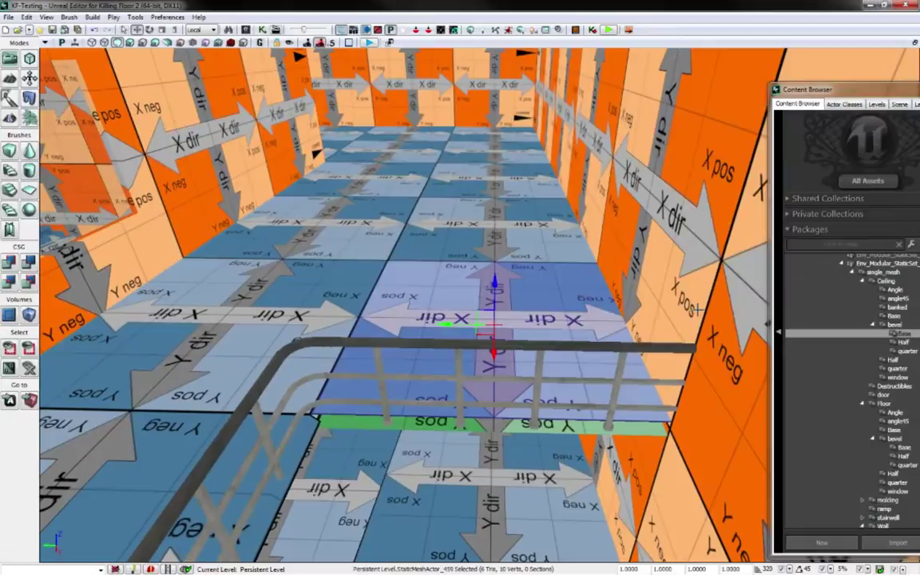
left_click_drag(905, 90, 550, 30)
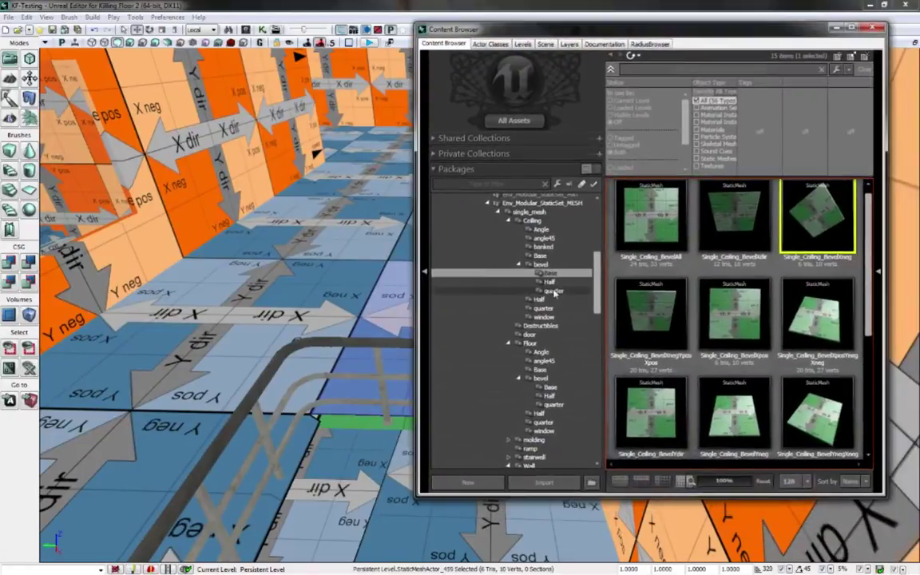
scroll(597, 308, "down", 4)
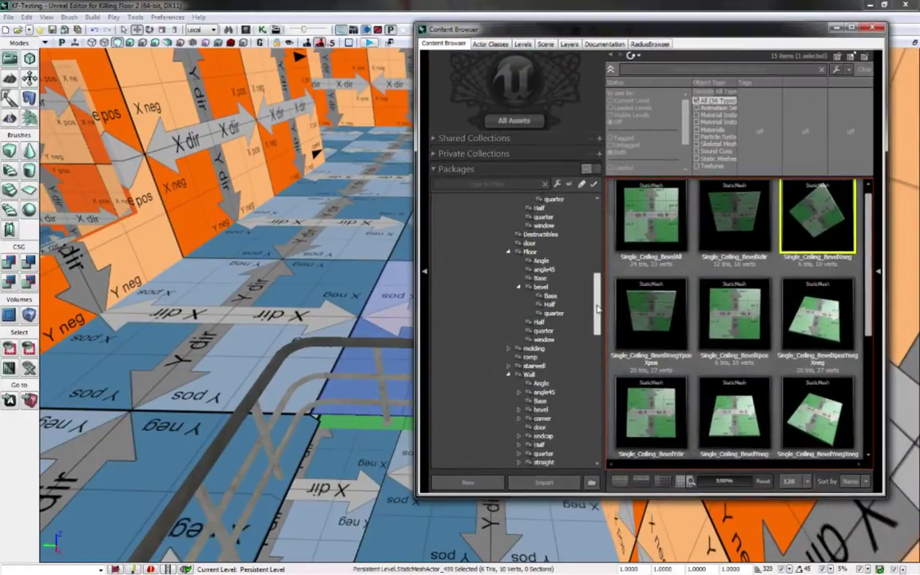
left_click(550, 295)
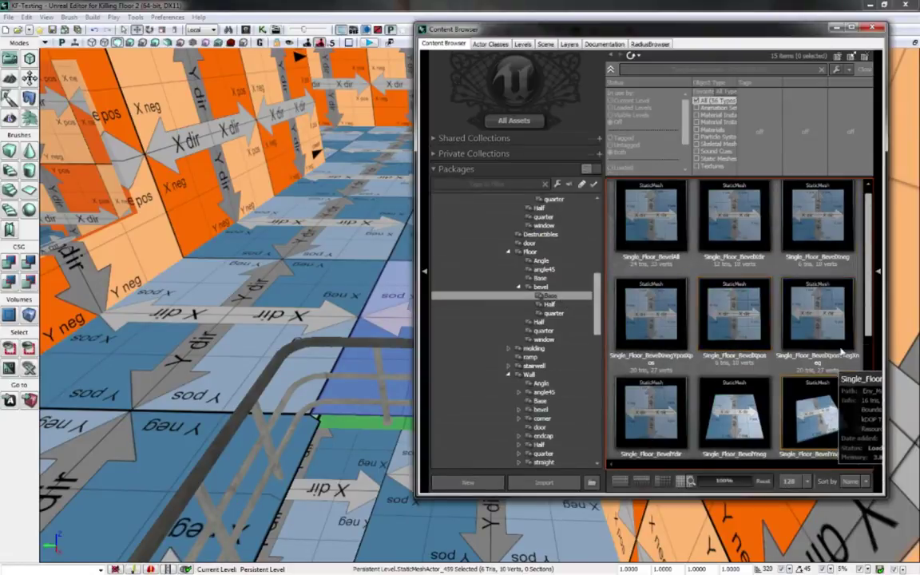
Step: Replace the selected upper-floor tile behind the end railing with the static mesh Single_Floor_BevelYpos
left_click_drag(869, 331, 863, 393)
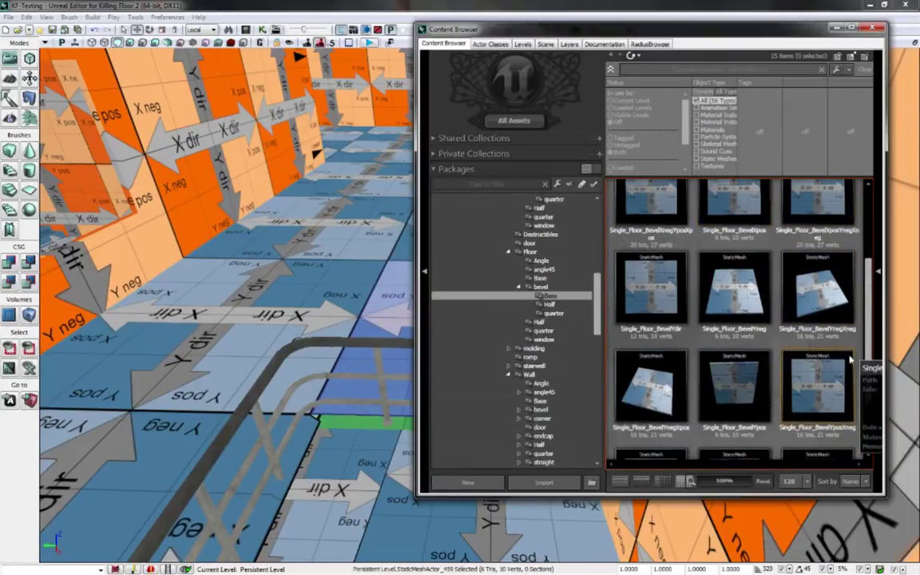
left_click(751, 388)
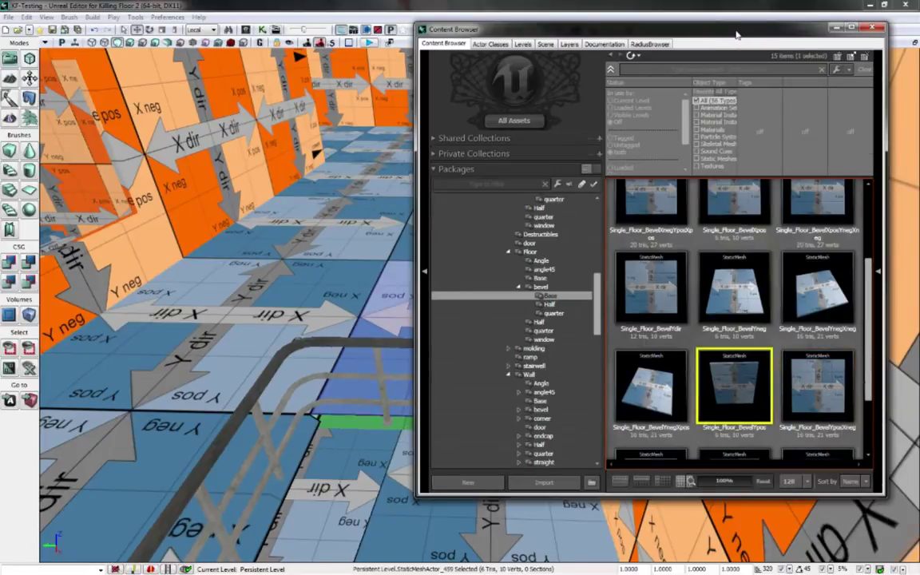
left_click_drag(737, 32, 919, 67)
right_click(450, 302)
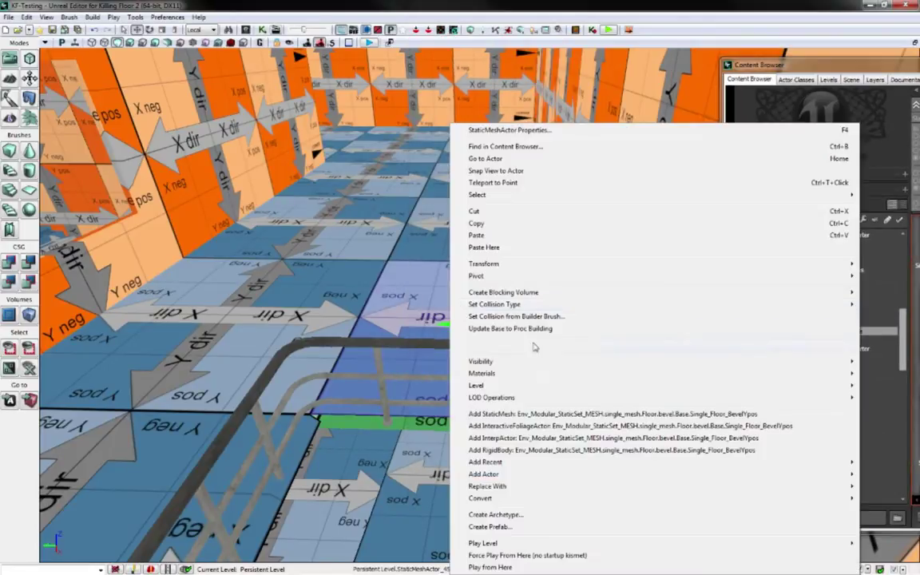
mouse_move(533, 461)
left_click(419, 277)
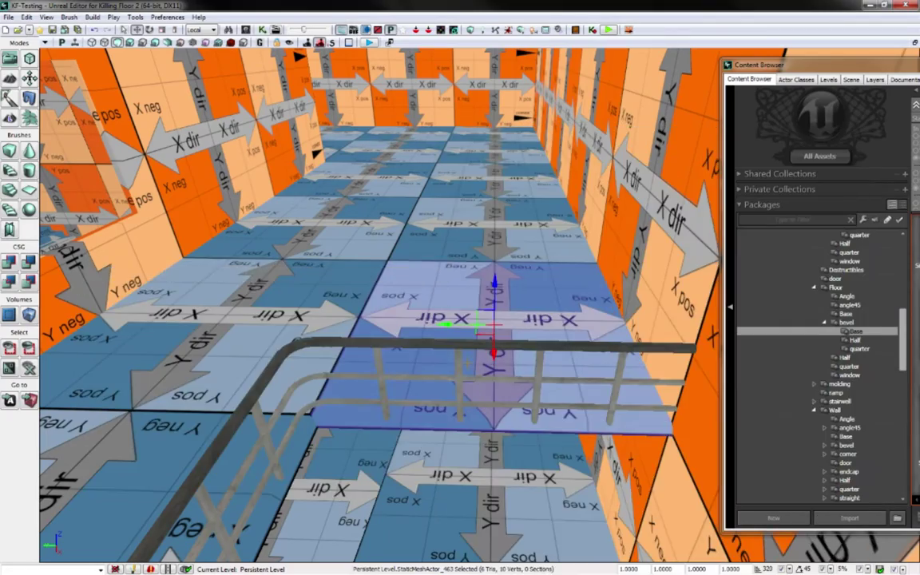
Step: Start a play test from the upper floor and walk past the railings and bevelled edges to the window wall
right_click_drag(418, 276, 439, 323)
right_click(440, 321)
left_click(570, 567)
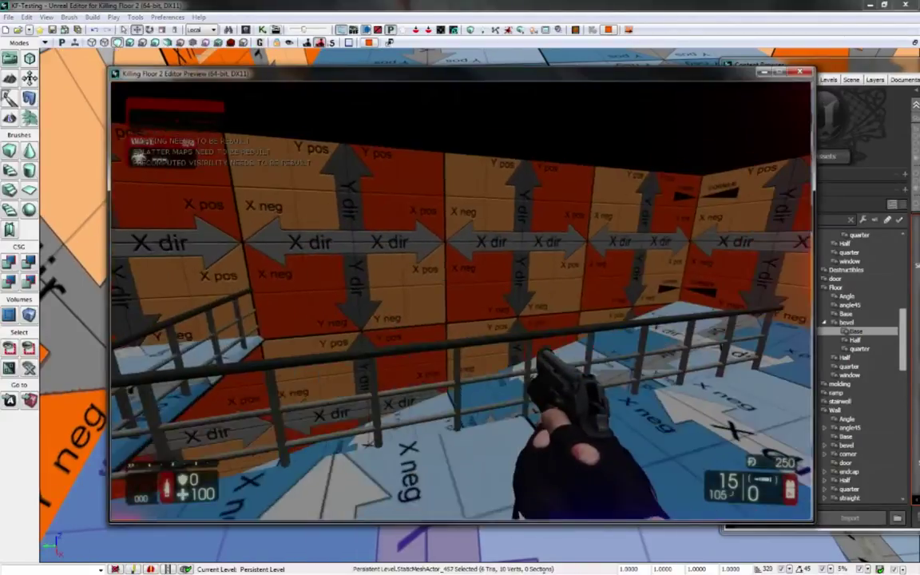
key("w")
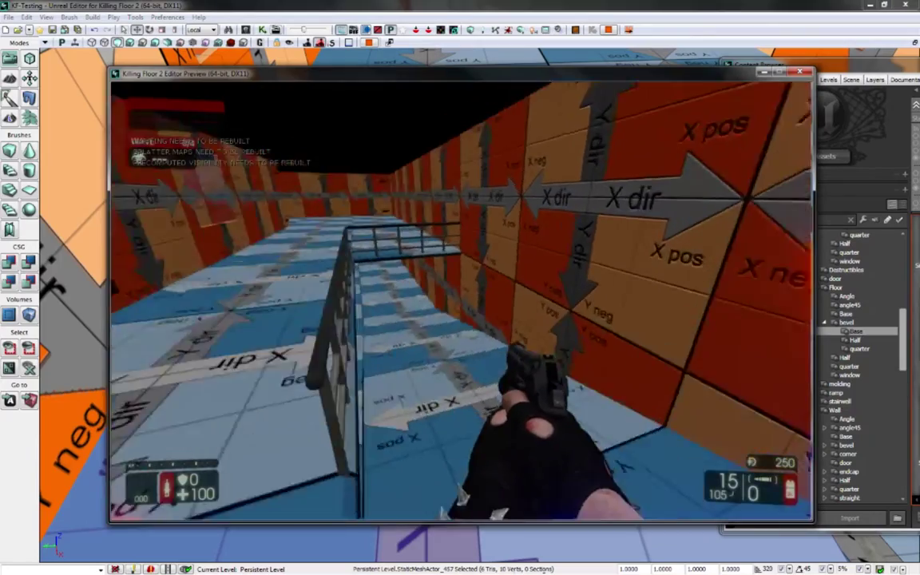
key("d")
key("w")
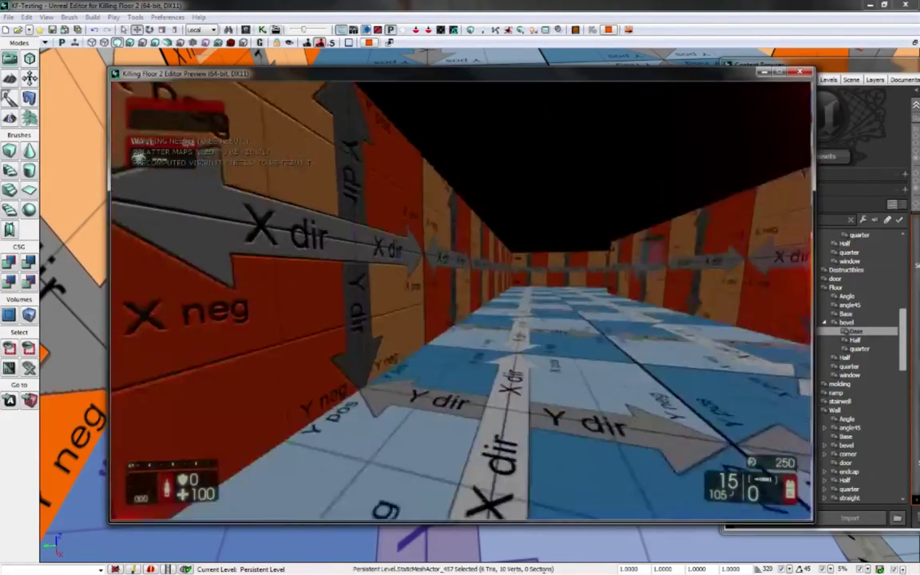
key("w")
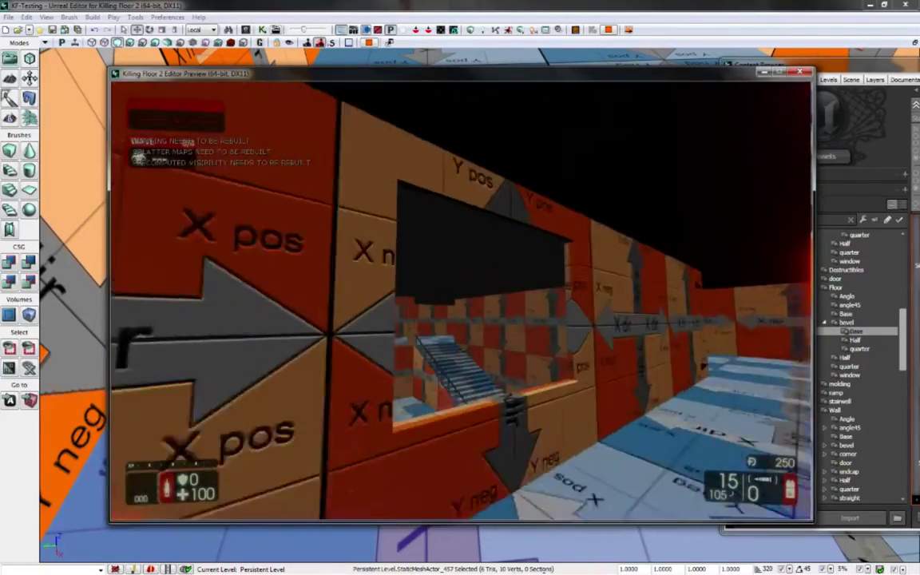
Step: Walk through the upper floor and light up the ceiling tiles with the flashlight
key("v")
key("f")
key("w")
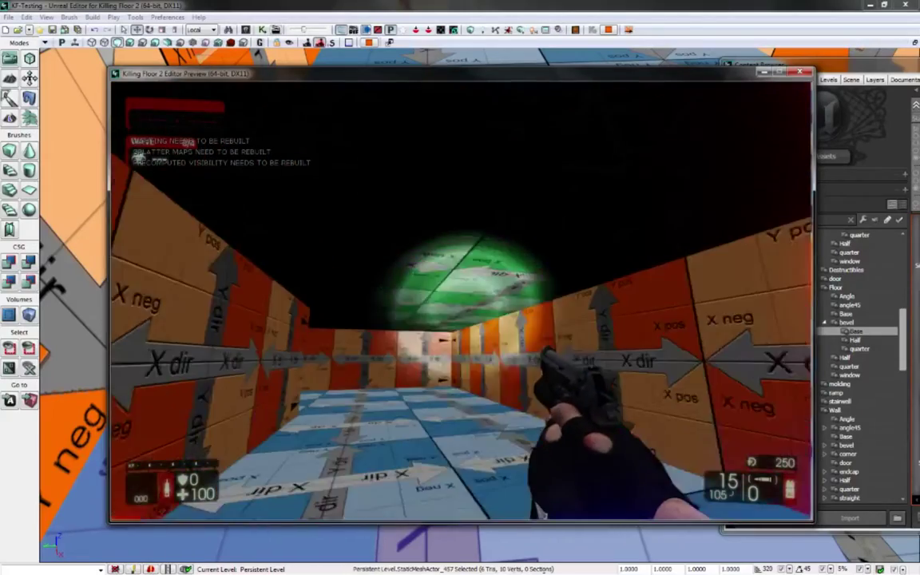
key("f")
key("w")
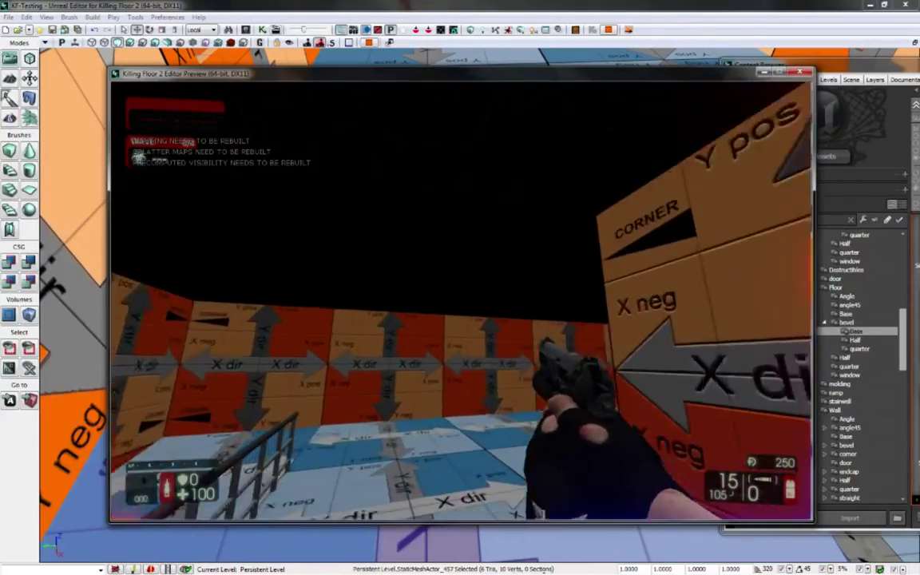
key("w")
Step: Break the window glass with a melee attack, check the room beyond with the flashlight, and end the play test
key("v")
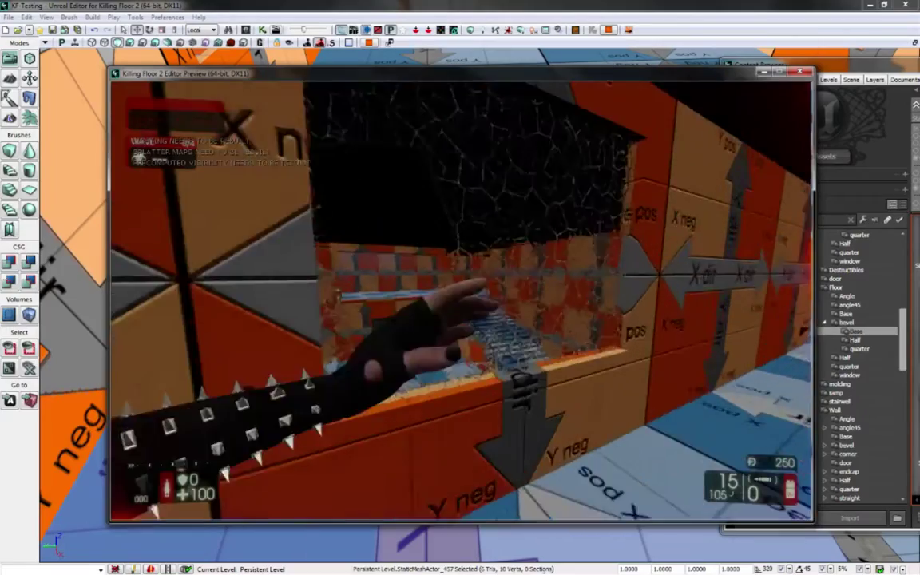
key("w")
key("v")
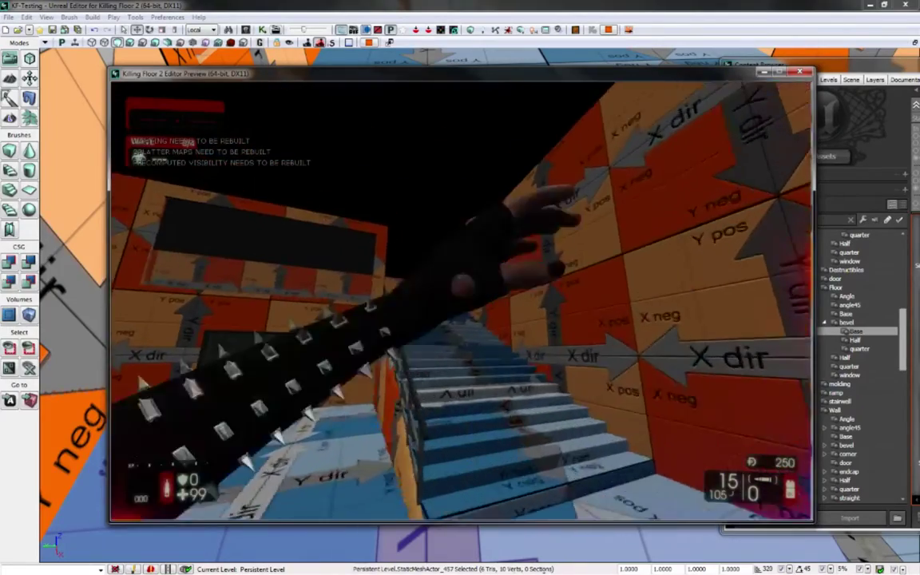
key("f")
key("w")
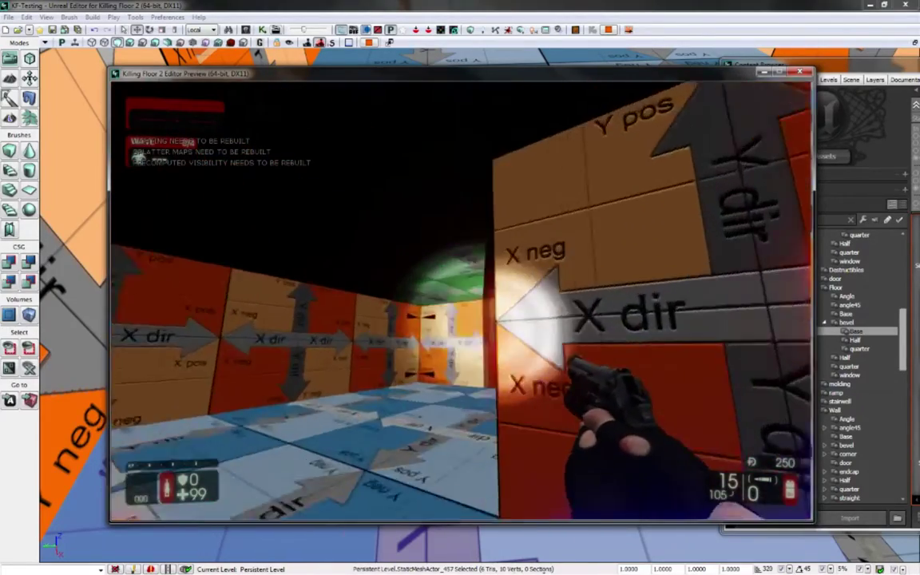
key("f")
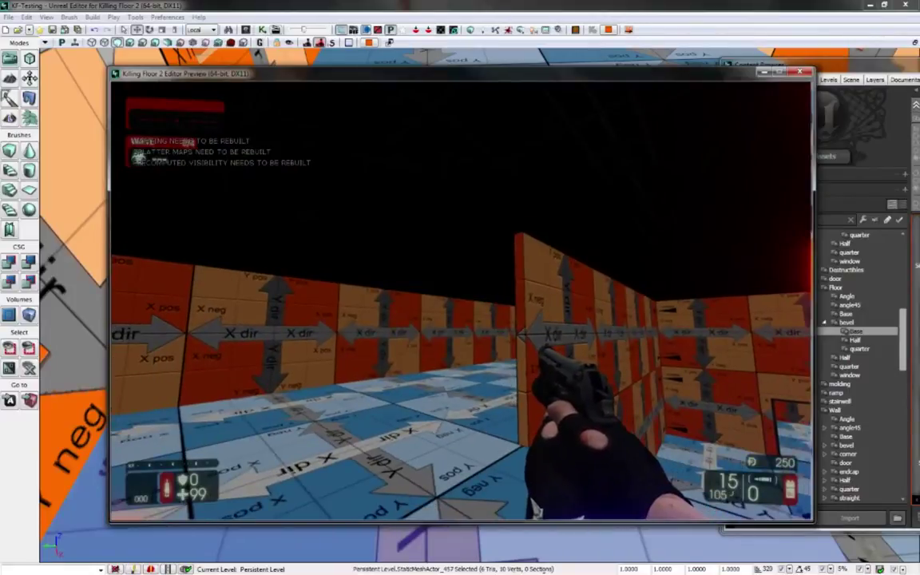
key("Escape")
Step: Show the banked Ceiling meshes and hide the package tree to make room for more thumbnails
left_click_drag(862, 67, 531, 53)
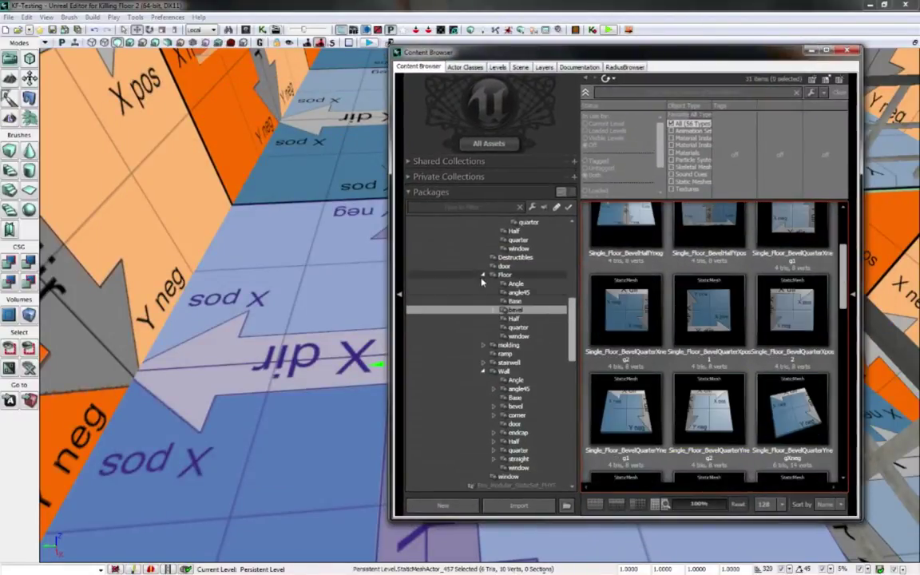
left_click(482, 275)
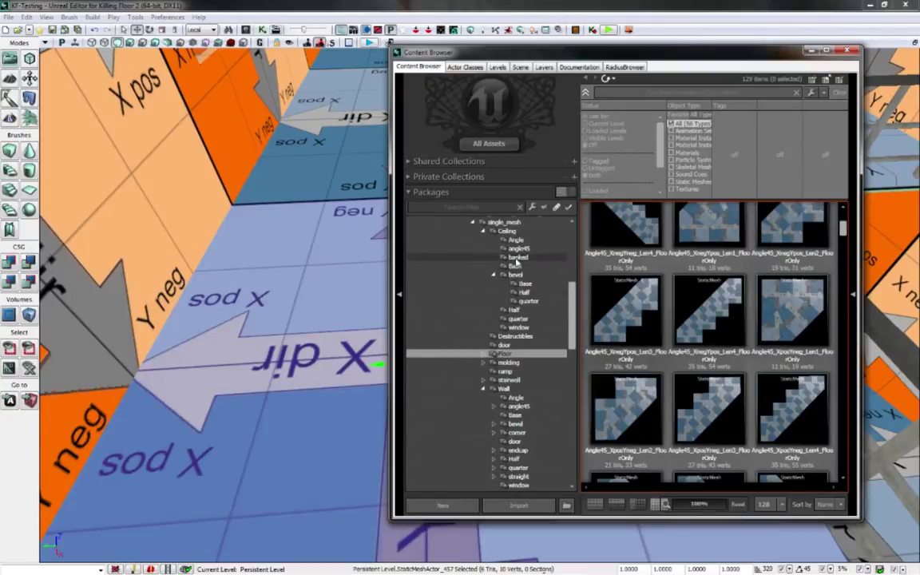
left_click(517, 258)
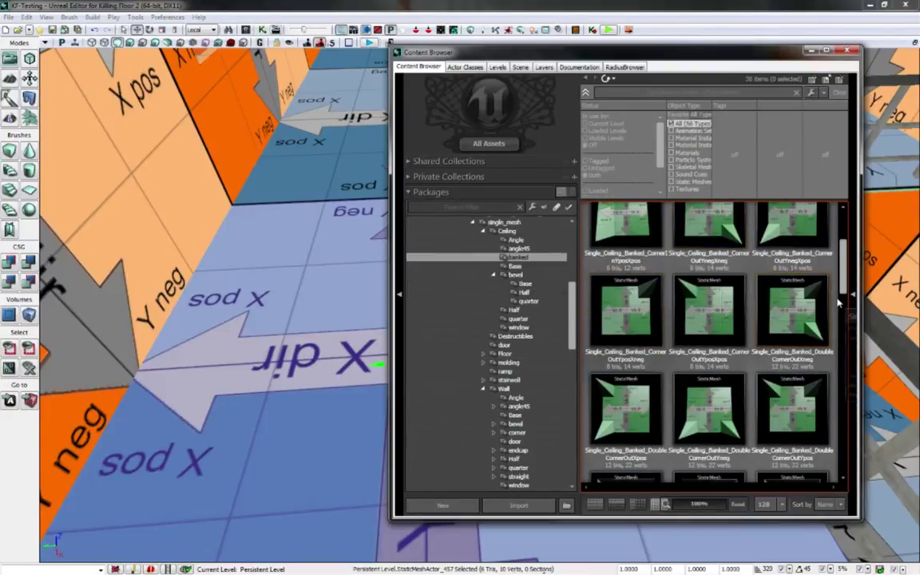
left_click_drag(844, 284, 843, 242)
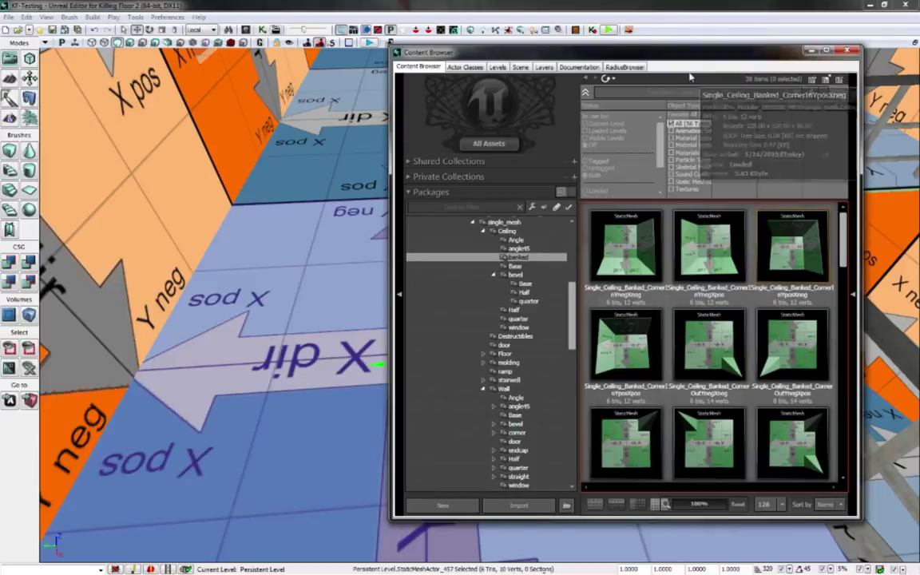
left_click_drag(686, 54, 673, 73)
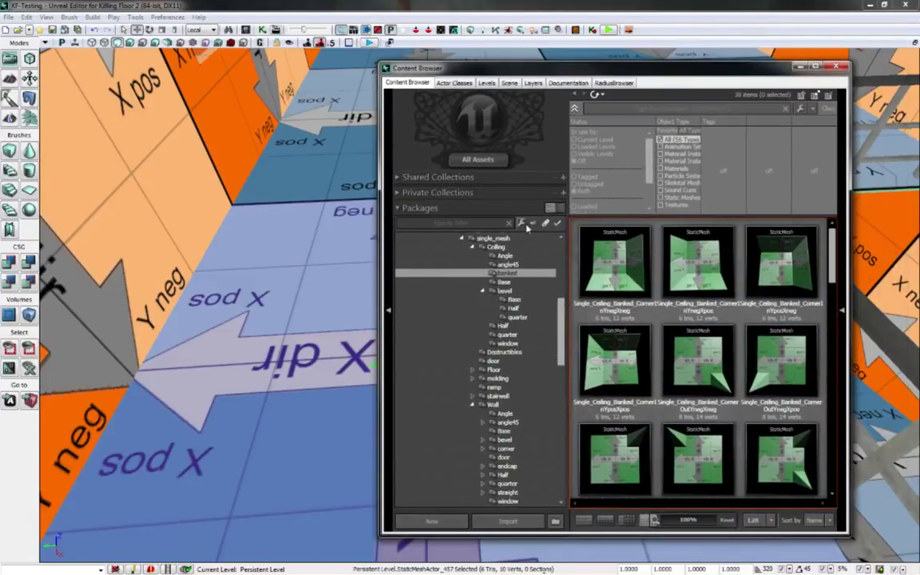
left_click(391, 283)
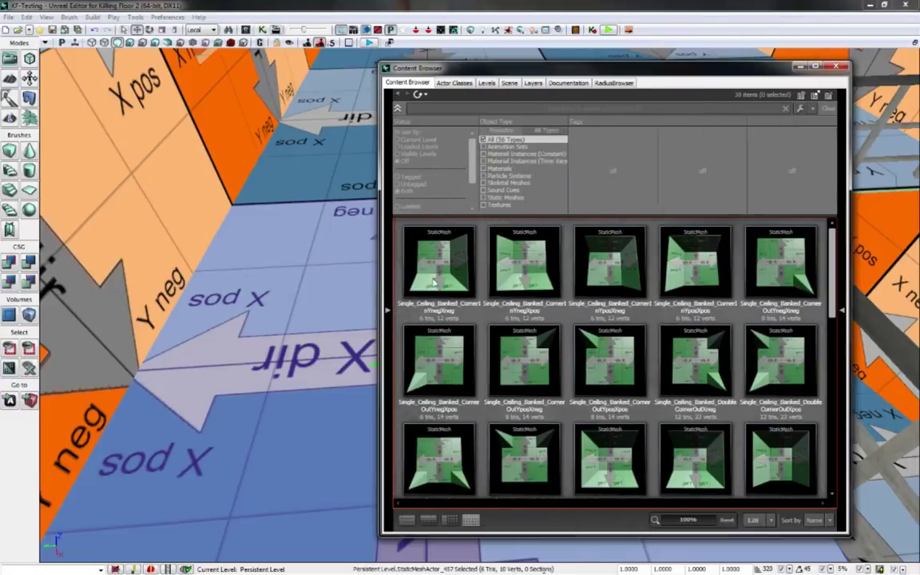
left_click_drag(512, 71, 609, 64)
Step: Replace the ceiling tile at the Y neg / X neg corner with the Single_Ceiling_Banked_CornerInYnegXneg static mesh and view it from inside the room
left_click(538, 254)
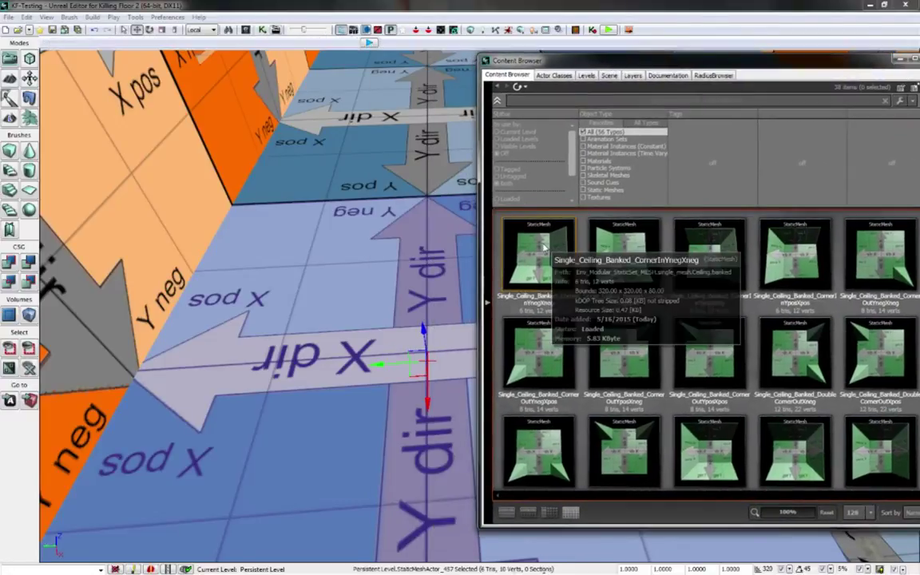
right_click_drag(291, 371, 300, 369)
key("Up")
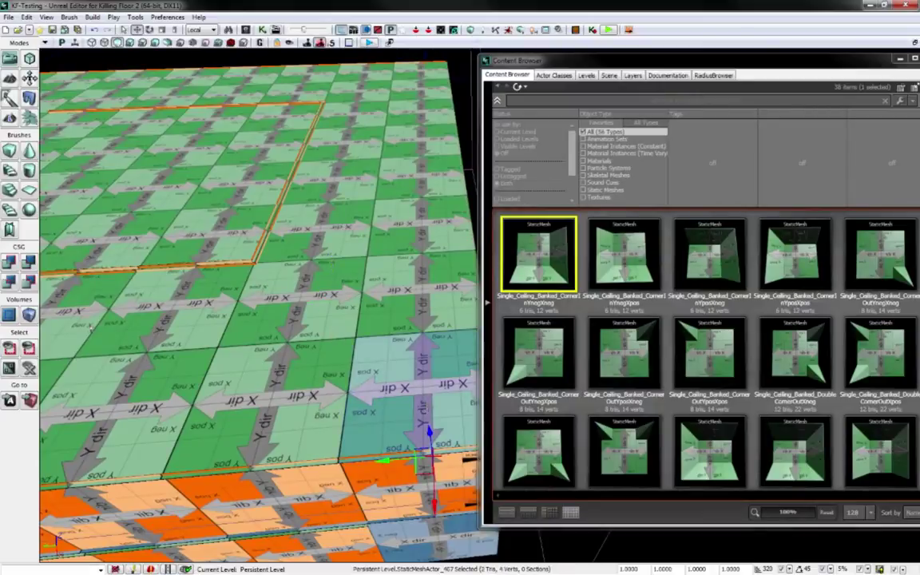
mouse_move(550, 285)
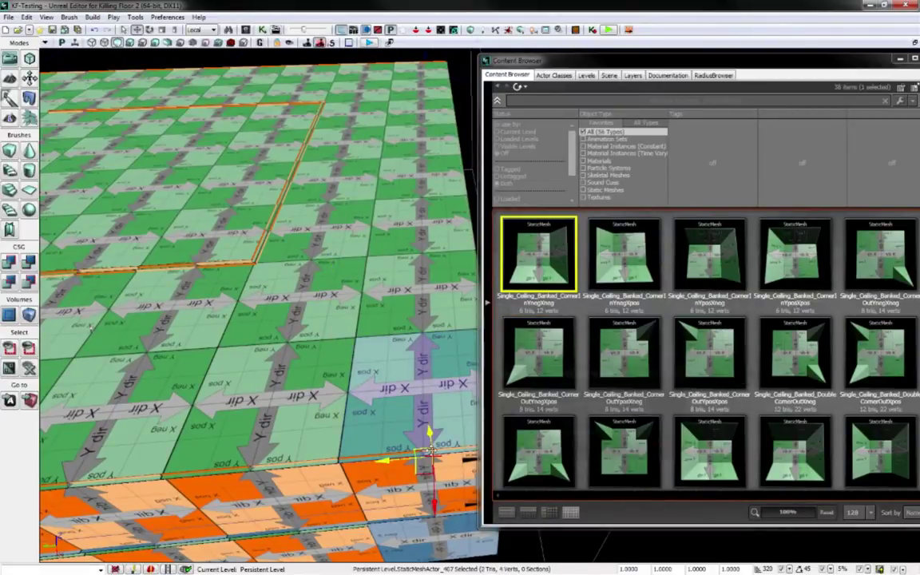
right_click_drag(388, 459, 365, 473)
right_click_drag(467, 405, 467, 406)
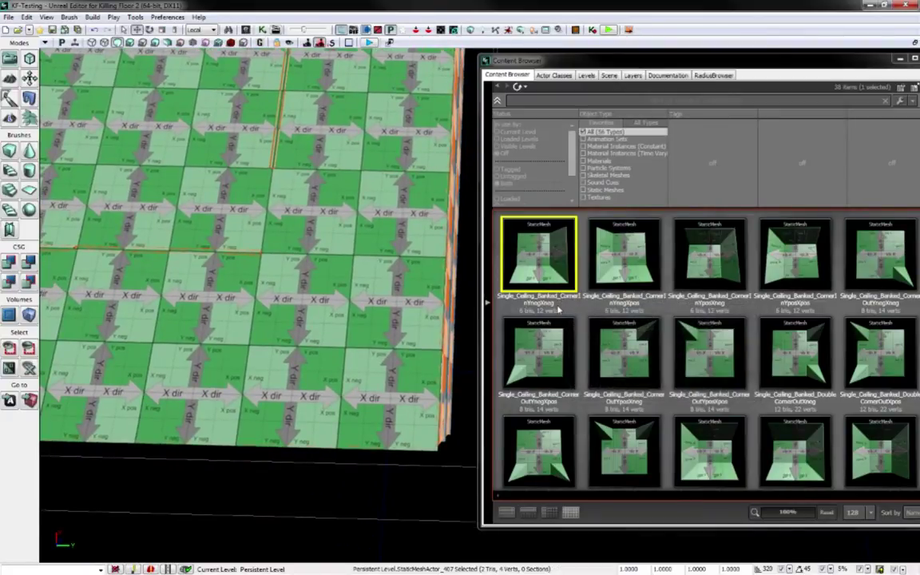
right_click_drag(415, 320, 395, 319)
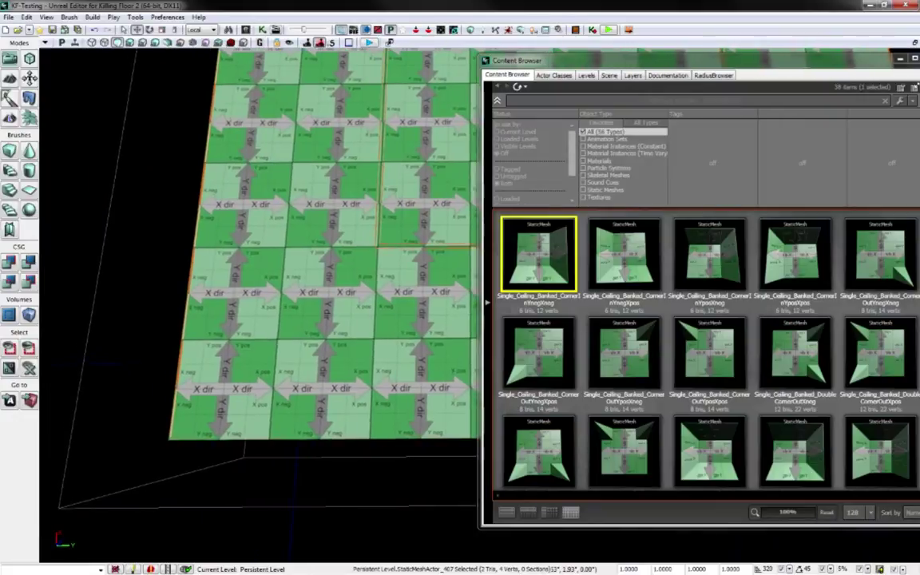
left_click_drag(543, 264, 244, 387)
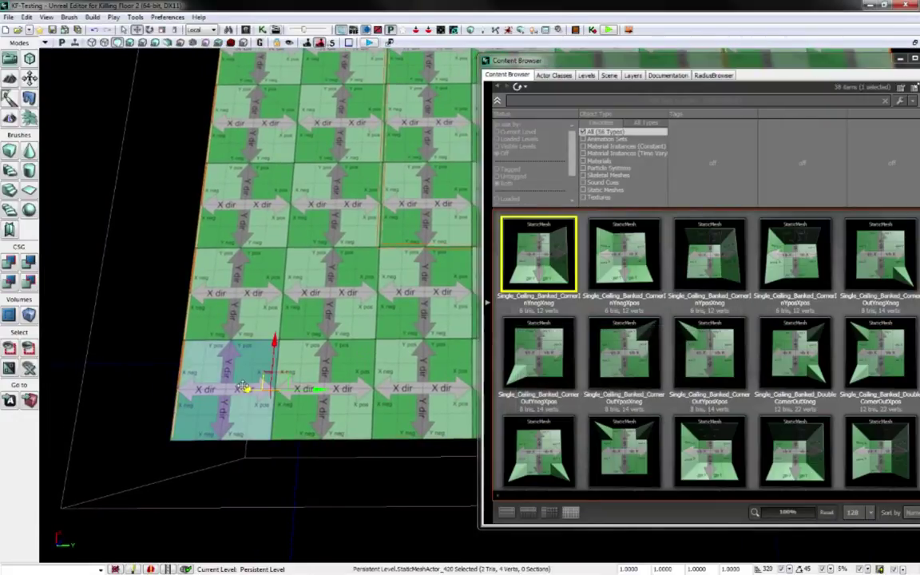
right_click(243, 387)
mouse_move(316, 487)
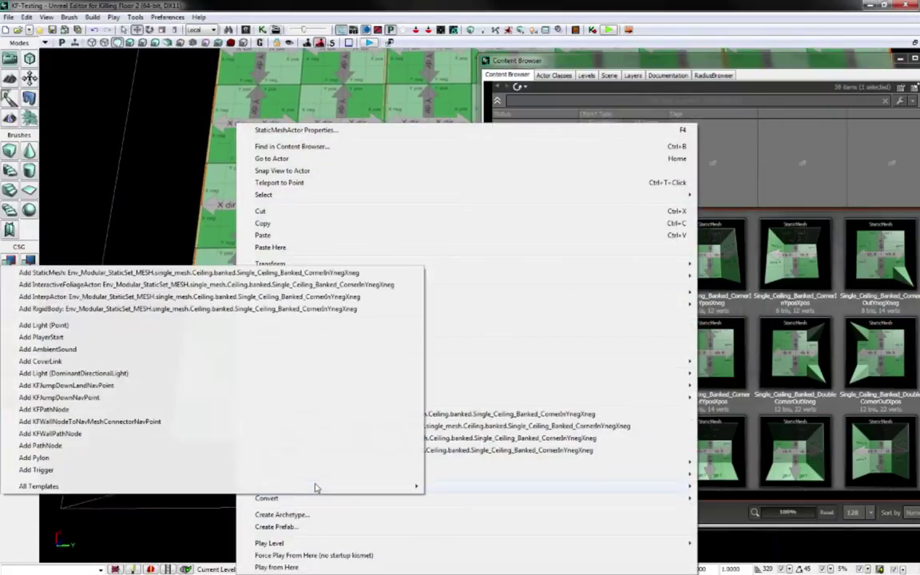
left_click(214, 273)
right_click_drag(247, 390, 68, 215)
left_click_drag(192, 313, 254, 397)
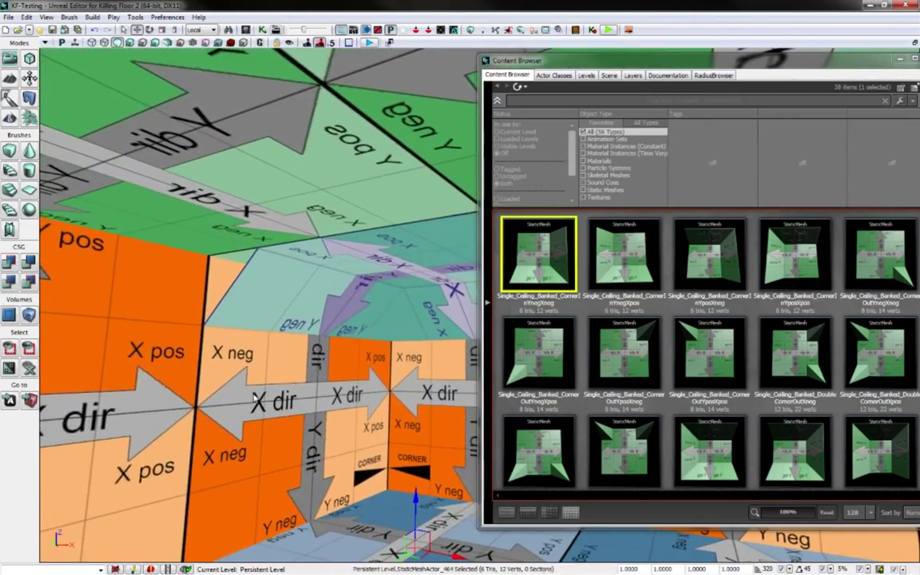
Step: Replace the six ceiling tiles between the corners along the Y neg edge with the Single_Ceiling_BankedYneg static mesh
left_click_drag(578, 70, 800, 85)
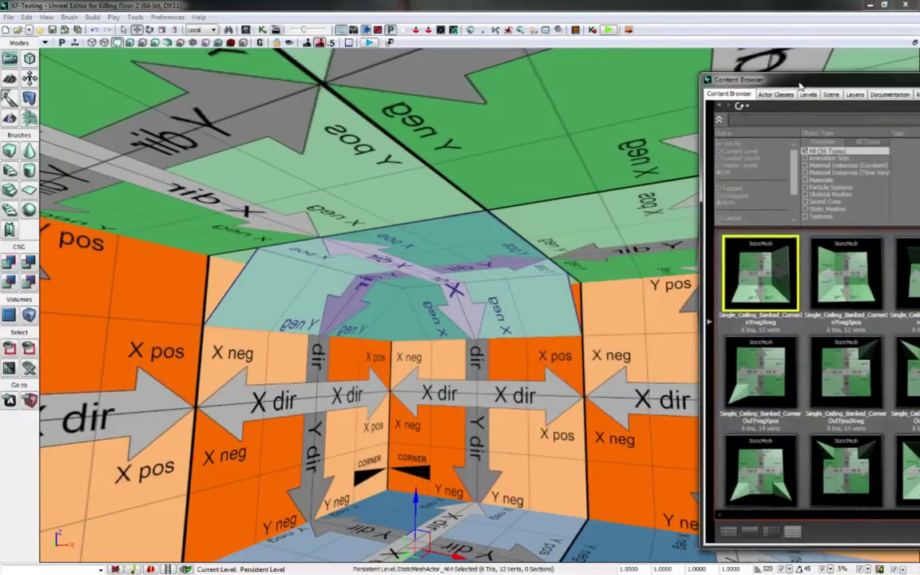
right_click_drag(391, 346, 260, 395)
left_click_drag(387, 399, 388, 414)
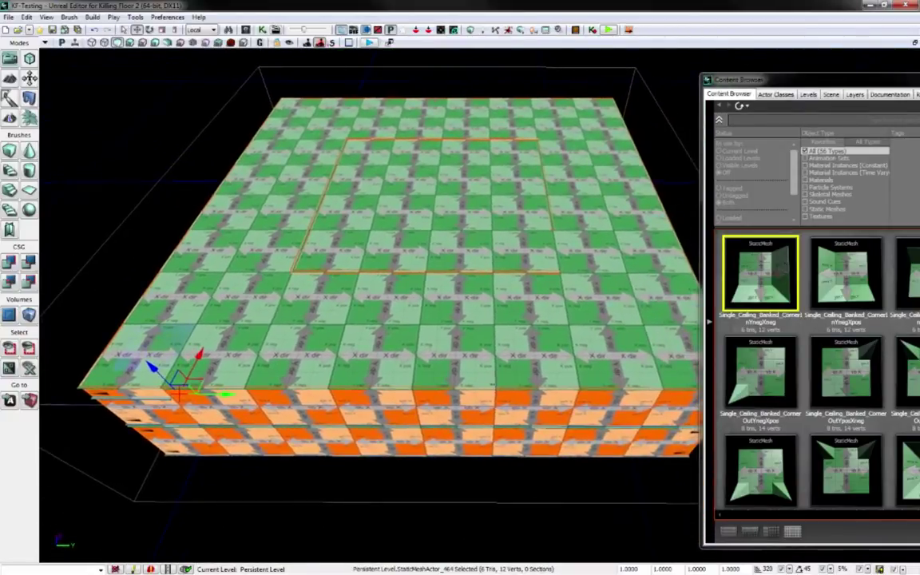
left_click_drag(873, 84, 579, 60)
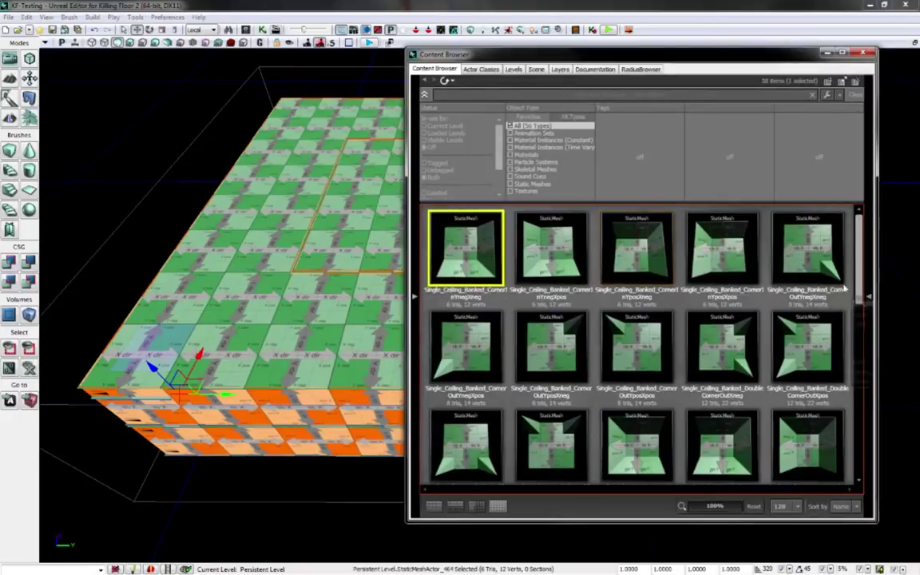
left_click_drag(860, 257, 857, 432)
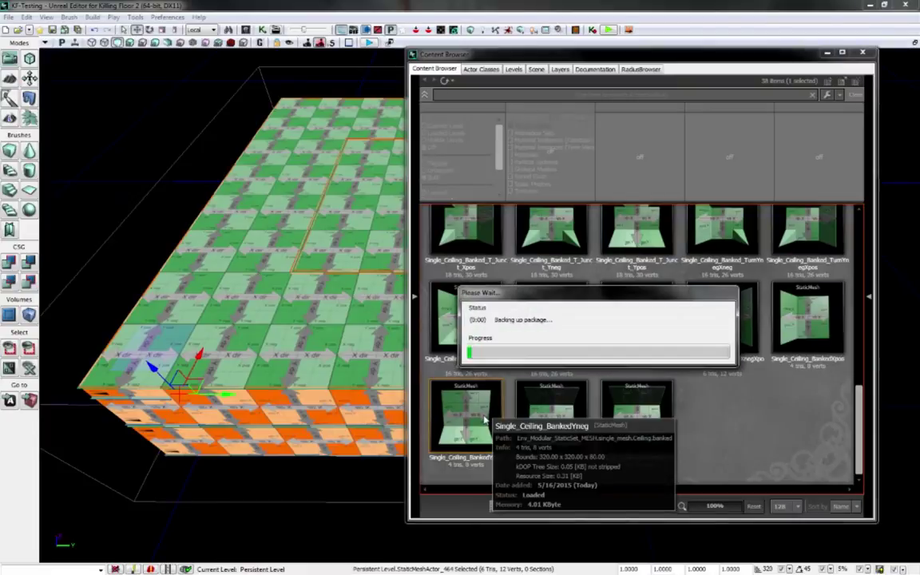
left_click(470, 420)
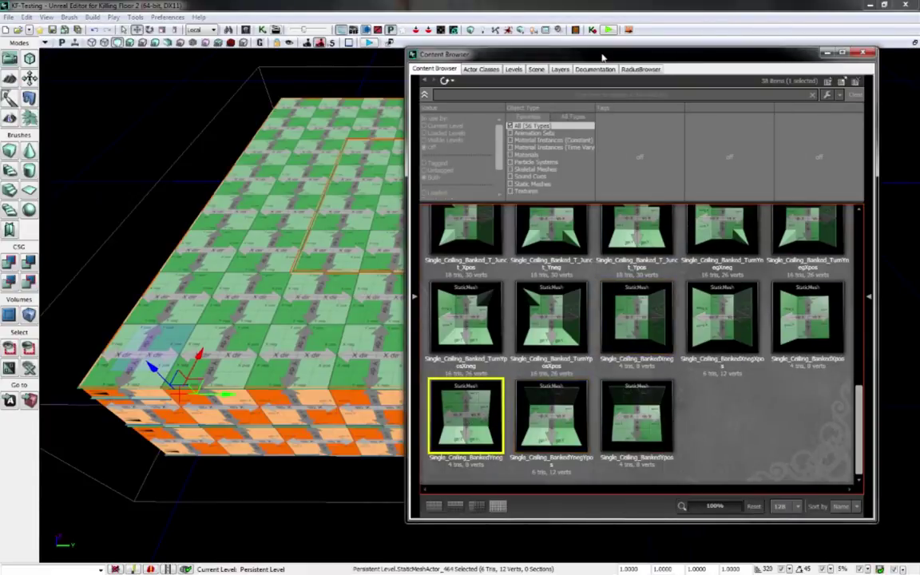
left_click_drag(579, 55, 918, 61)
right_click_drag(584, 326, 584, 325)
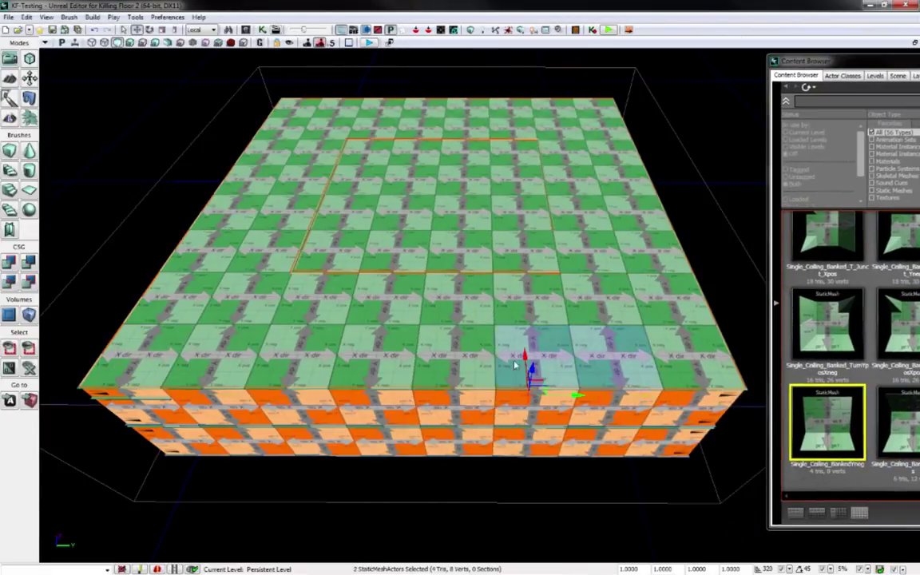
left_click(281, 354)
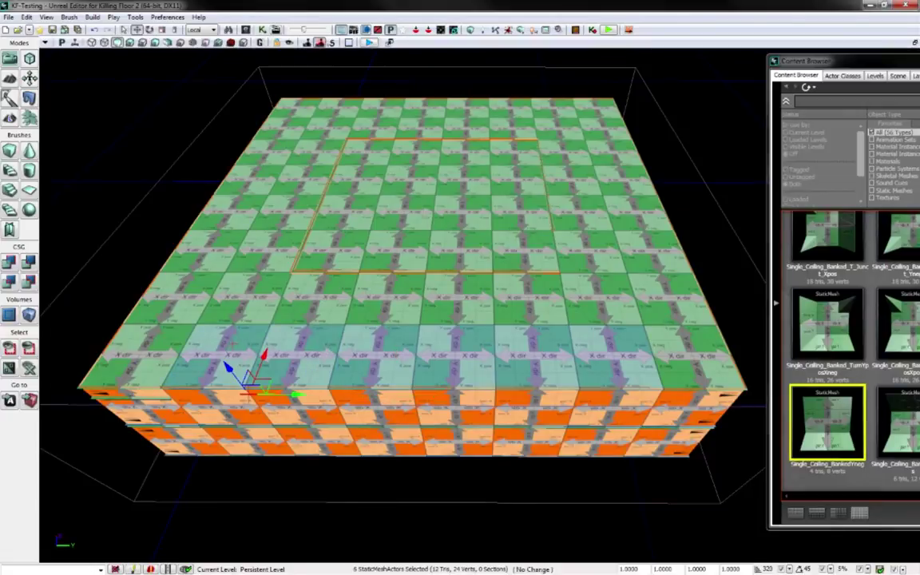
right_click(233, 359)
mouse_move(303, 473)
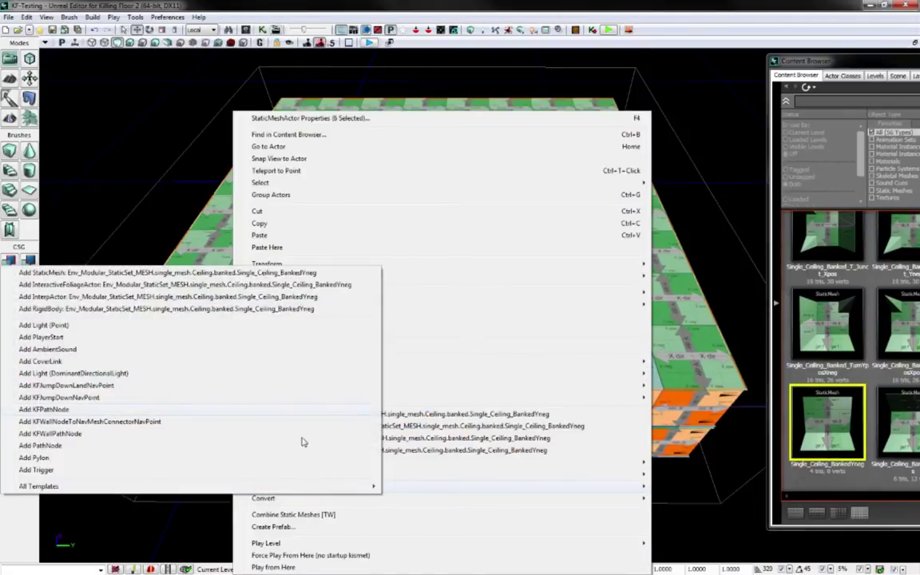
left_click(266, 273)
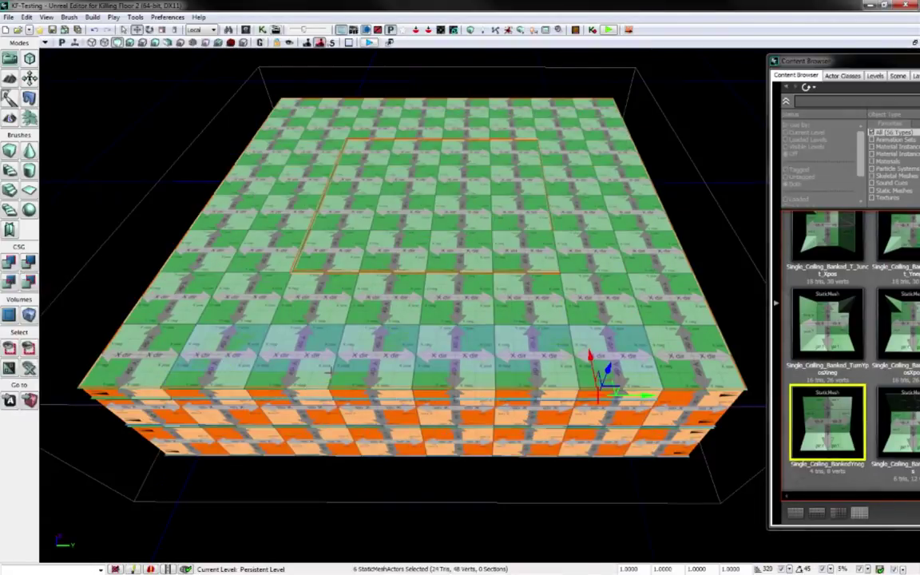
Step: Replace the six ceiling tiles between the corners along the opposite, Y pos edge with the Single_Ceiling_BankedYpos static mesh
right_click_drag(328, 370, 334, 374)
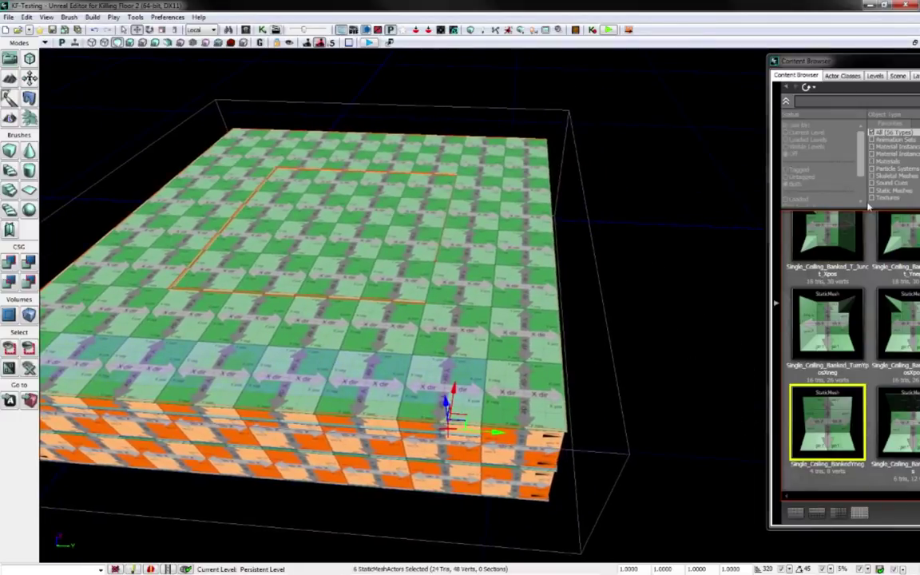
left_click_drag(867, 66, 581, 54)
left_click(666, 395)
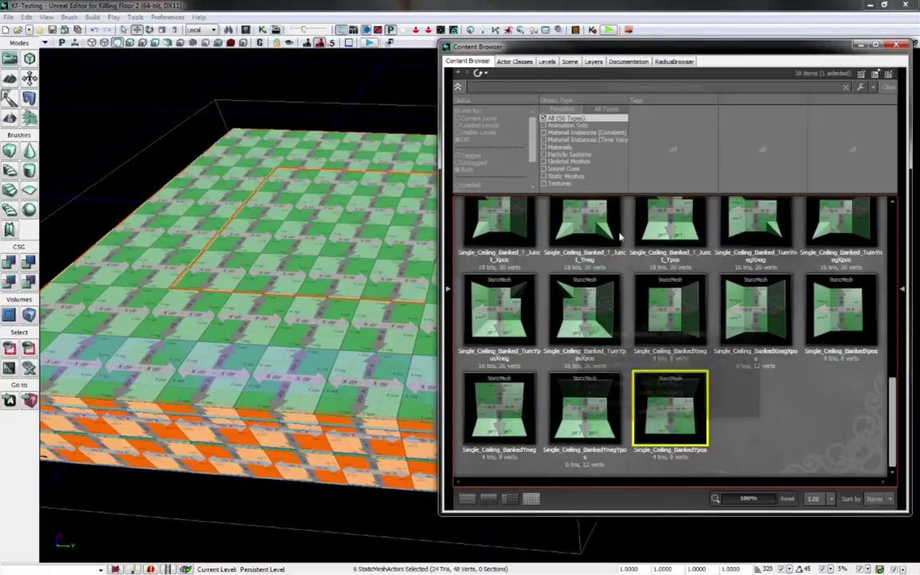
left_click_drag(681, 51, 905, 68)
key("w")
right_click_drag(447, 304, 427, 183)
right_click_drag(511, 184, 534, 255)
left_click(547, 281)
left_click(503, 284, "ctrl")
left_click(449, 286, "ctrl")
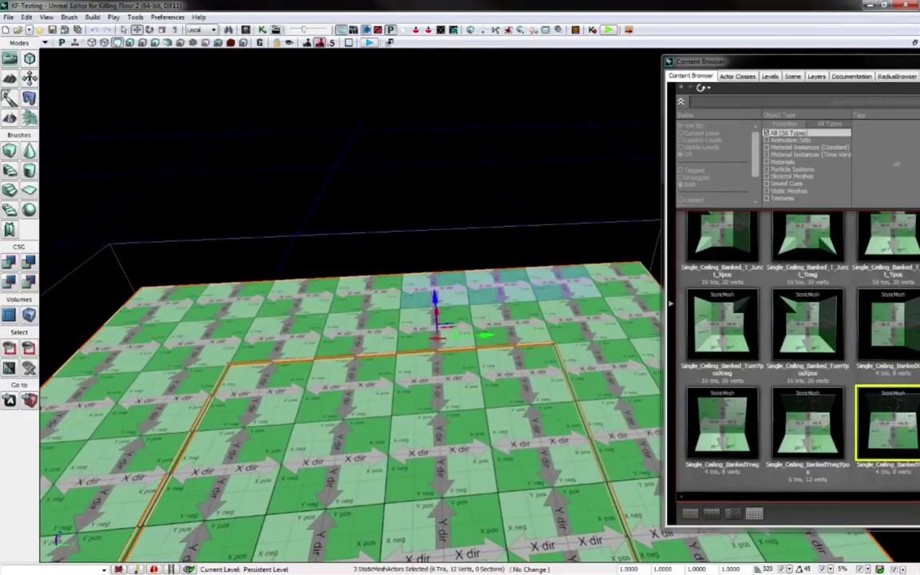
left_click(399, 287, "ctrl")
left_click(342, 291, "ctrl")
left_click(276, 295, "ctrl")
right_click(265, 268)
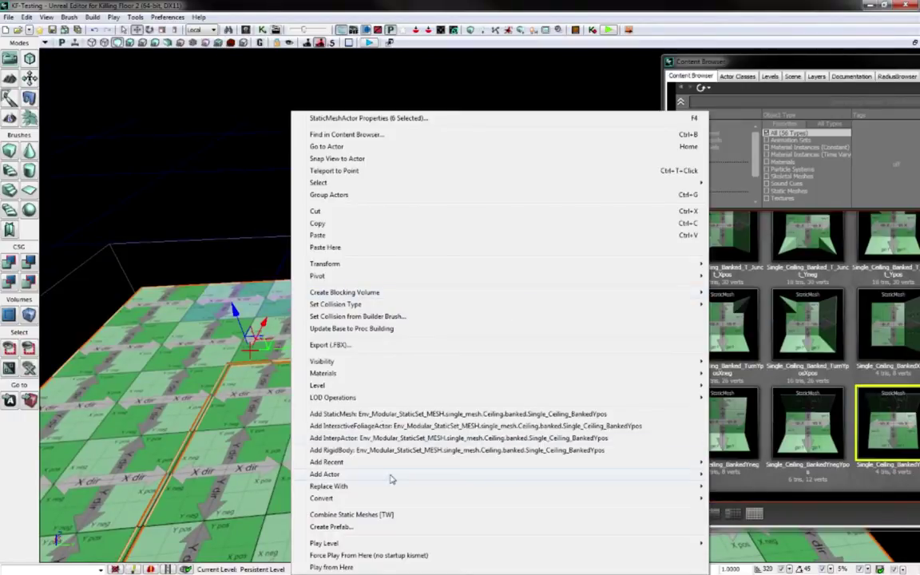
mouse_move(349, 482)
left_click(310, 273)
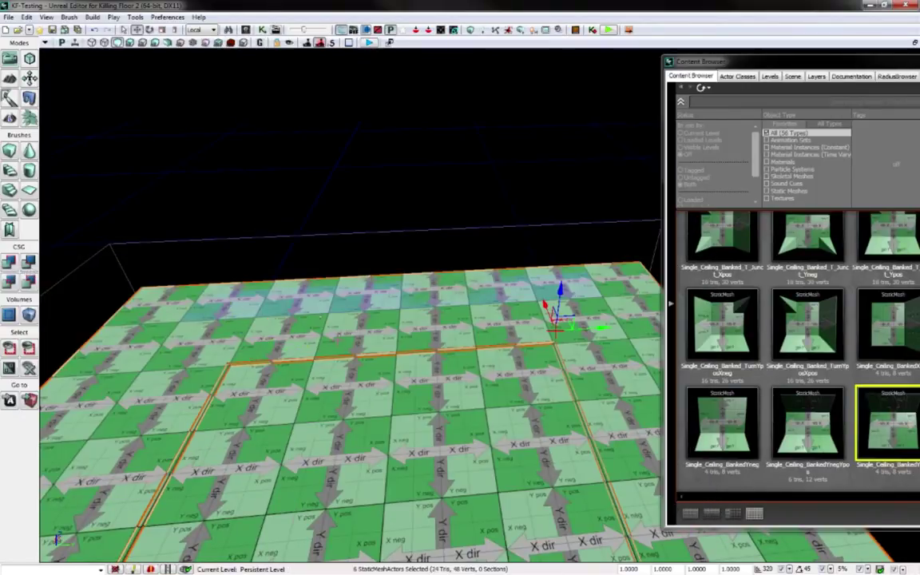
Step: Replace the six ceiling tiles between the corners along the X pos edge with the Single_Ceiling_BankedXpos static mesh
right_click_drag(319, 276, 320, 308)
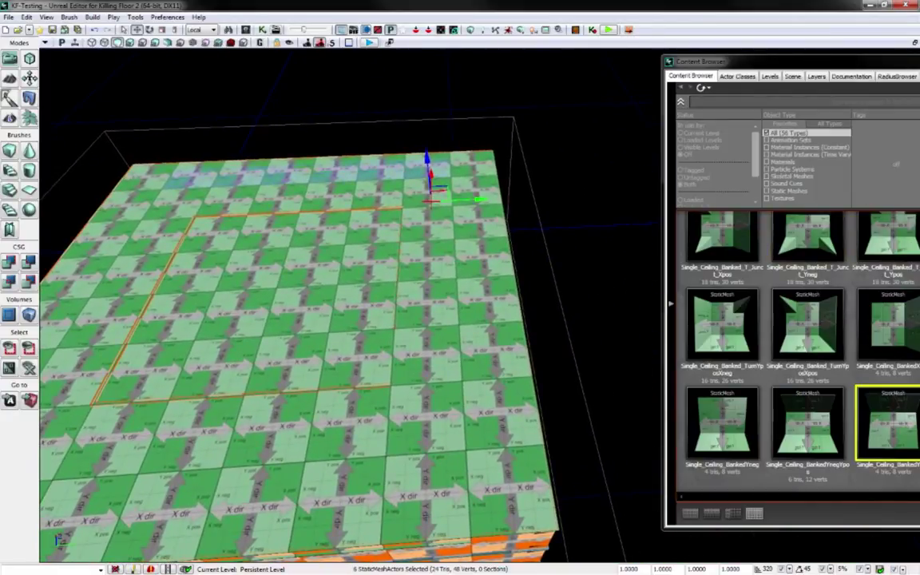
left_click_drag(919, 64, 612, 64)
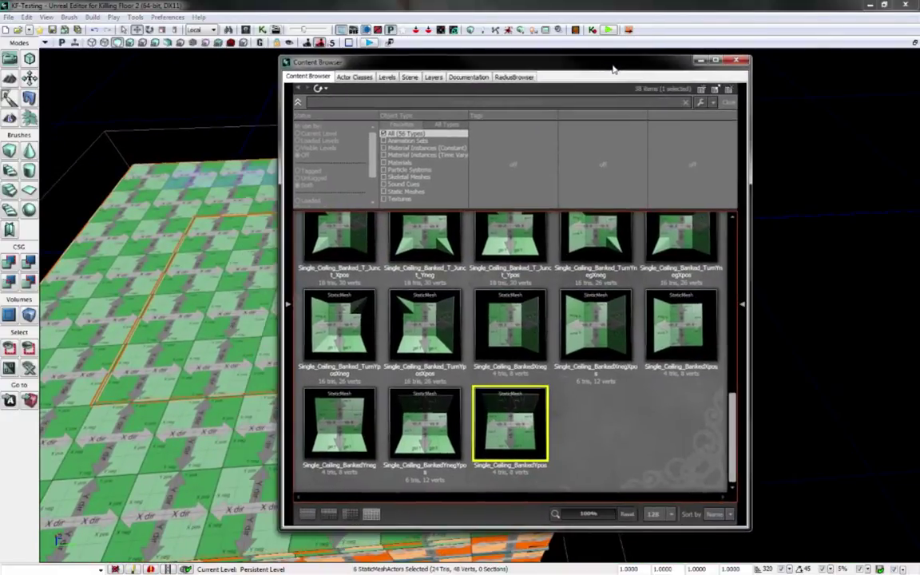
left_click(687, 320)
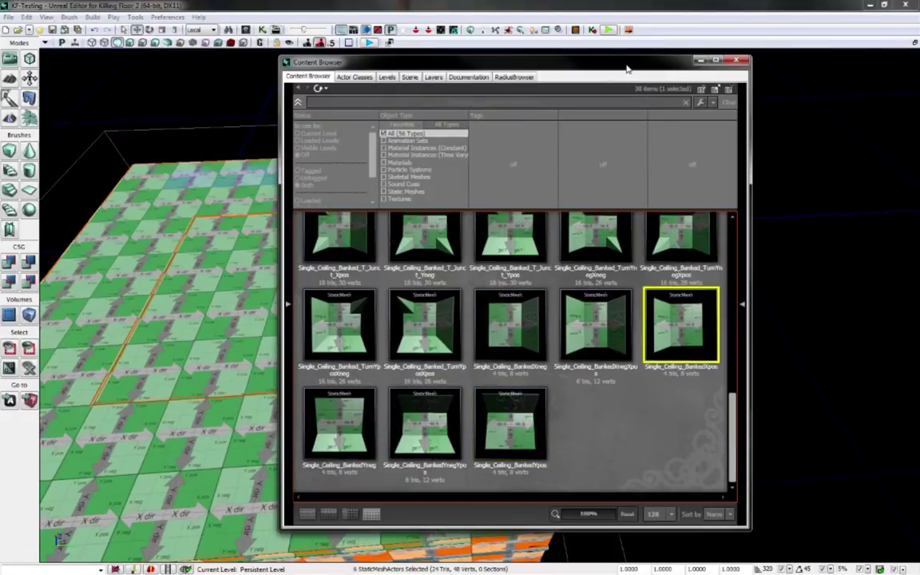
left_click_drag(447, 62, 824, 63)
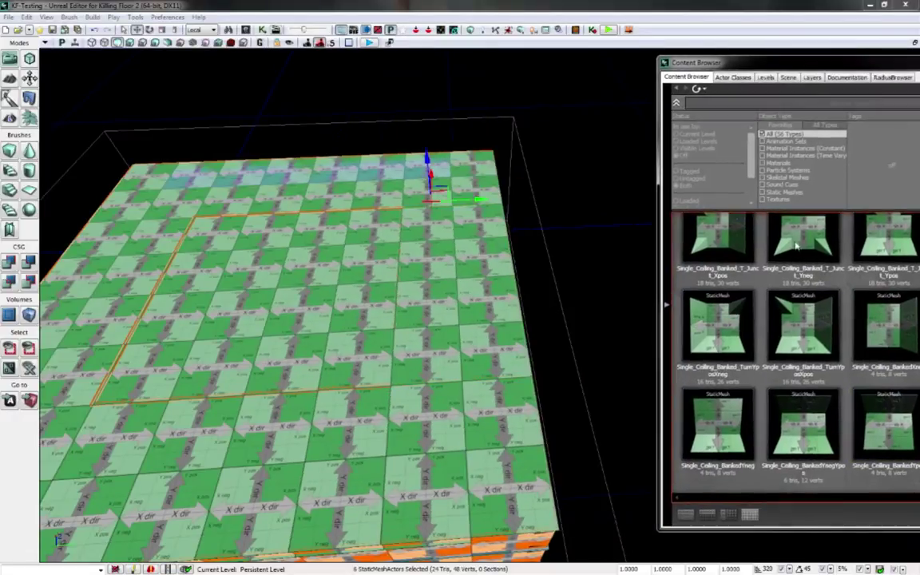
left_click(493, 351)
left_click(505, 429, "ctrl")
left_click(488, 297, "ctrl")
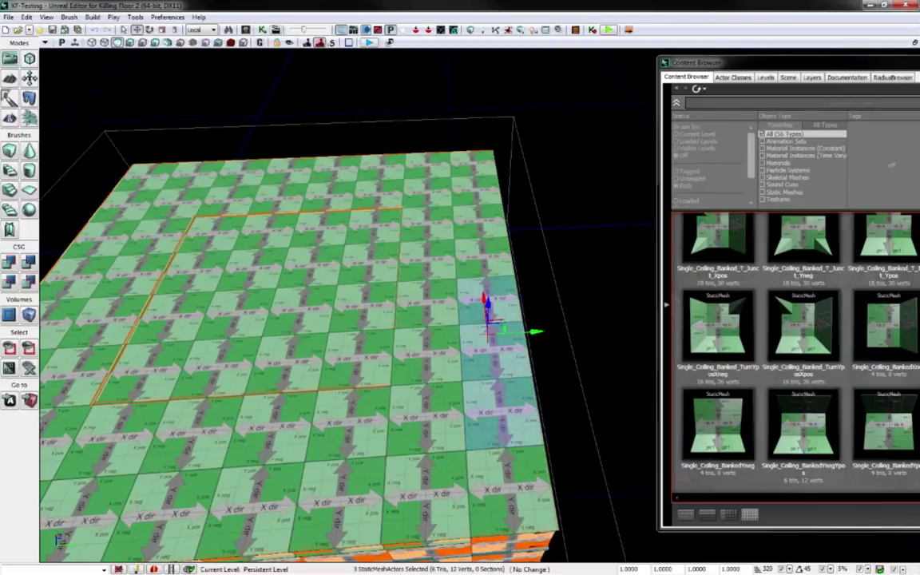
left_click(488, 260, "ctrl")
left_click(487, 225, "ctrl")
left_click(485, 197, "ctrl")
right_click(441, 193)
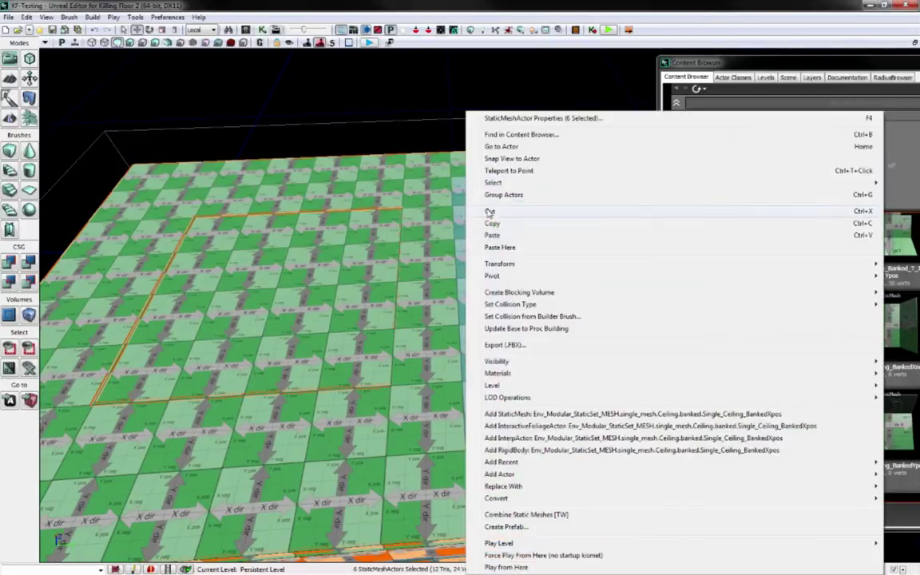
mouse_move(532, 485)
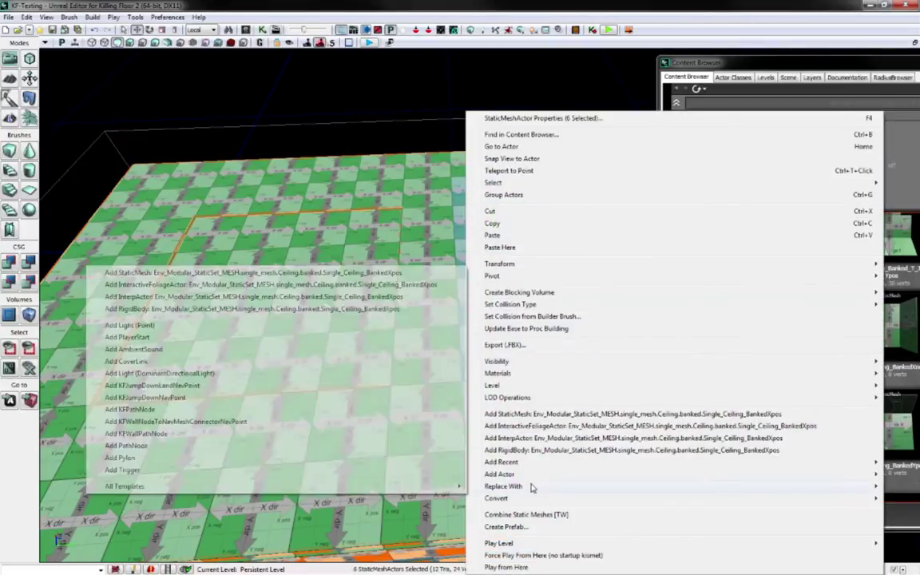
left_click(429, 272)
Step: Replace the six ceiling tiles between the corners along the X neg edge with the Single_Ceiling_BankedXneg static mesh
mouse_move(444, 331)
right_mouse_down()
mouse_move(419, 331)
mouse_move(445, 331)
right_mouse_up()
left_click_drag(767, 64, 549, 67)
left_click(675, 313)
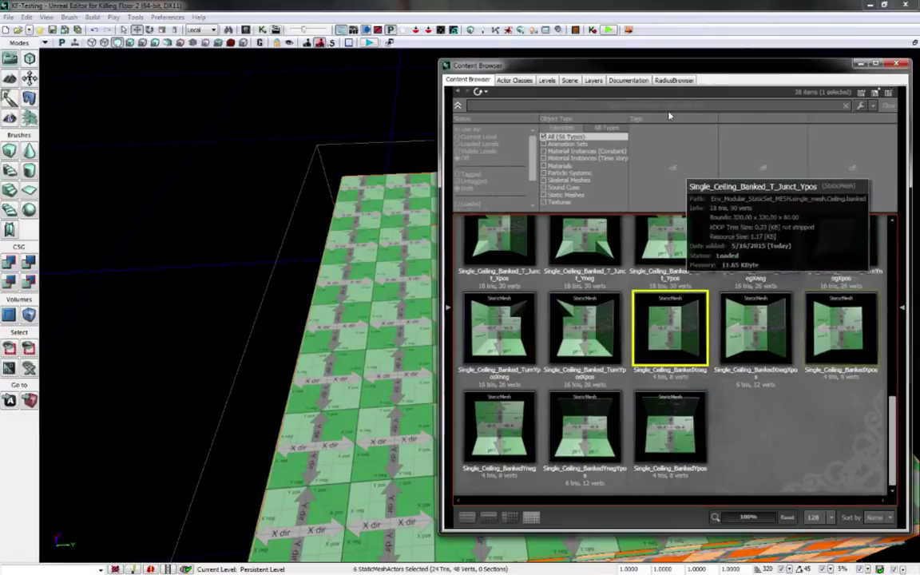
left_click_drag(662, 68, 848, 75)
left_click(357, 213)
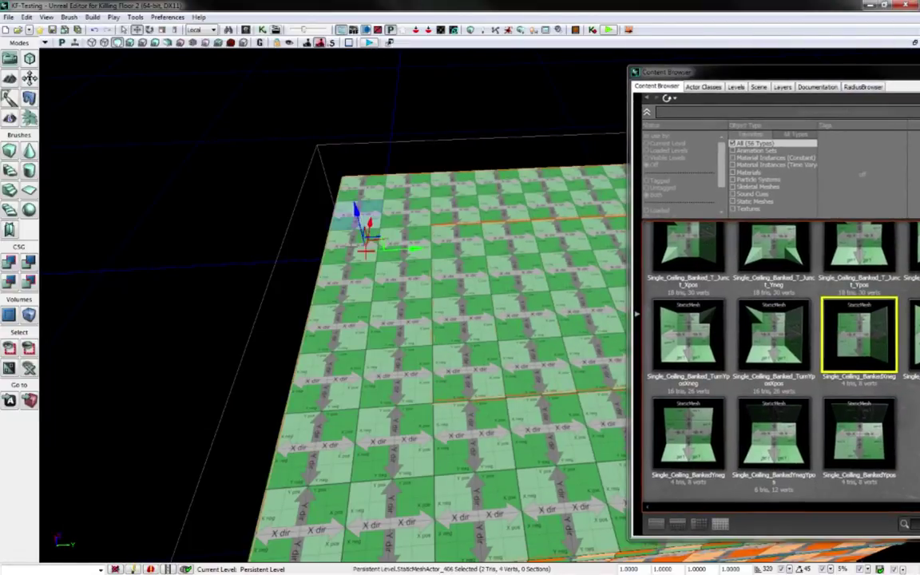
left_click(350, 244, "ctrl")
left_click(344, 280, "ctrl")
left_click(335, 323, "ctrl")
left_click(326, 376, "ctrl")
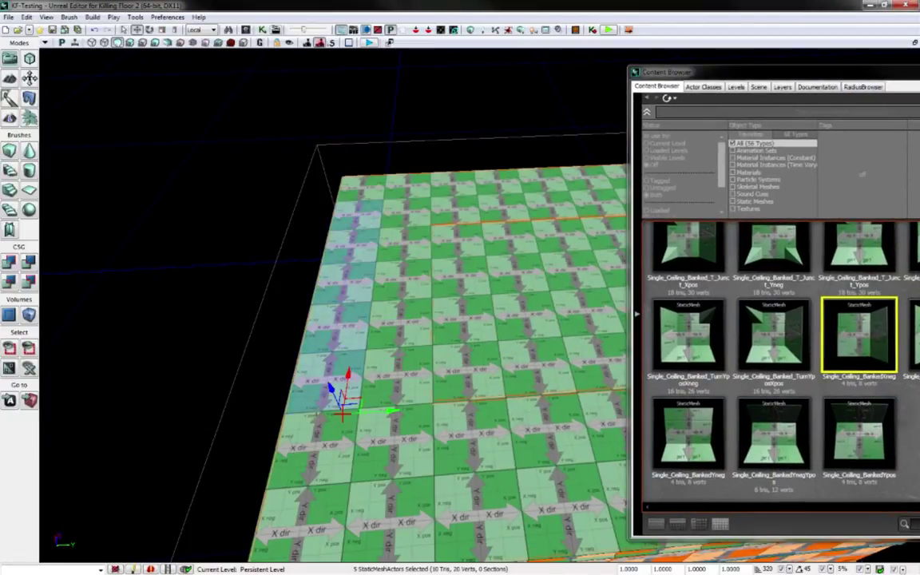
left_click(316, 443, "ctrl")
left_click(297, 519, "ctrl")
mouse_move(297, 519)
right_mouse_down()
mouse_move(292, 530)
mouse_move(298, 509)
right_mouse_up()
left_click(296, 529, "ctrl")
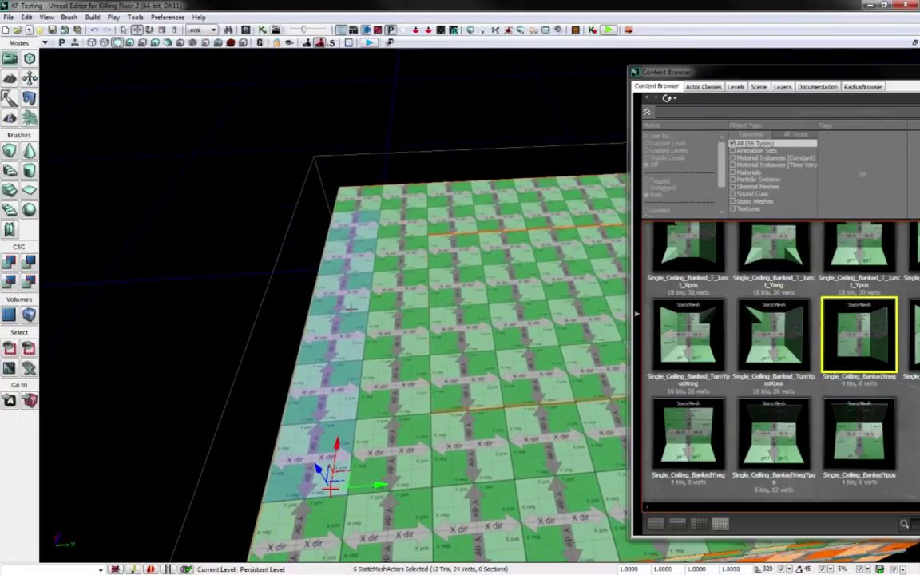
right_click(356, 209)
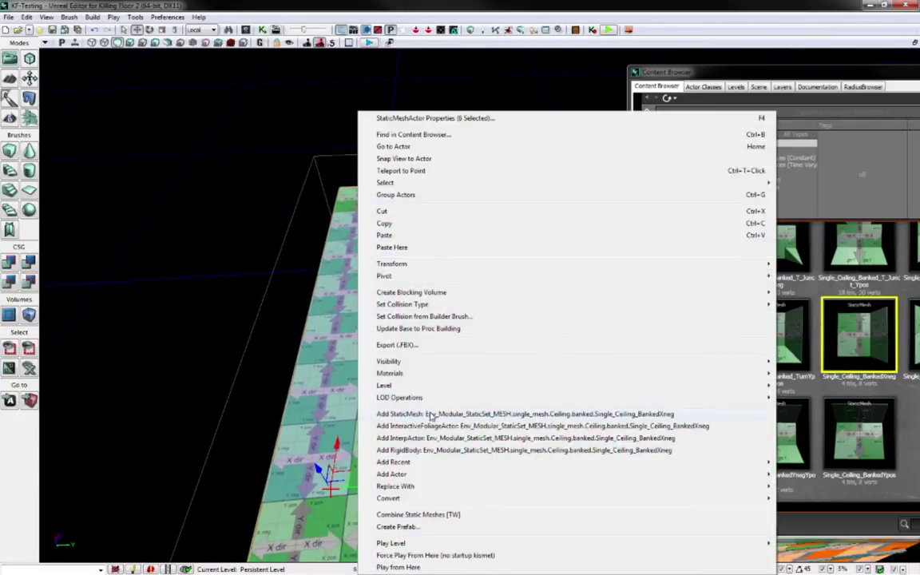
mouse_move(416, 486)
left_click(341, 275)
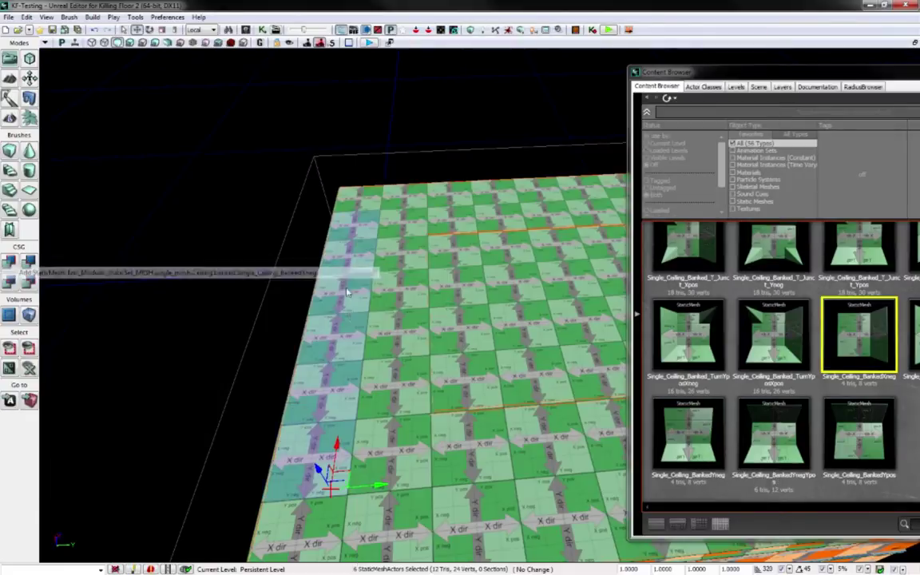
Step: Replace the ceiling tile at the Y neg, X pos corner with the Single_Ceiling_Banked_CornerInYnegXpos static mesh
right_click_drag(346, 291, 420, 353)
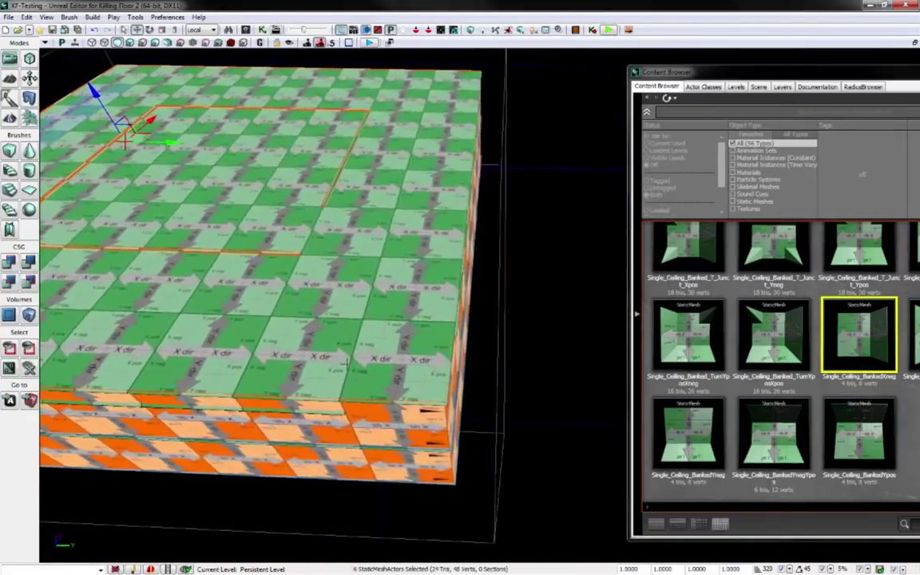
left_click(419, 353)
left_click_drag(798, 66, 583, 47)
scroll(758, 317, "up", 1)
scroll(759, 317, "up", 5)
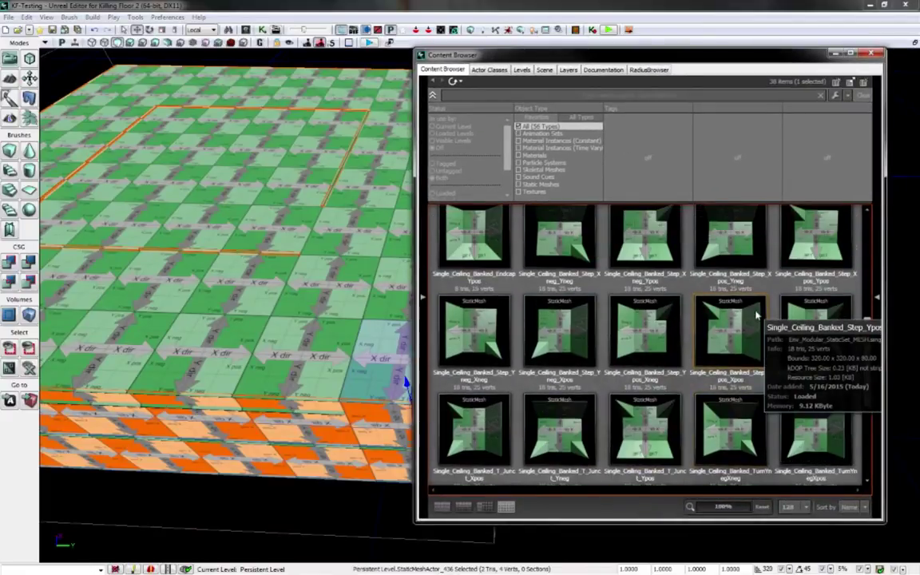
scroll(757, 317, "up", 2)
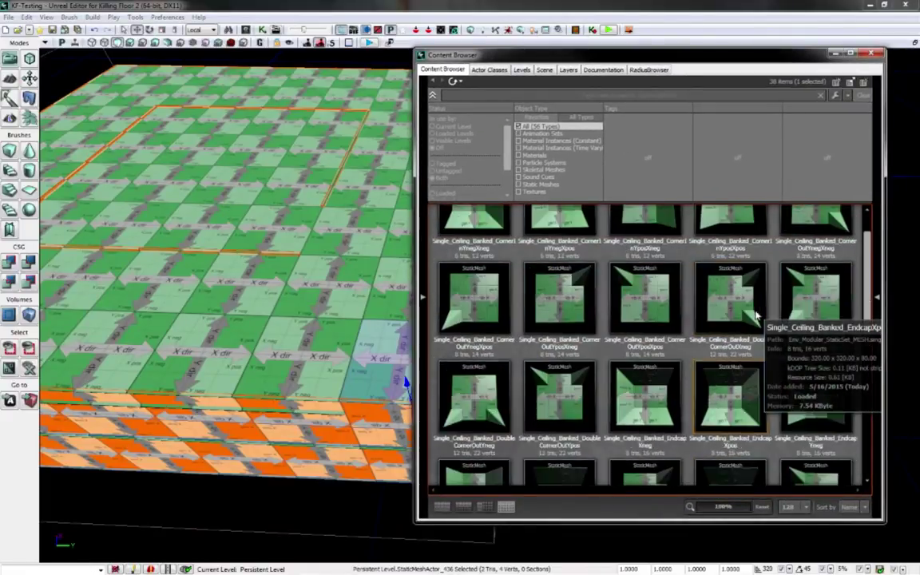
left_click(557, 254)
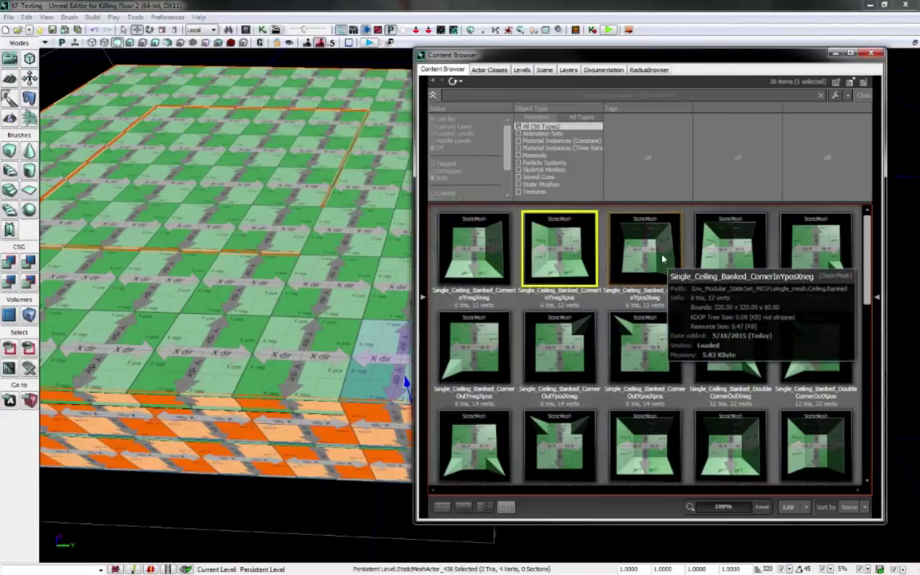
right_click(391, 327)
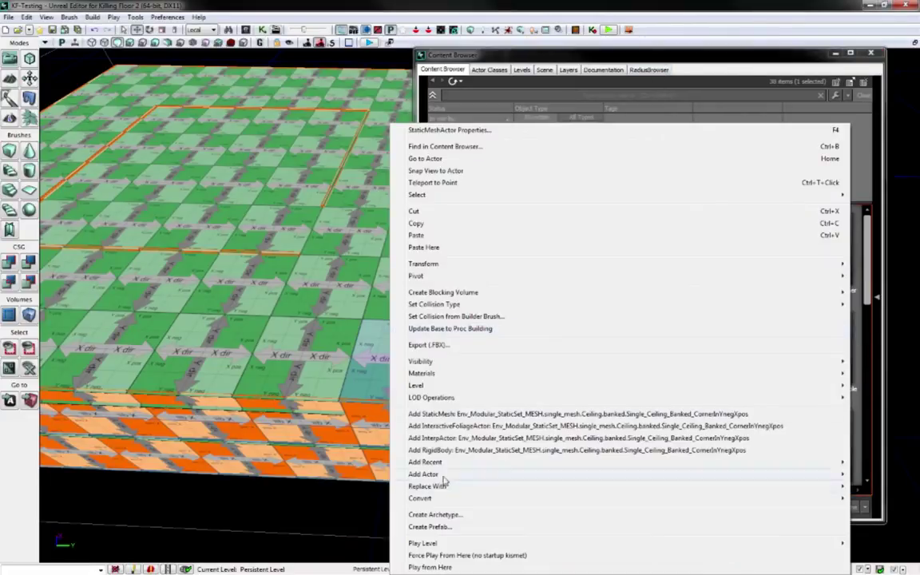
mouse_move(403, 484)
left_click(376, 276)
Step: Replace the ceiling tile at the Y pos, X neg corner with the Single_Ceiling_Banked_CornerInYposXneg static mesh
right_click_drag(376, 276, 435, 275)
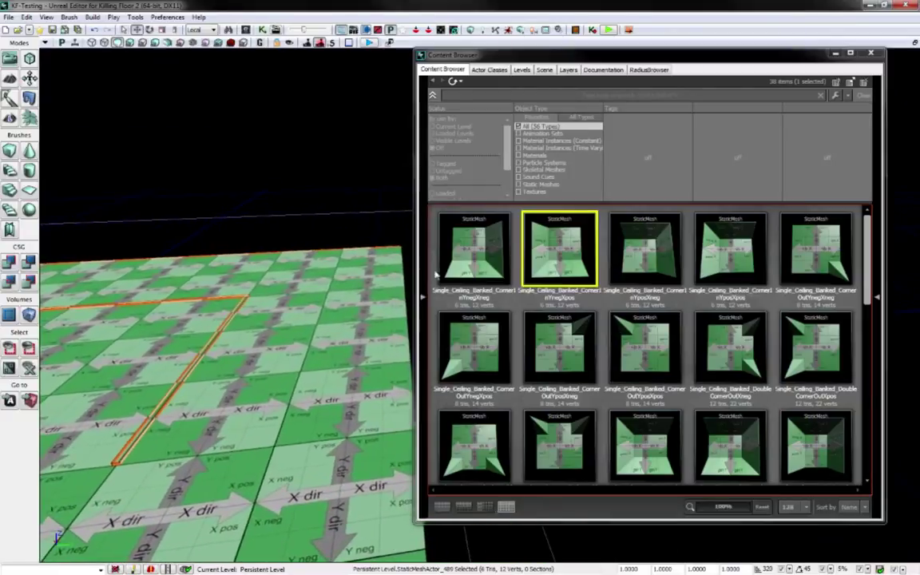
left_click(645, 248)
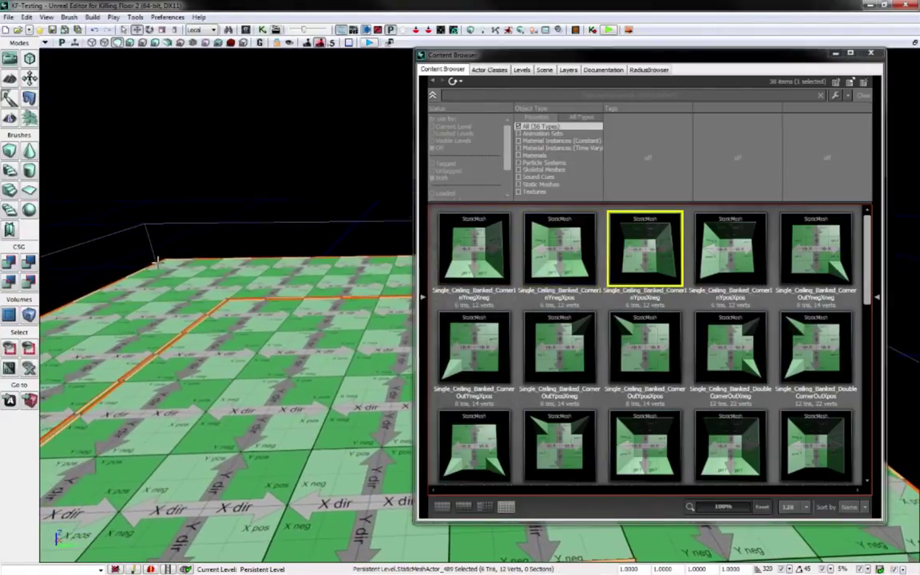
right_click(192, 329)
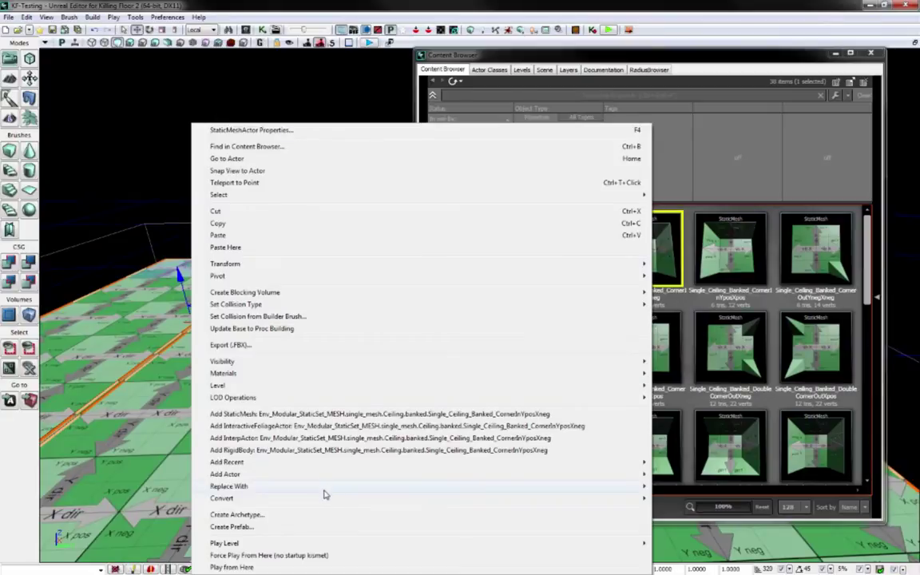
mouse_move(323, 488)
left_click(231, 274)
Step: Replace the ceiling tile at the Y pos, X pos corner with the Single_Ceiling_Banked_CornerInYposXpos static mesh
right_click_drag(231, 274, 323, 280)
left_click(713, 259)
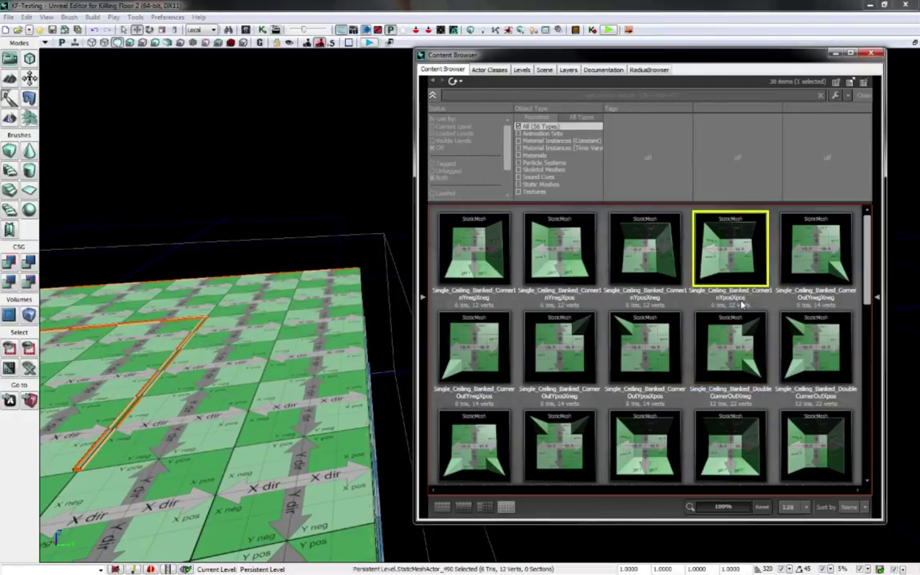
mouse_move(391, 297)
right_mouse_down()
mouse_move(389, 249)
mouse_move(391, 296)
mouse_move(351, 307)
mouse_move(403, 295)
right_mouse_up()
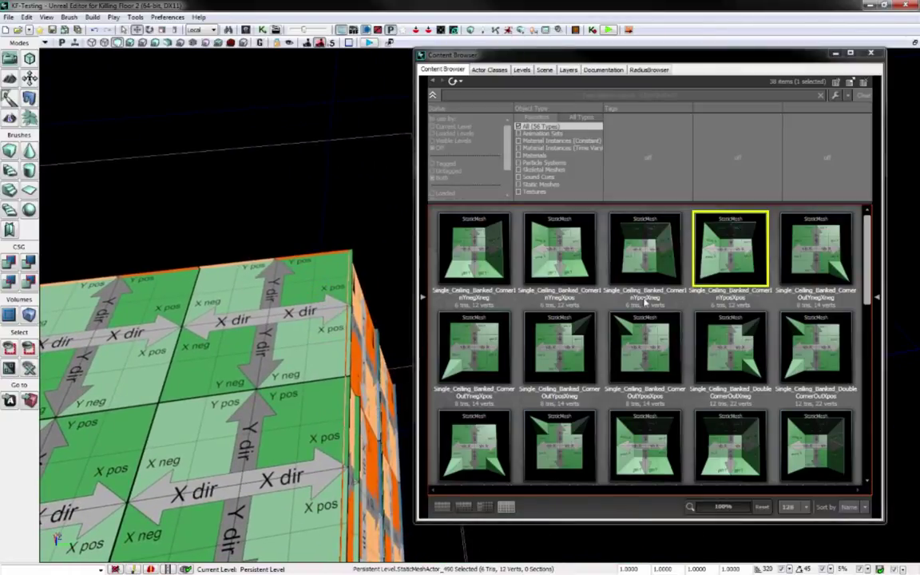
mouse_move(697, 273)
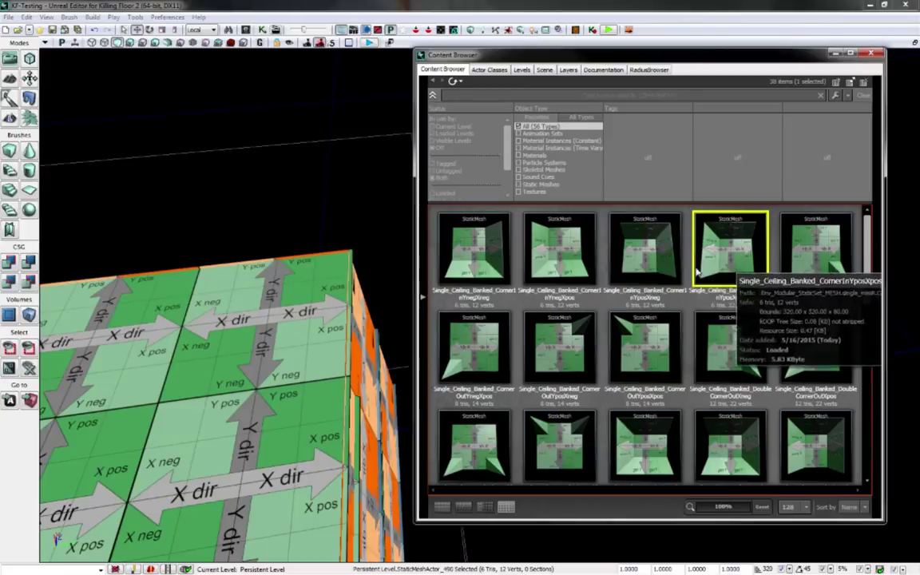
left_click(307, 369)
right_click(299, 369)
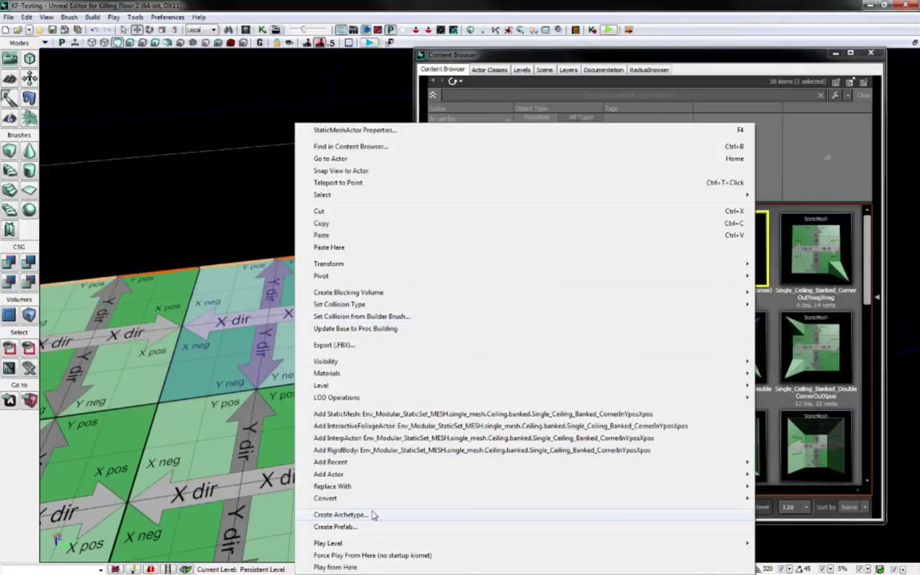
mouse_move(369, 488)
left_click(317, 274)
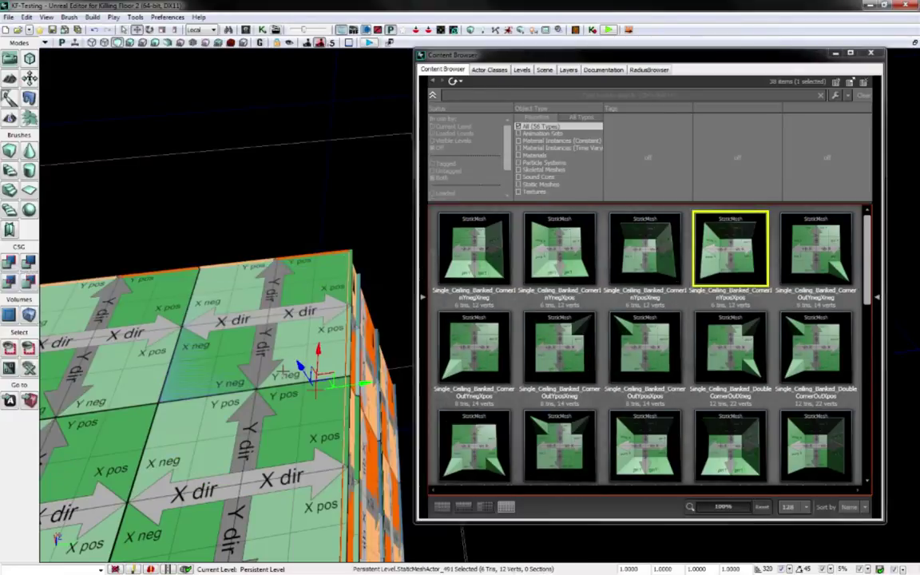
Step: Move the Content Browser out of the way and examine the banked ceiling's edges and corners from inside the upper floor
right_click_drag(282, 370, 164, 370)
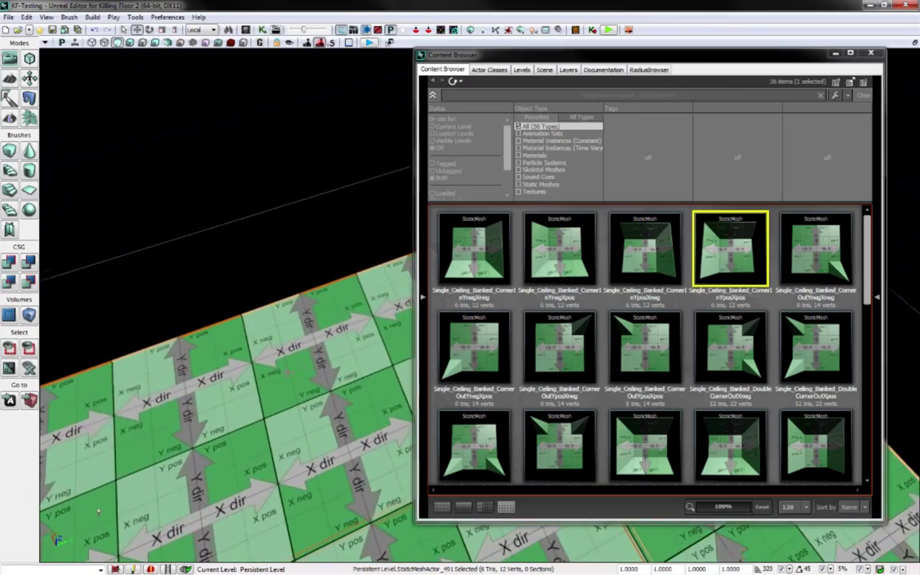
left_click_drag(533, 56, 919, 75)
right_click_drag(701, 194, 559, 183)
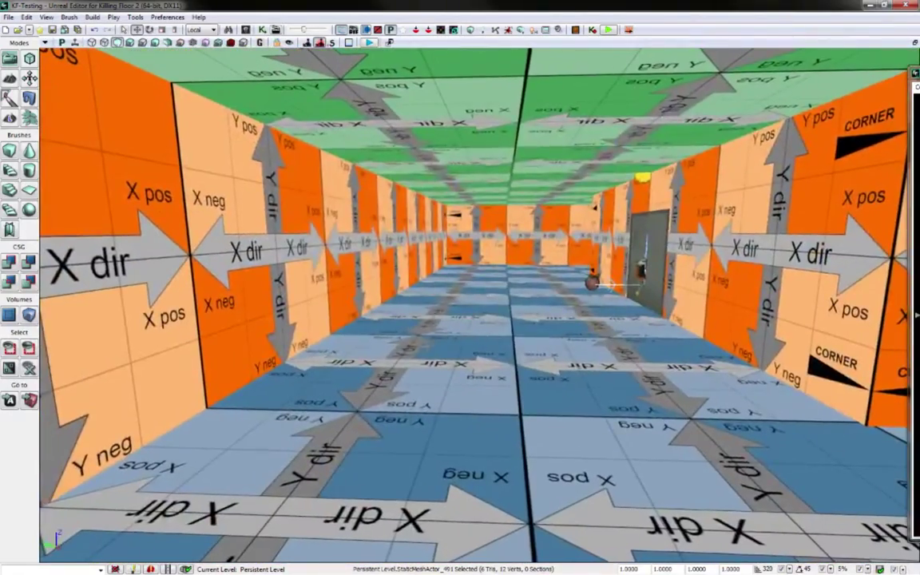
right_click_drag(481, 366, 627, 332)
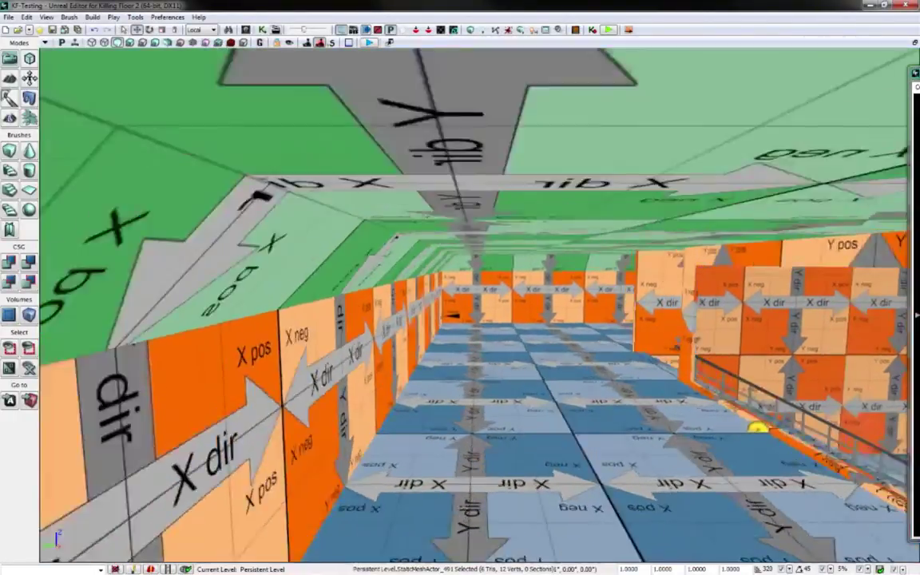
right_click_drag(479, 305, 623, 307)
right_click_drag(479, 305, 458, 323)
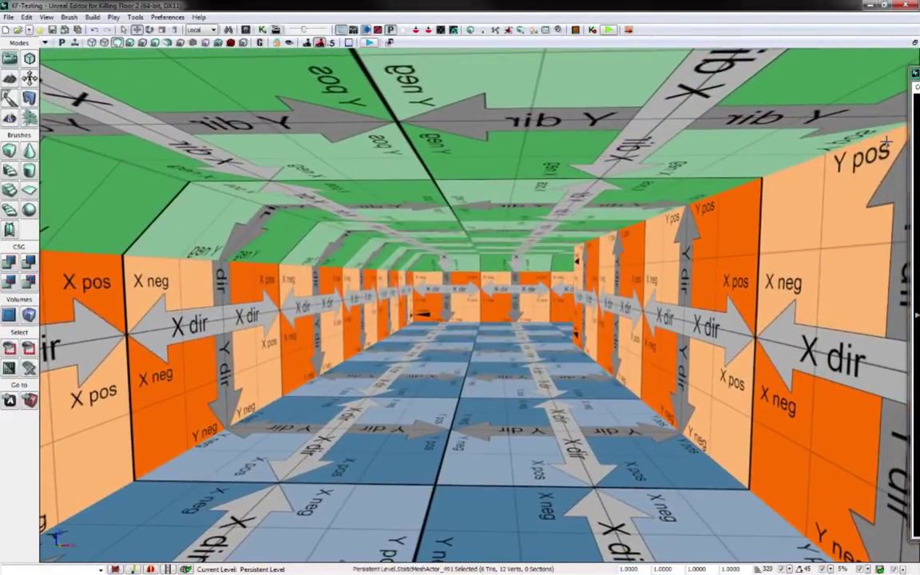
key("ctrl+shift+f")
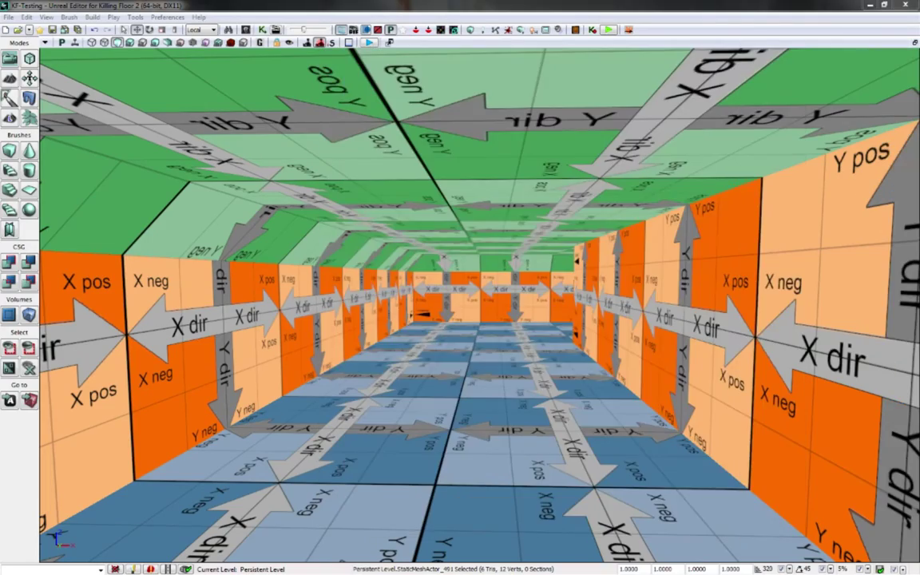
Step: Examine the railed walkway, the staircase, the window openings and the banked ceiling above them from inside the level
left_click_drag(479, 319, 415, 288)
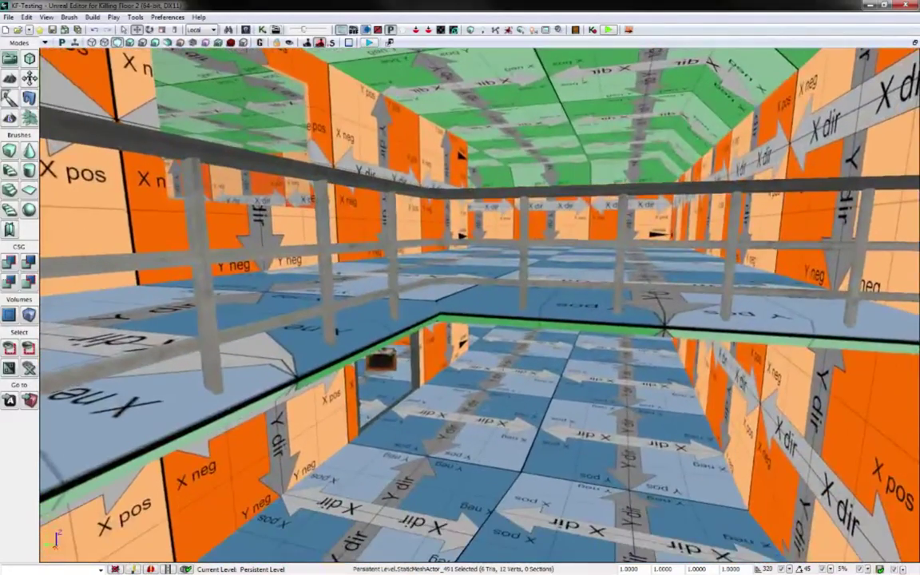
right_click_drag(479, 304, 435, 288)
right_click_drag(518, 378, 344, 347)
mouse_move(519, 342)
left_mouse_down()
mouse_move(487, 344)
mouse_move(511, 343)
left_mouse_up()
right_click_drag(512, 343, 387, 339)
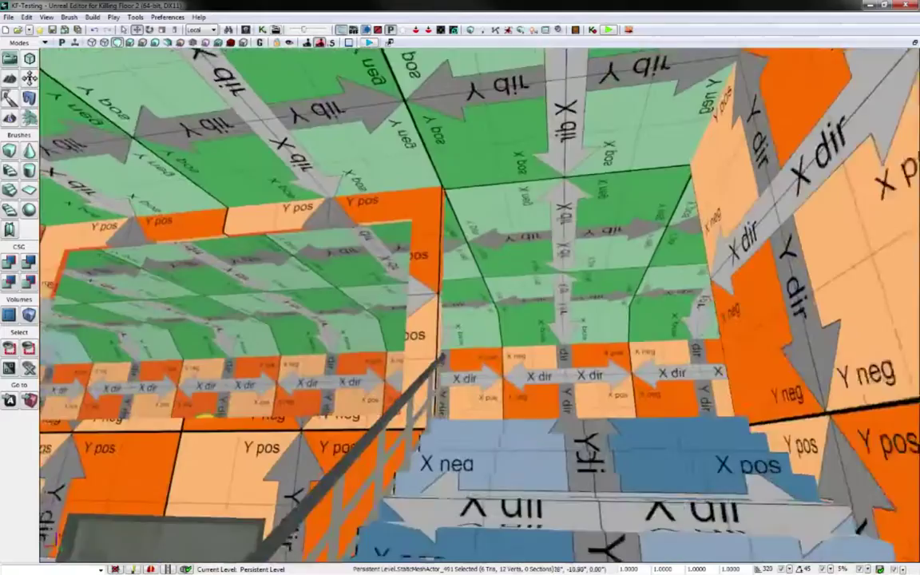
right_click_drag(479, 305, 759, 333)
right_click_drag(551, 315, 519, 377)
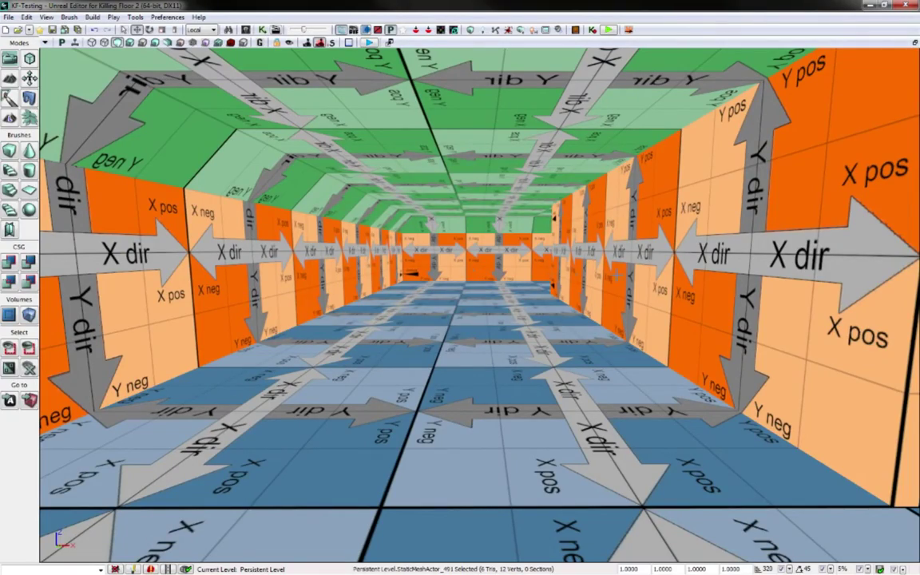
right_click_drag(488, 313, 670, 286)
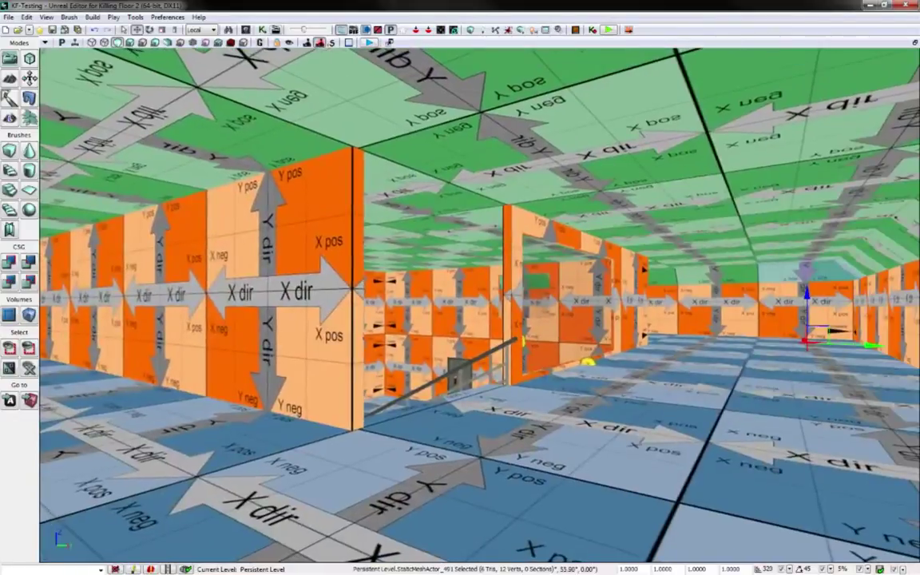